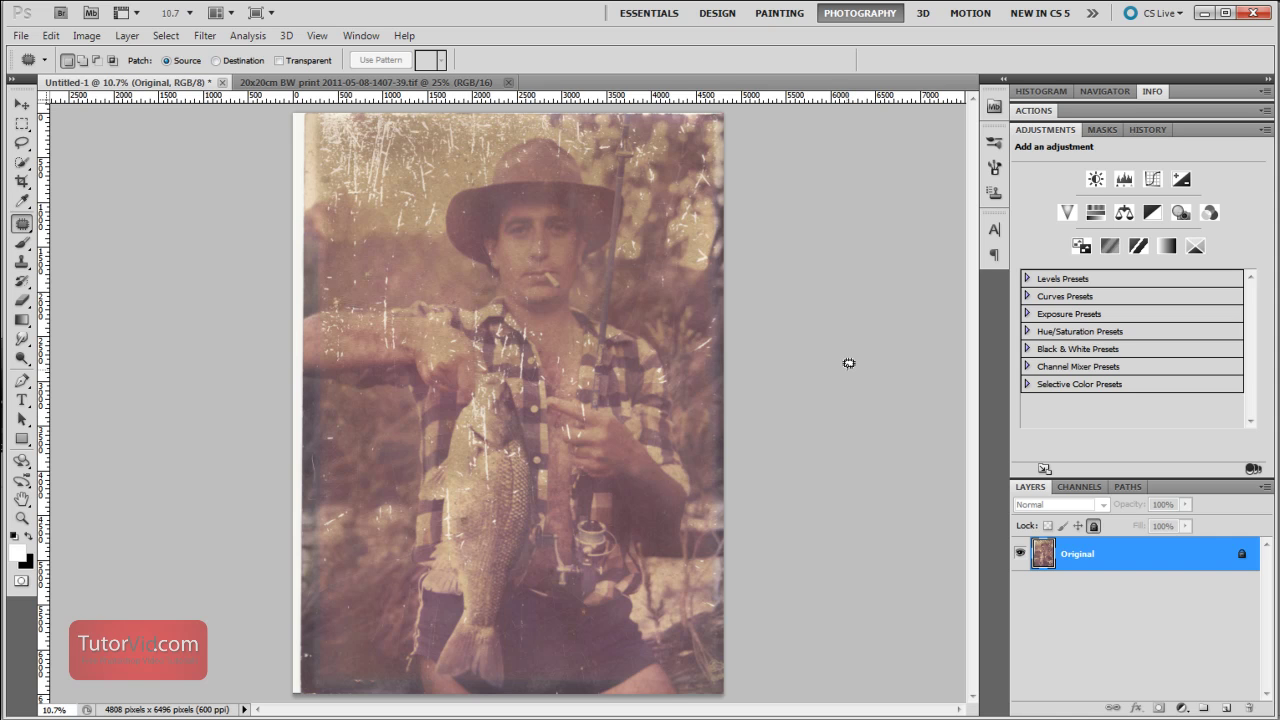
pyautogui.hotkey('ctrl', '1')
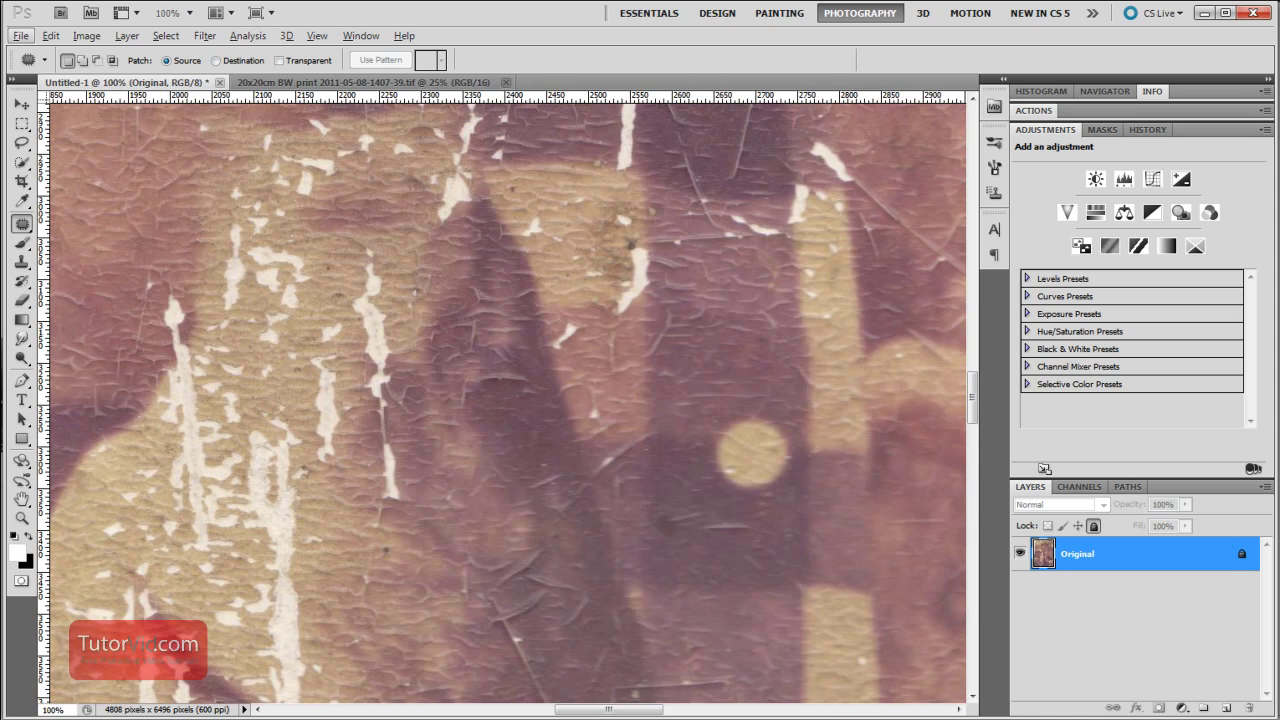
pyautogui.moveTo(391, 111); pyautogui.dragTo(597, 311)
pyautogui.moveTo(233, 146); pyautogui.dragTo(443, 286)
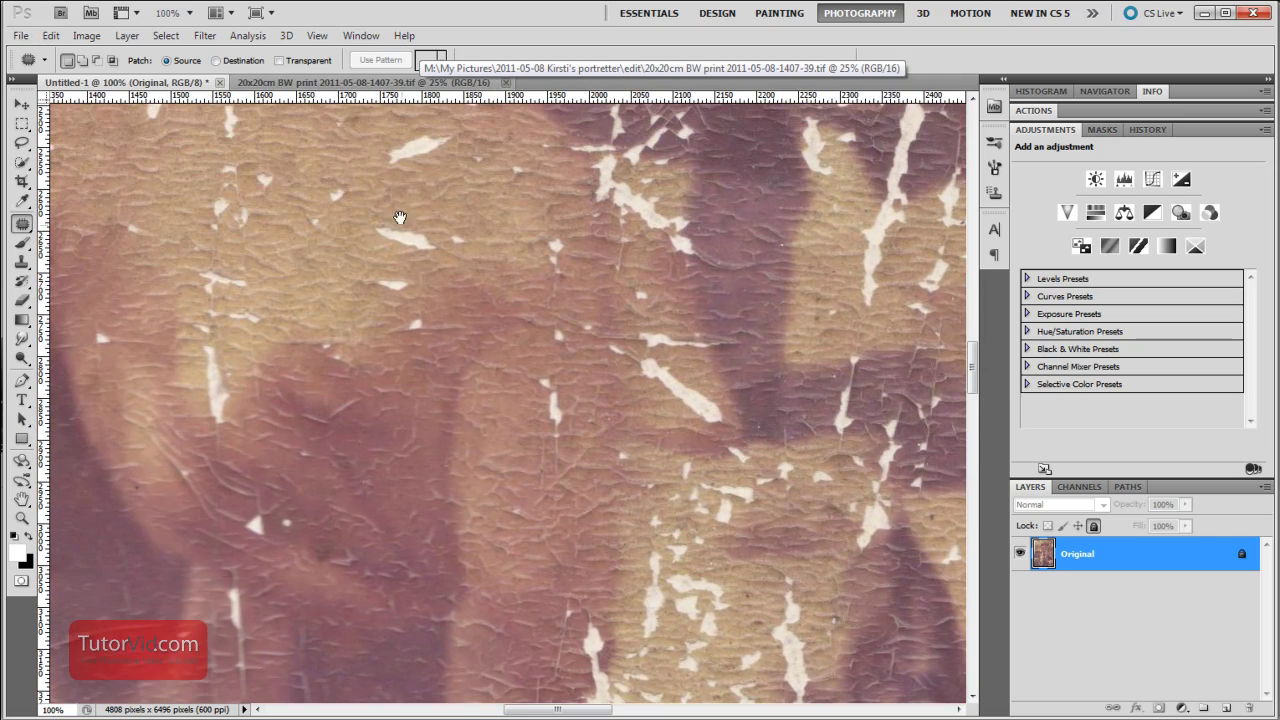
pyautogui.moveTo(455, 218); pyautogui.dragTo(415, 648)
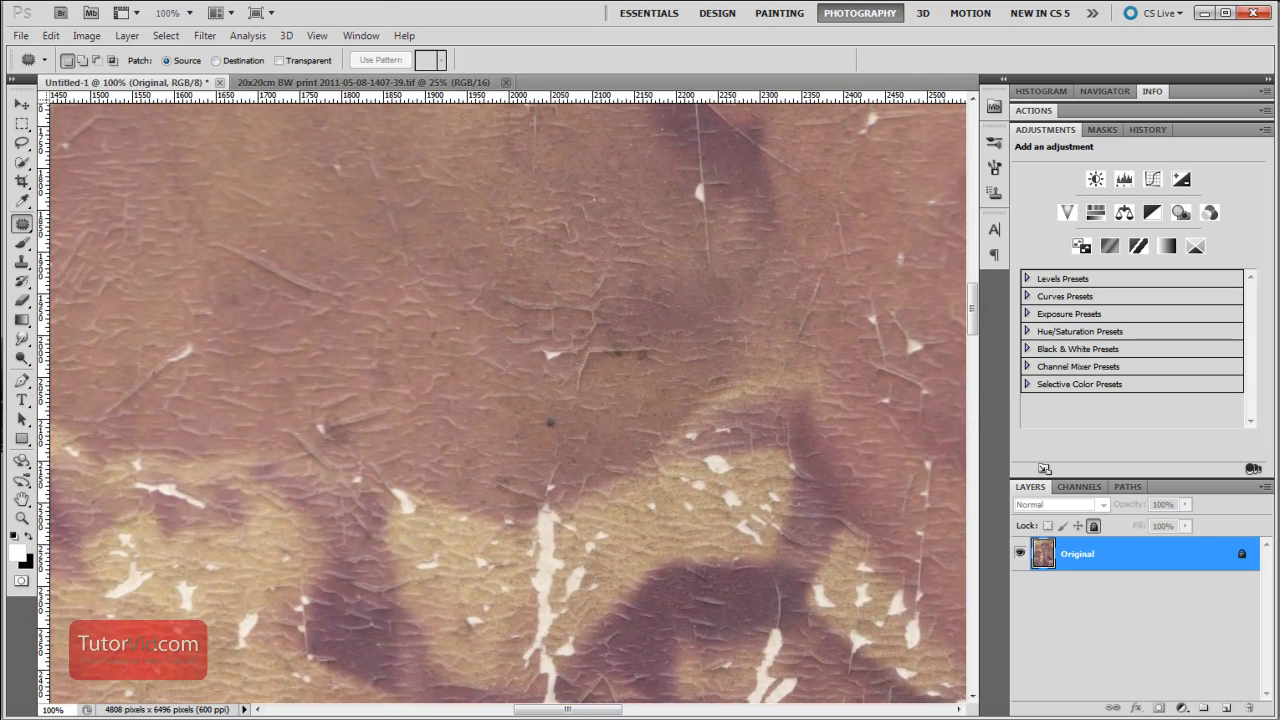
pyautogui.hotkey('ctrl', '0')
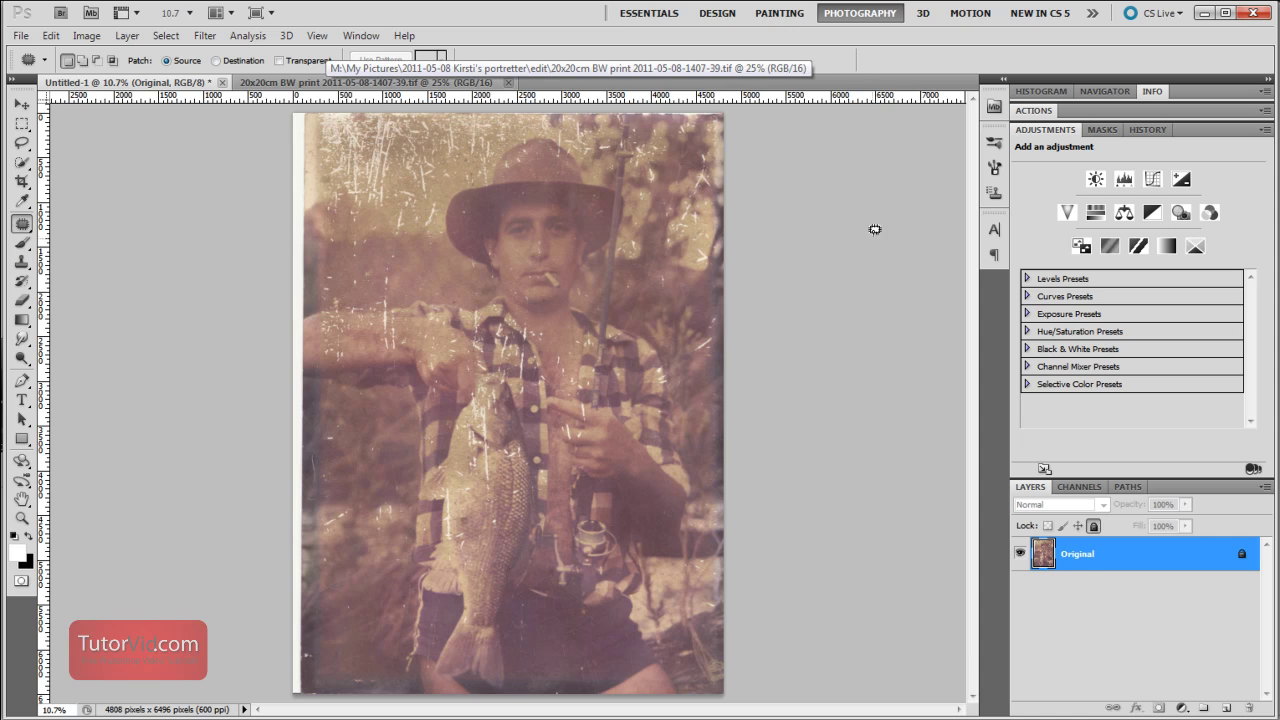
pyautogui.click(508, 83)
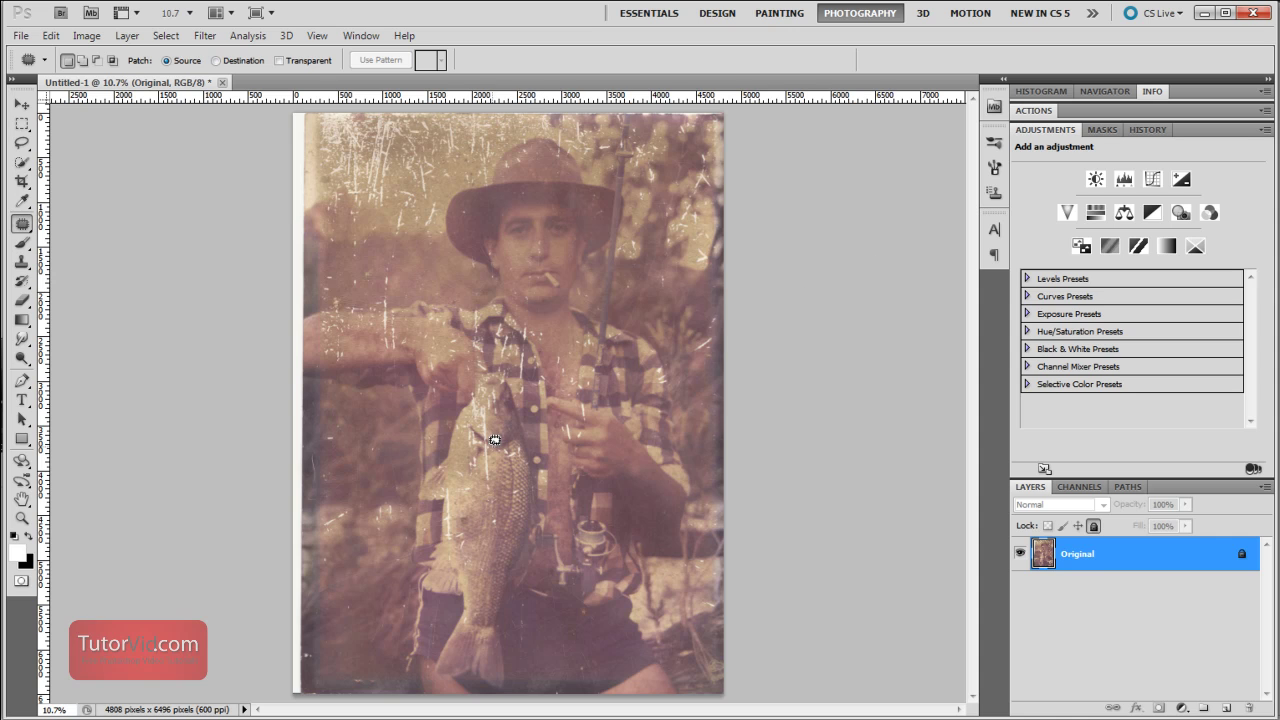
# Examine the scratches and surface damage on the fish and the fishing reel up close, ending with the whole photo in view
pyautogui.moveTo(480, 456); pyautogui.dragTo(547, 446)
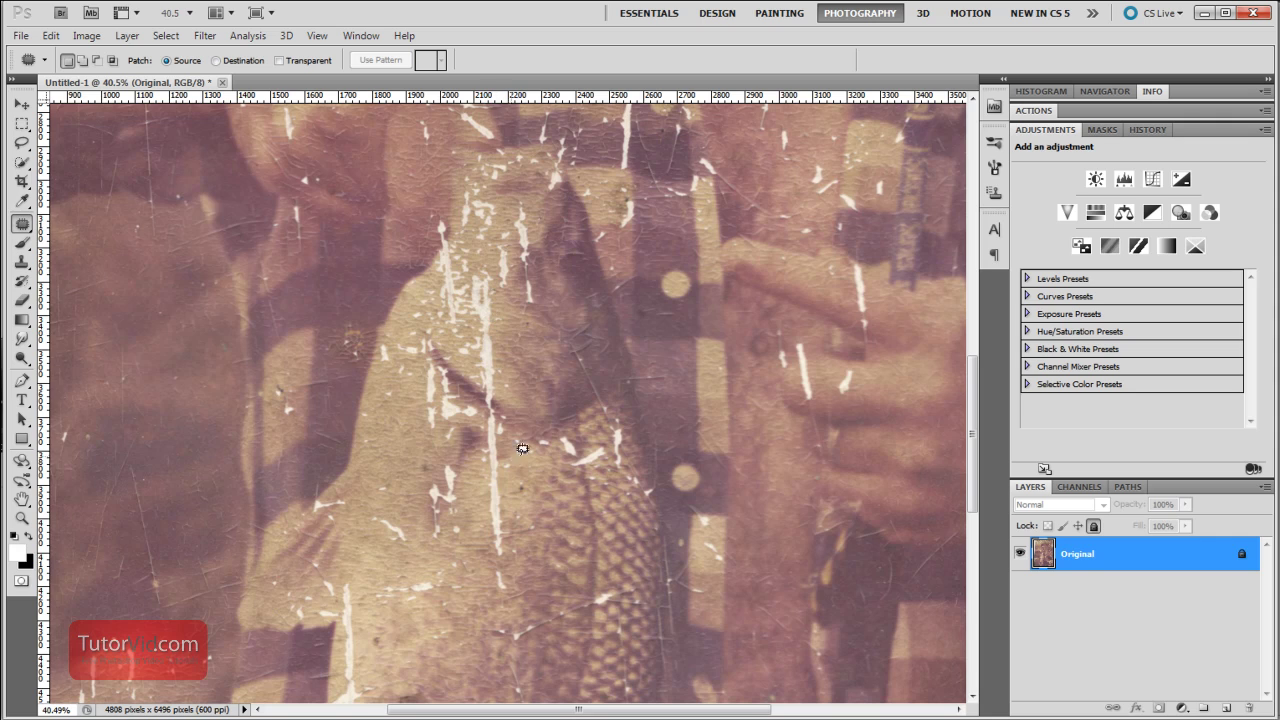
pyautogui.moveTo(434, 583); pyautogui.dragTo(491, 357)
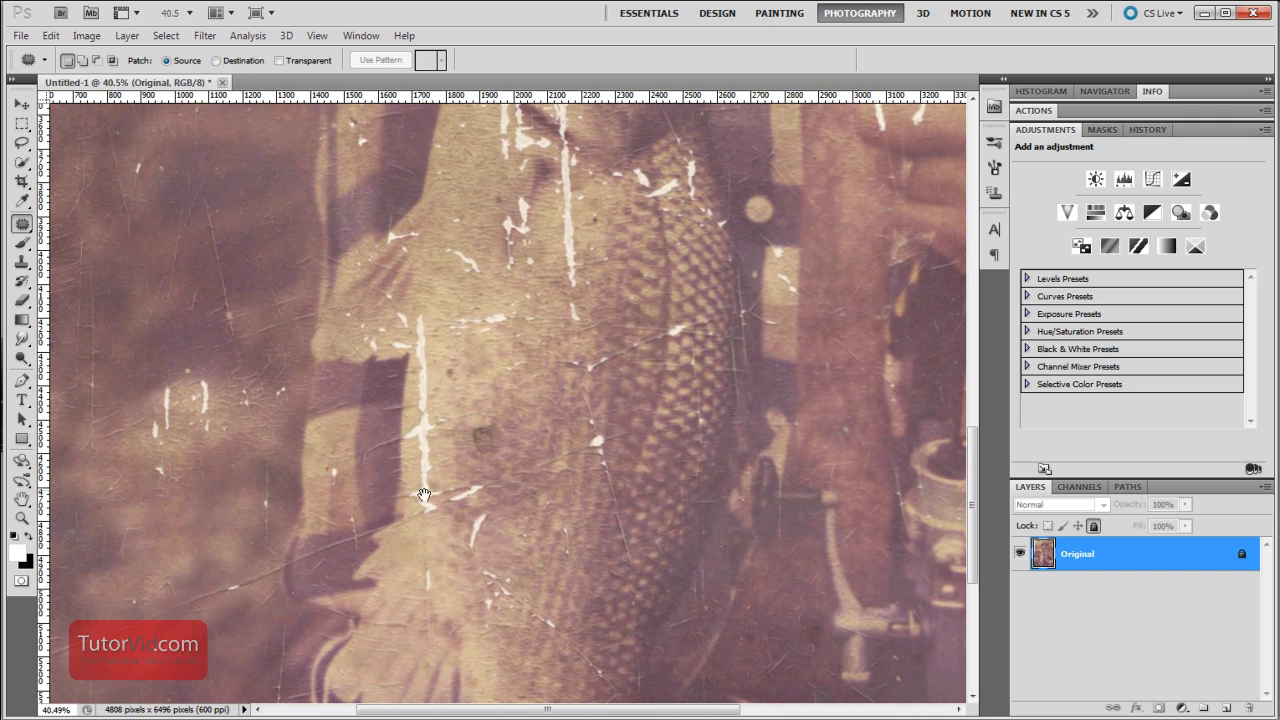
pyautogui.moveTo(774, 275); pyautogui.dragTo(435, 574)
pyautogui.moveTo(637, 323)
pyautogui.mouseDown()
pyautogui.moveTo(520, 540)
pyautogui.moveTo(610, 429)
pyautogui.mouseUp()
pyautogui.hotkey('ctrl', '0')
# Add a Curves adjustment layer, moving the black point in to input about 61 and lifting the highlights to output 210 at input 165
pyautogui.click(1024, 628)
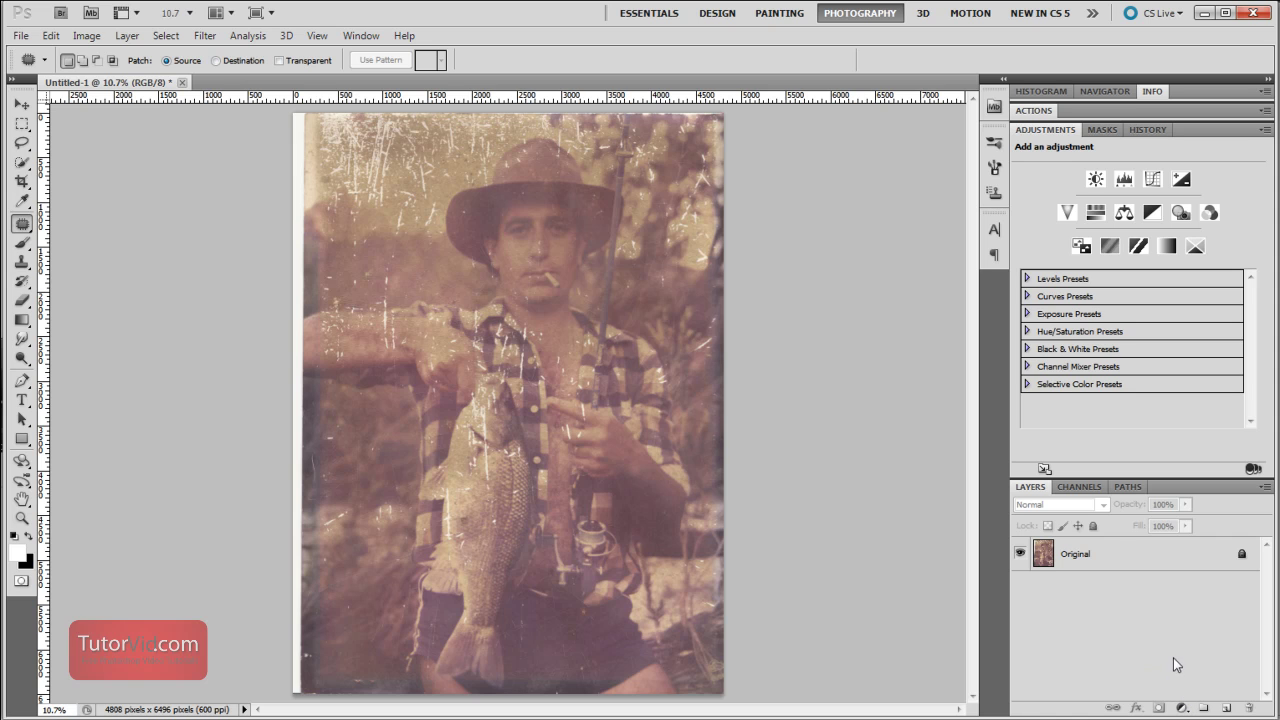
pyautogui.click(1181, 708)
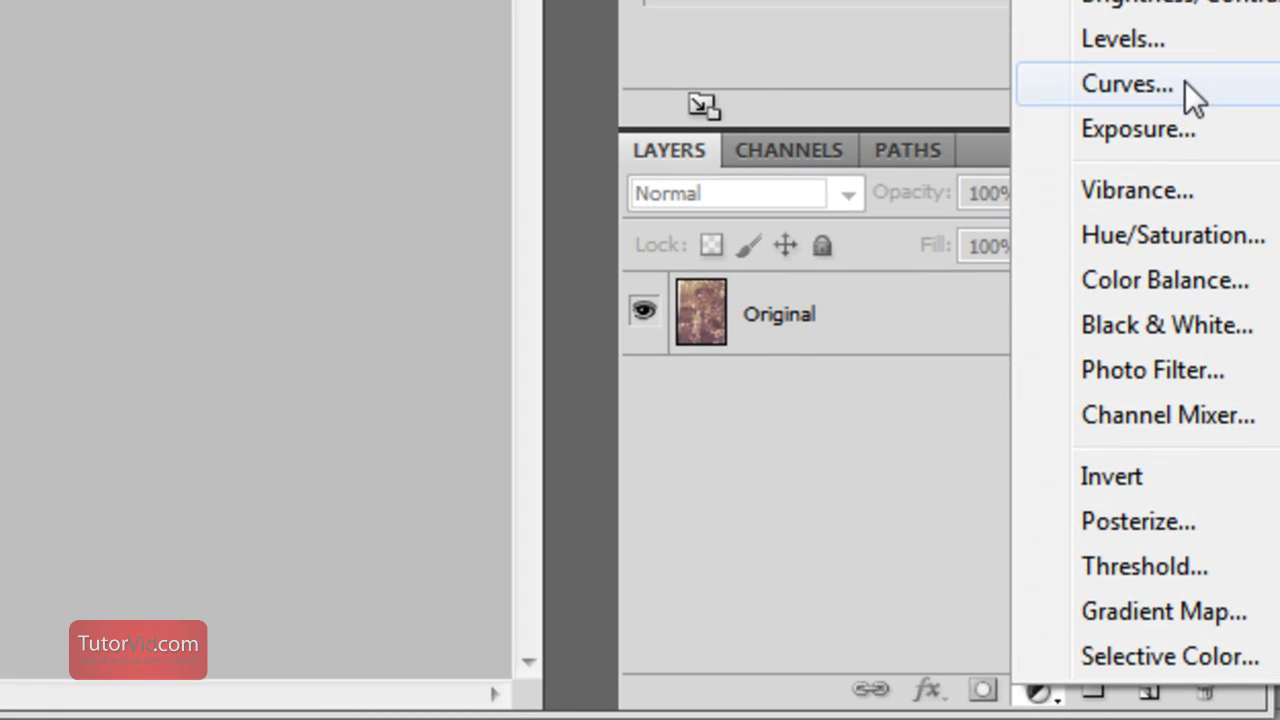
pyautogui.click(1185, 81)
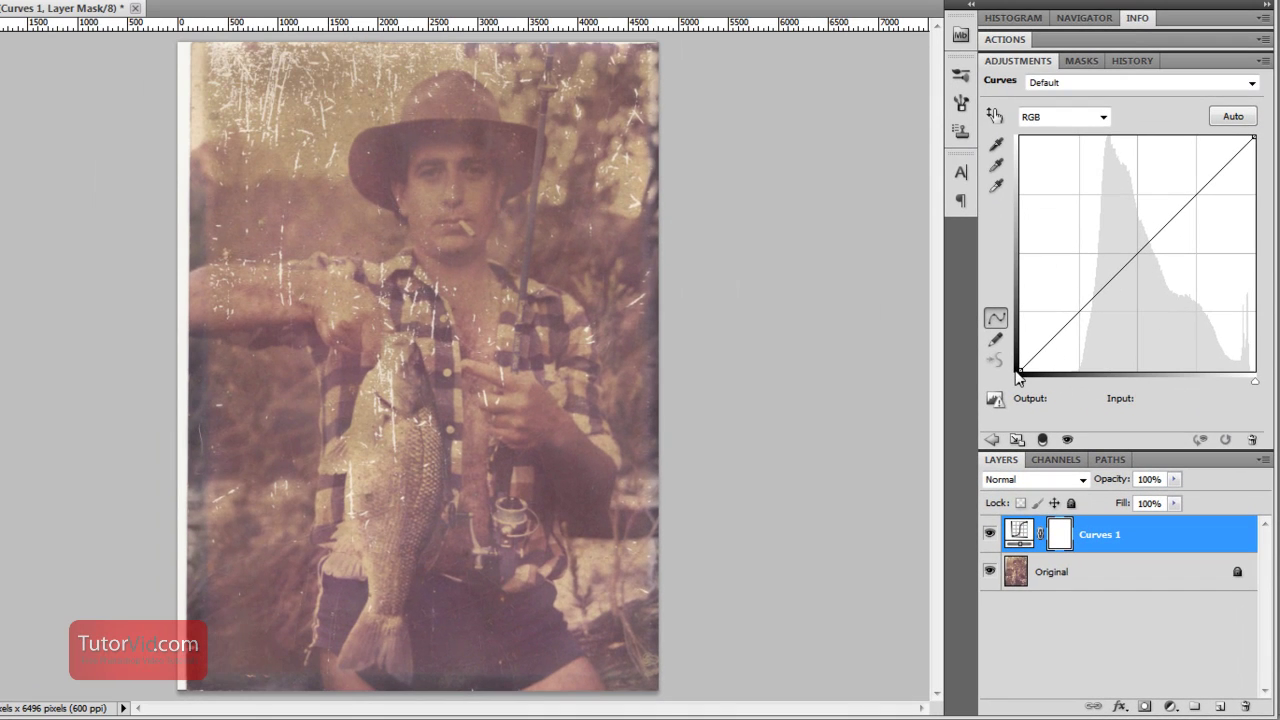
pyautogui.moveTo(1019, 369); pyautogui.dragTo(1074, 385)
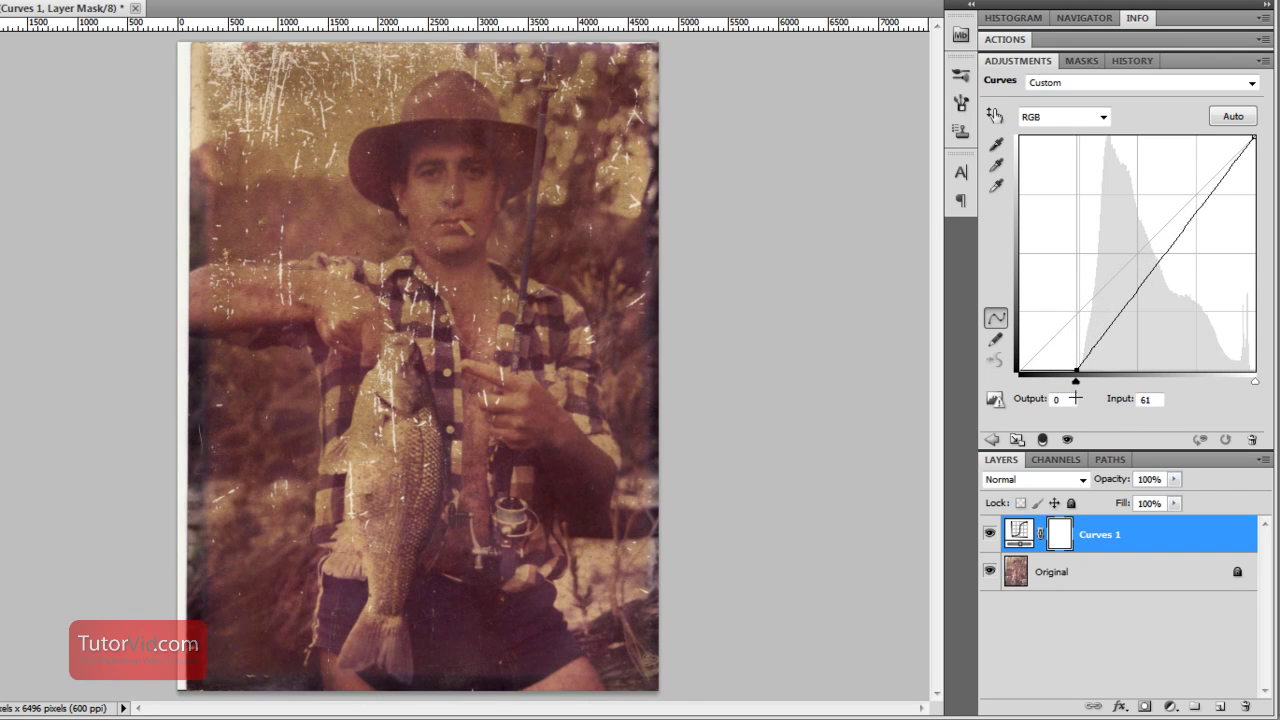
pyautogui.moveTo(1207, 199); pyautogui.dragTo(1179, 179)
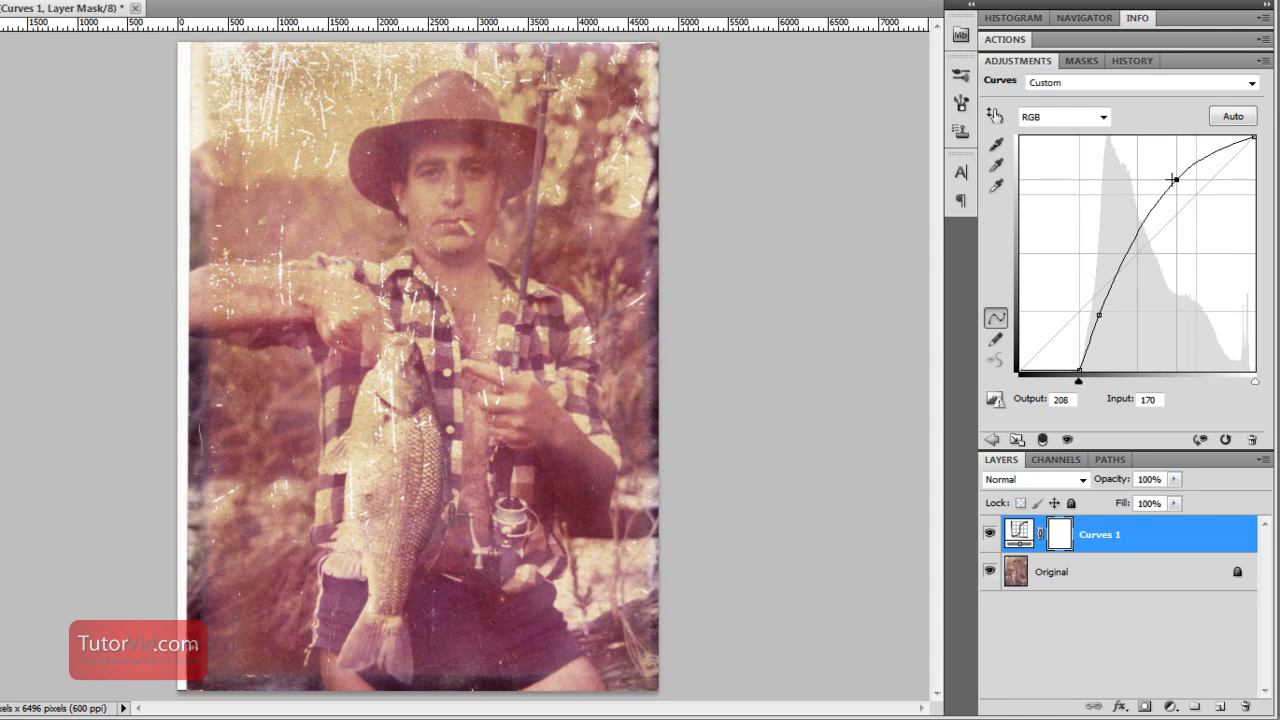
pyautogui.moveTo(1174, 179); pyautogui.dragTo(1172, 177)
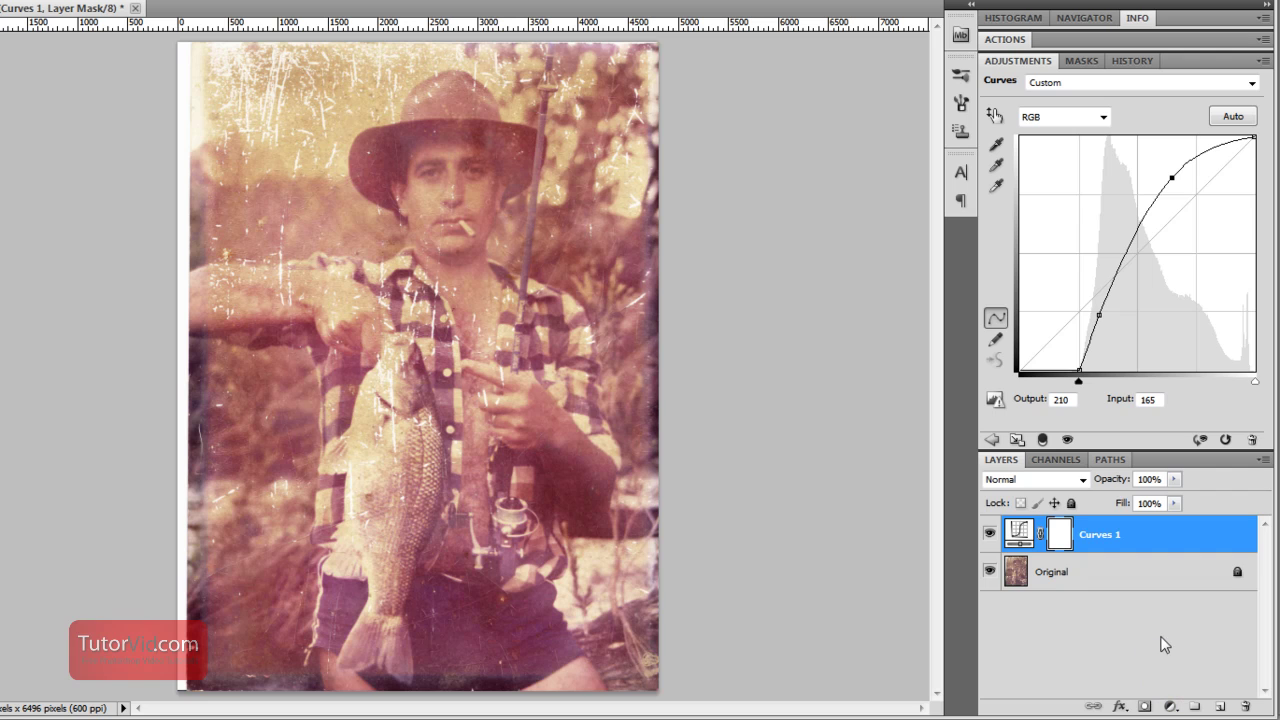
# Add a second Curves adjustment layer and lower its Red channel midtones to output 128 at input 157
pyautogui.click(1170, 706)
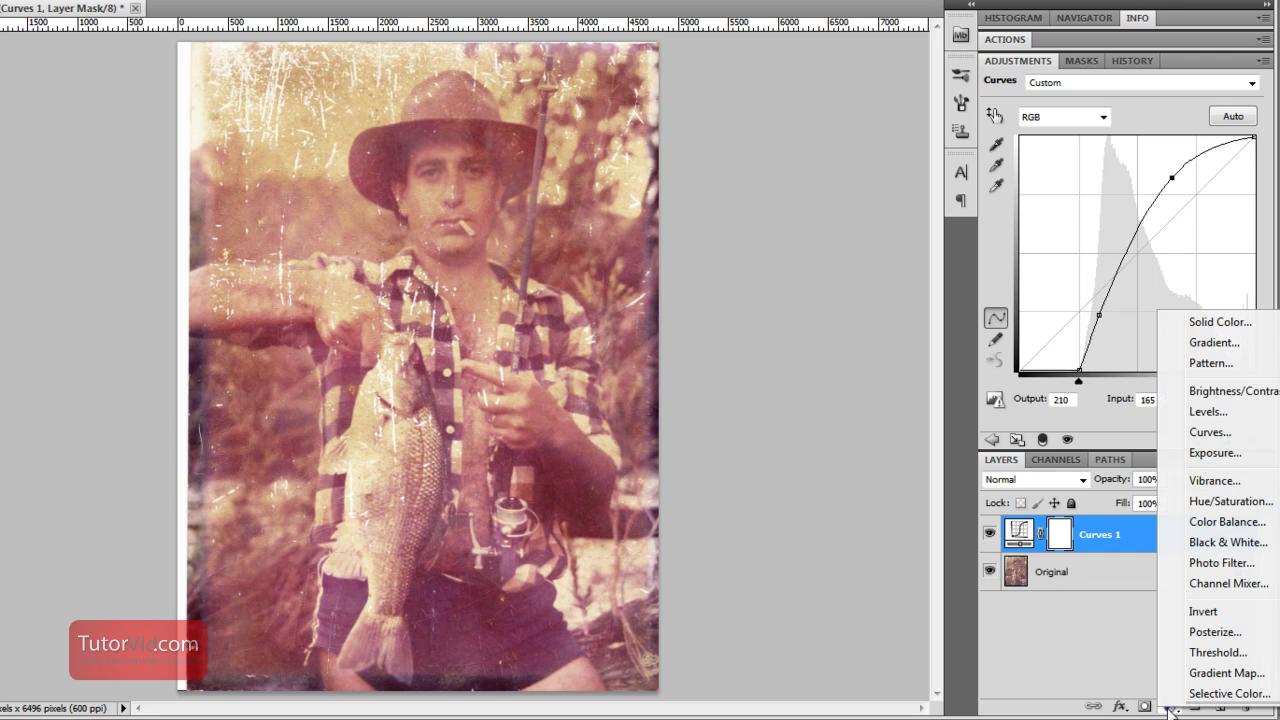
pyautogui.click(1228, 443)
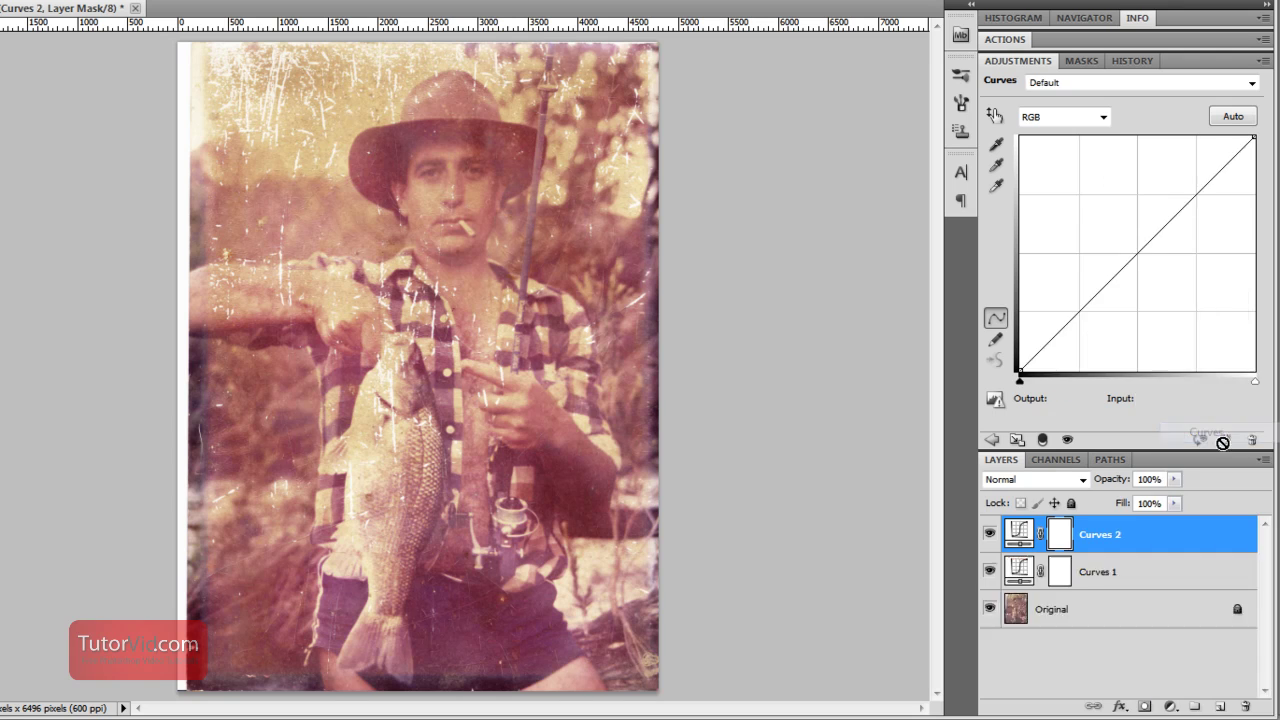
pyautogui.click(1102, 117)
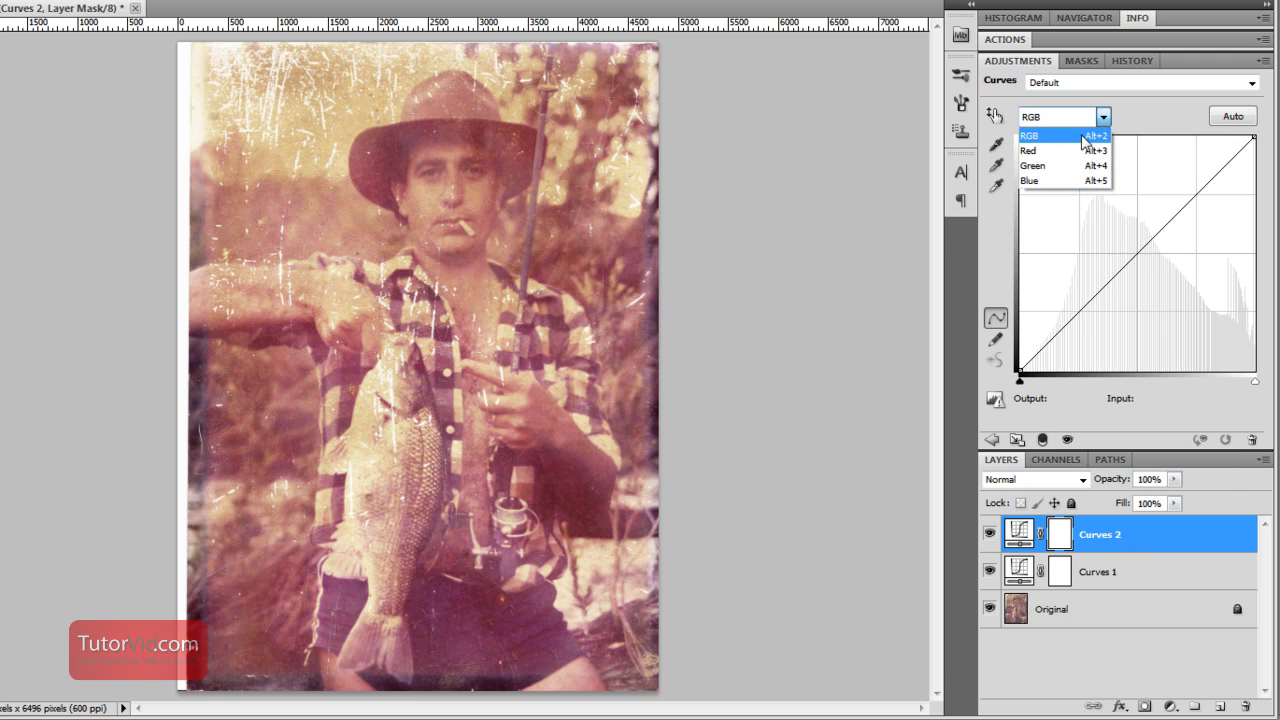
pyautogui.click(1079, 150)
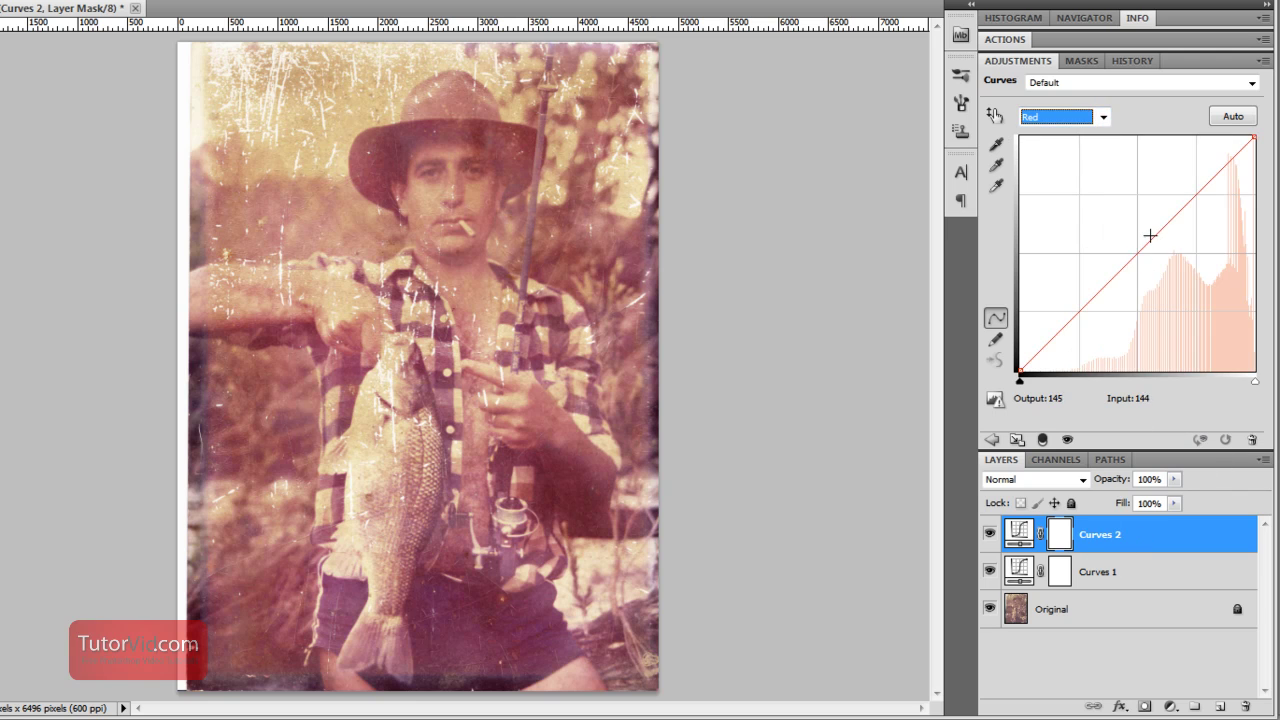
pyautogui.moveTo(1149, 234); pyautogui.dragTo(1162, 252)
pyautogui.moveTo(1023, 368); pyautogui.dragTo(1029, 369)
pyautogui.click(1164, 253)
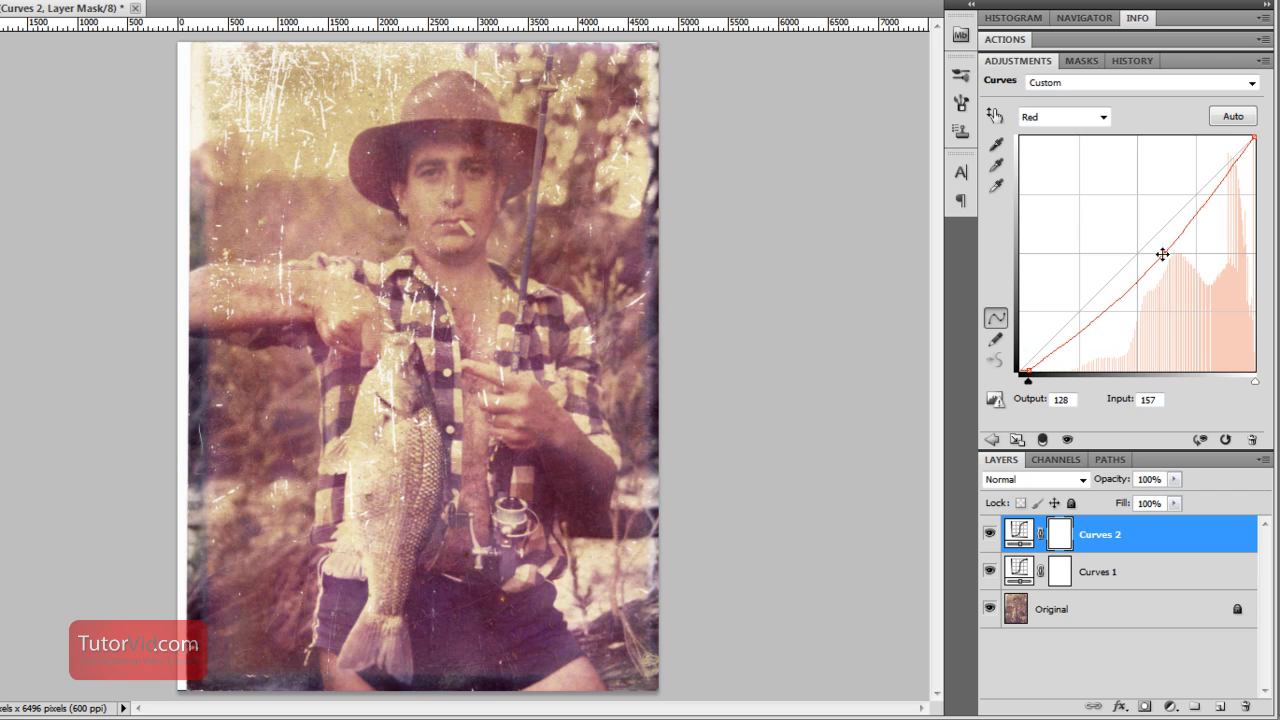
# Refine the Red curve with its black point at input 14, midtones at input 154, output 121, and highlights at input 216, output 194
pyautogui.moveTo(1031, 368); pyautogui.dragTo(1034, 369)
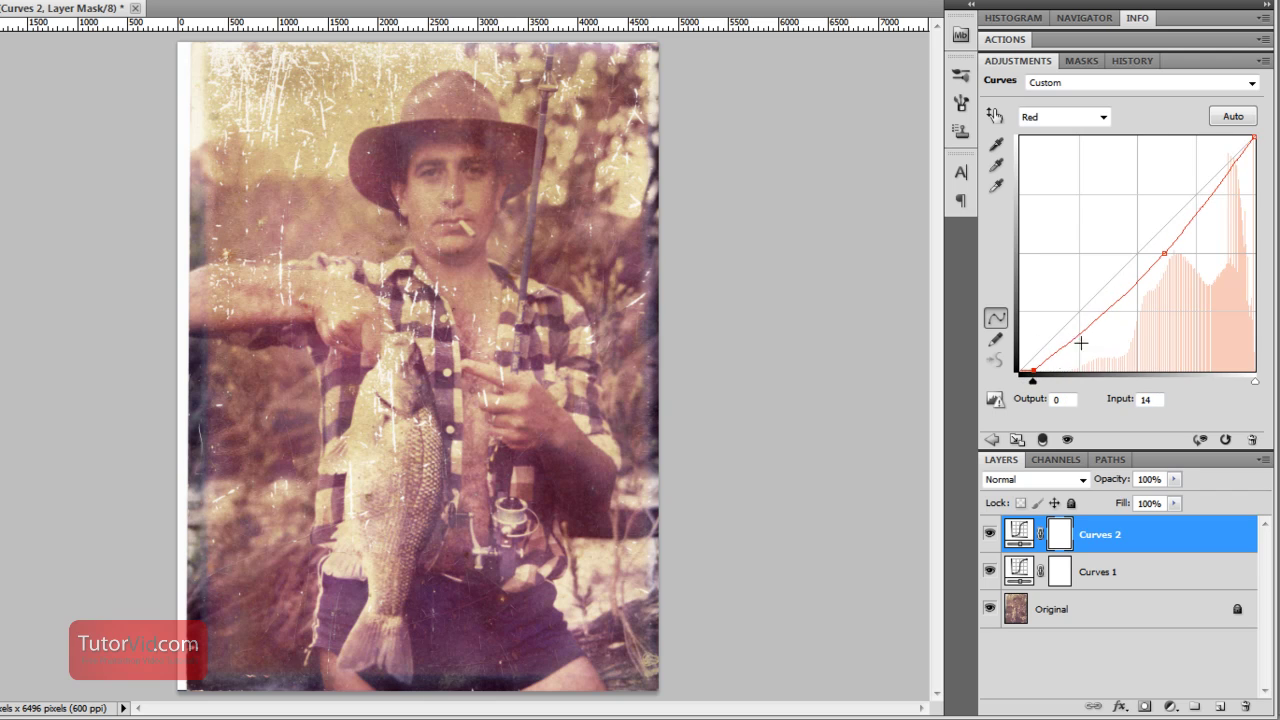
pyautogui.click(1162, 254)
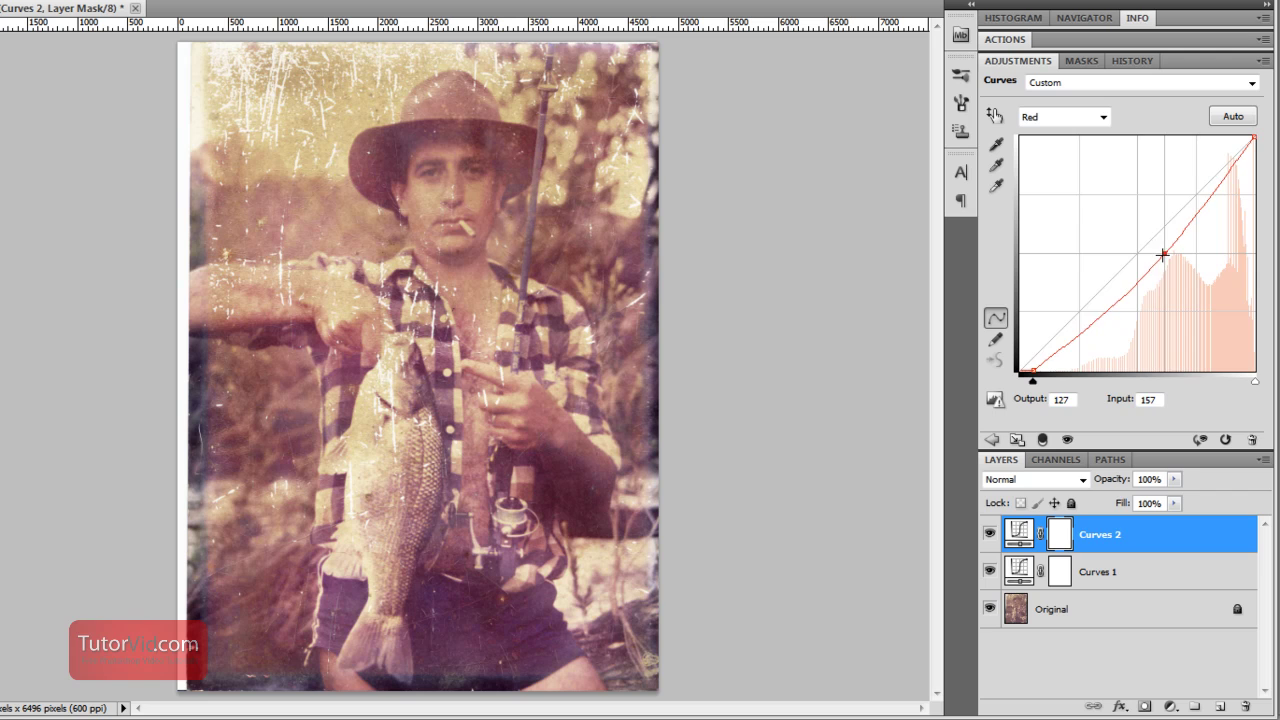
pyautogui.moveTo(1162, 254); pyautogui.dragTo(1161, 259)
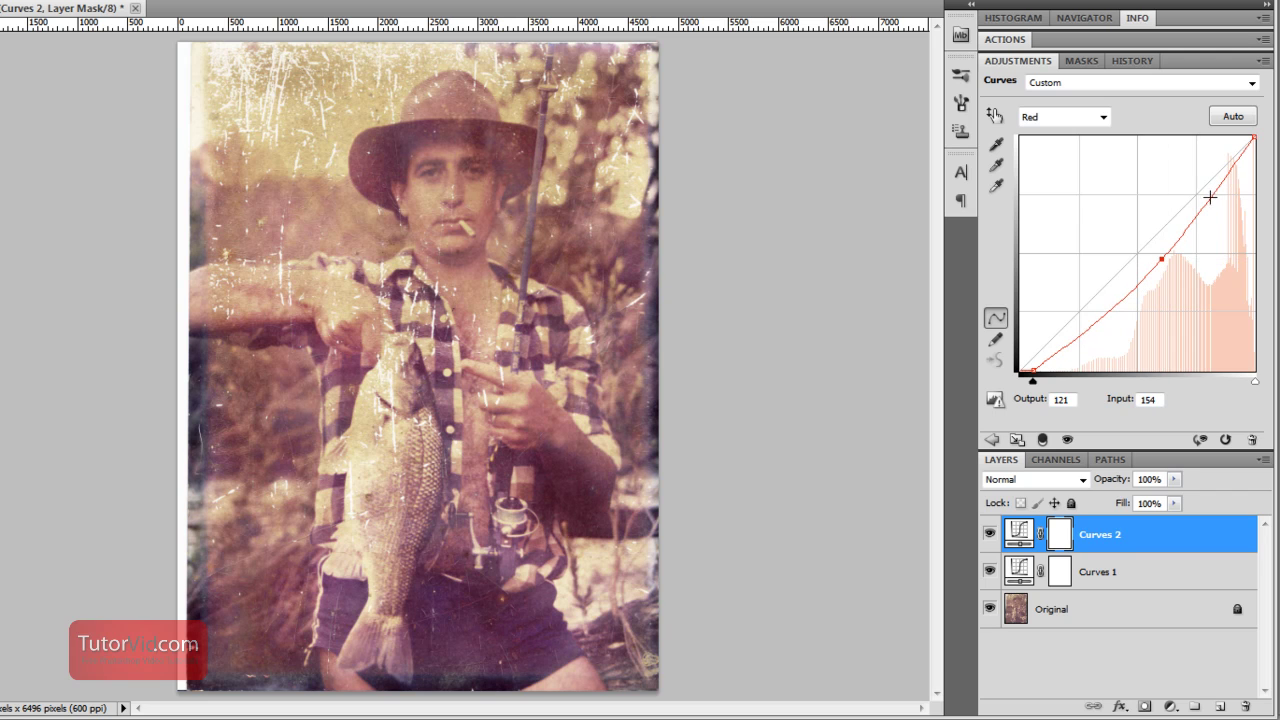
pyautogui.moveTo(1216, 187); pyautogui.dragTo(1218, 192)
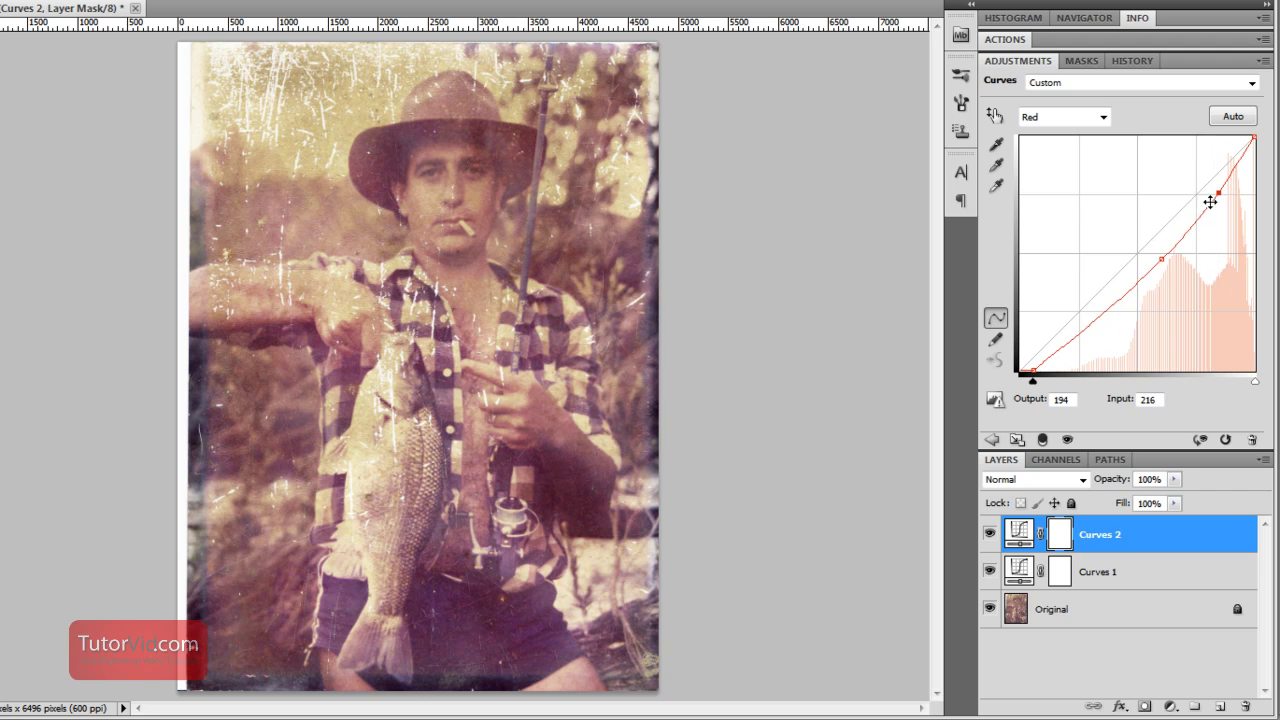
# Raise the Blue channel curve to output 165 at input 152 and compare the image with and without the second Curves layer
pyautogui.click(1102, 119)
pyautogui.click(1072, 181)
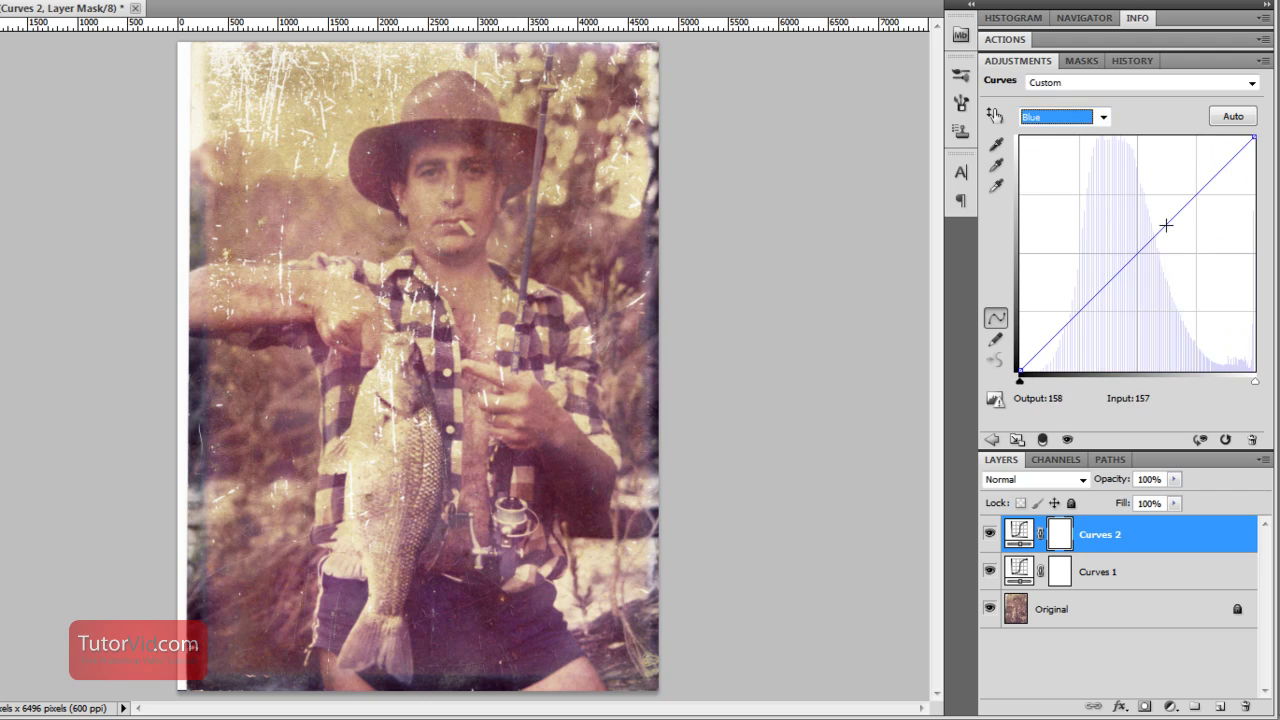
pyautogui.moveTo(1152, 224); pyautogui.dragTo(1159, 218)
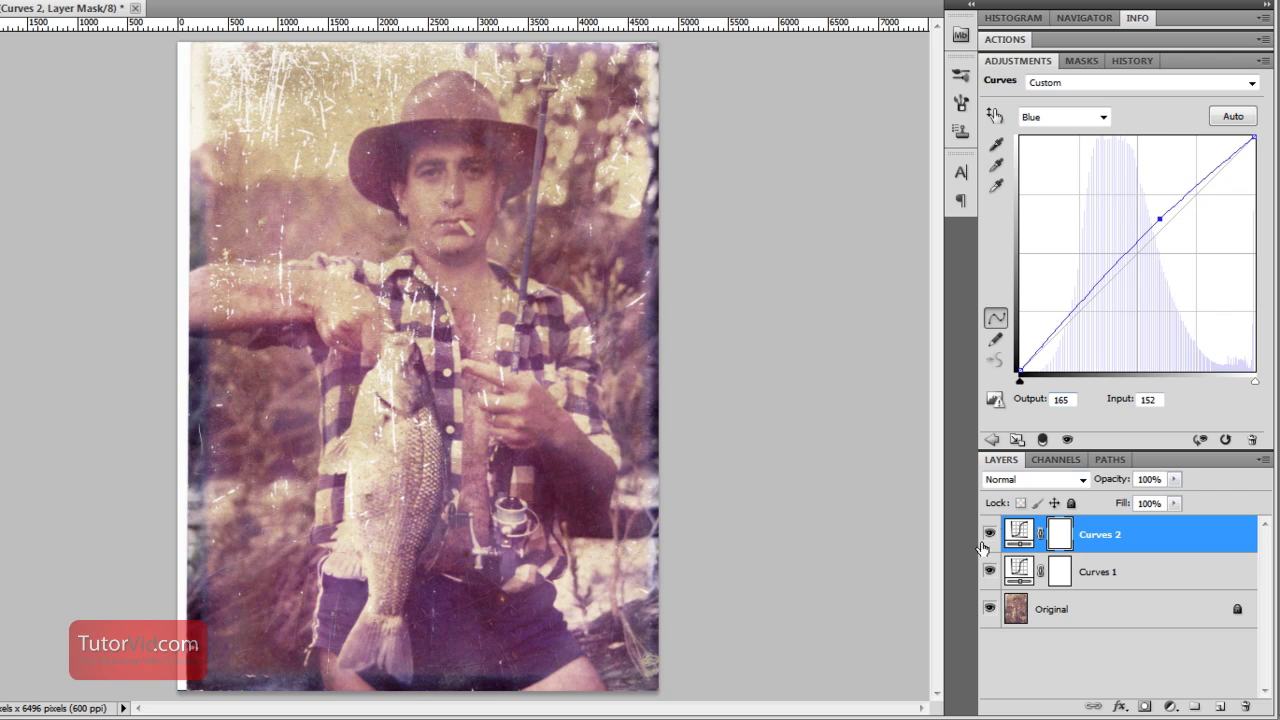
pyautogui.moveTo(990, 535)
pyautogui.mouseDown()
pyautogui.moveTo(989, 572)
pyautogui.moveTo(990, 535)
pyautogui.mouseUp()
# Raise the Green channel curve of the second Curves layer slightly around input 154 and deselect the layer
pyautogui.click(1104, 118)
pyautogui.click(1068, 167)
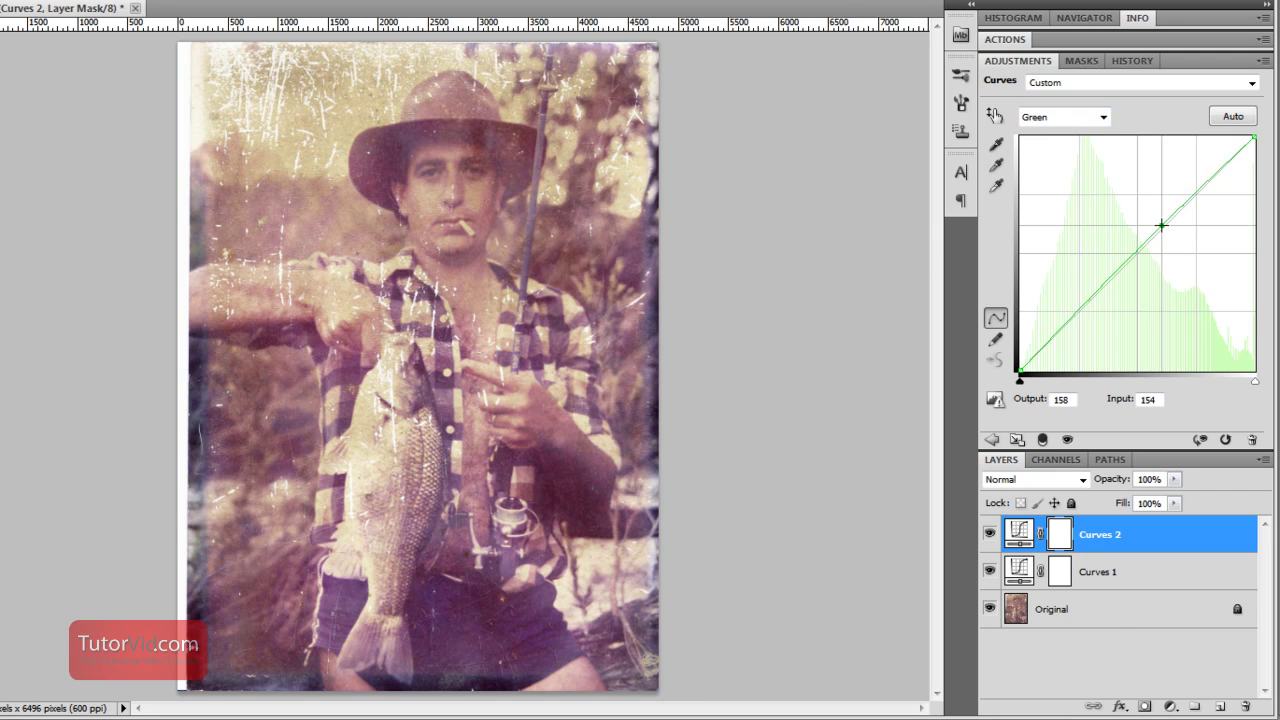
pyautogui.click(1108, 647)
# Duplicate the Original layer and convert the copy to a Smart Object
pyautogui.click(1034, 609)
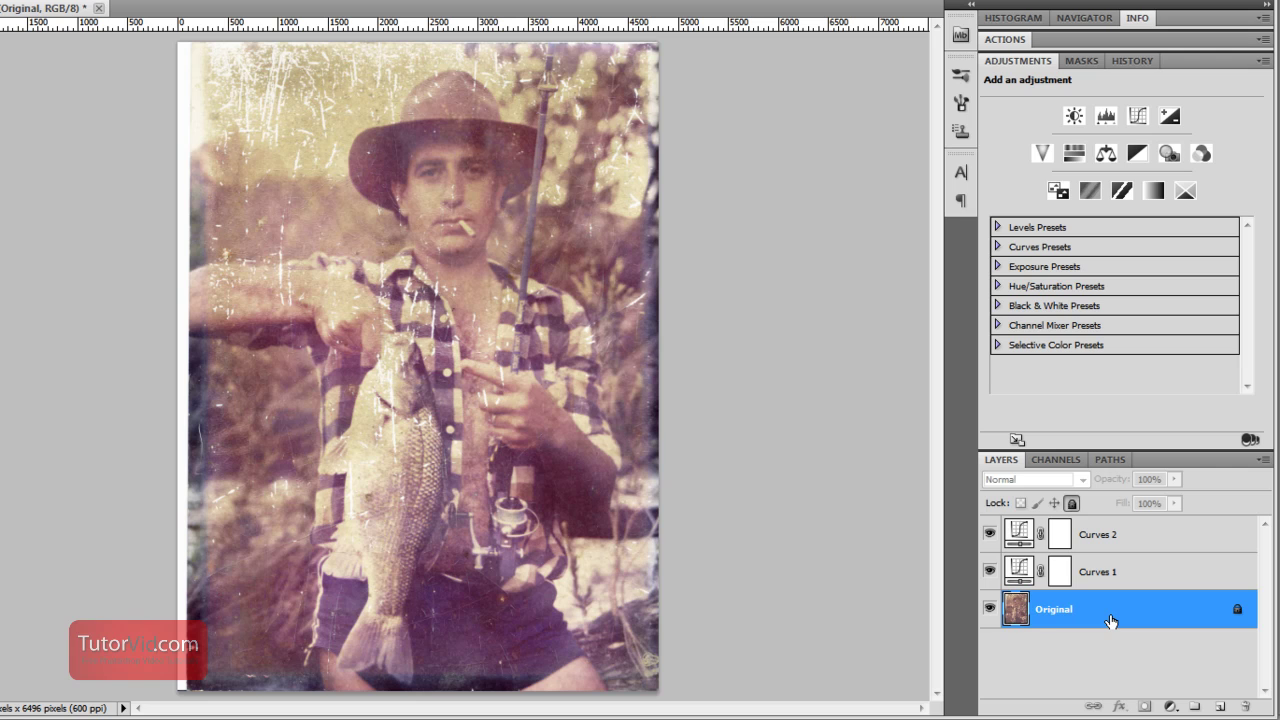
pyautogui.hotkey('ctrl', 'j')
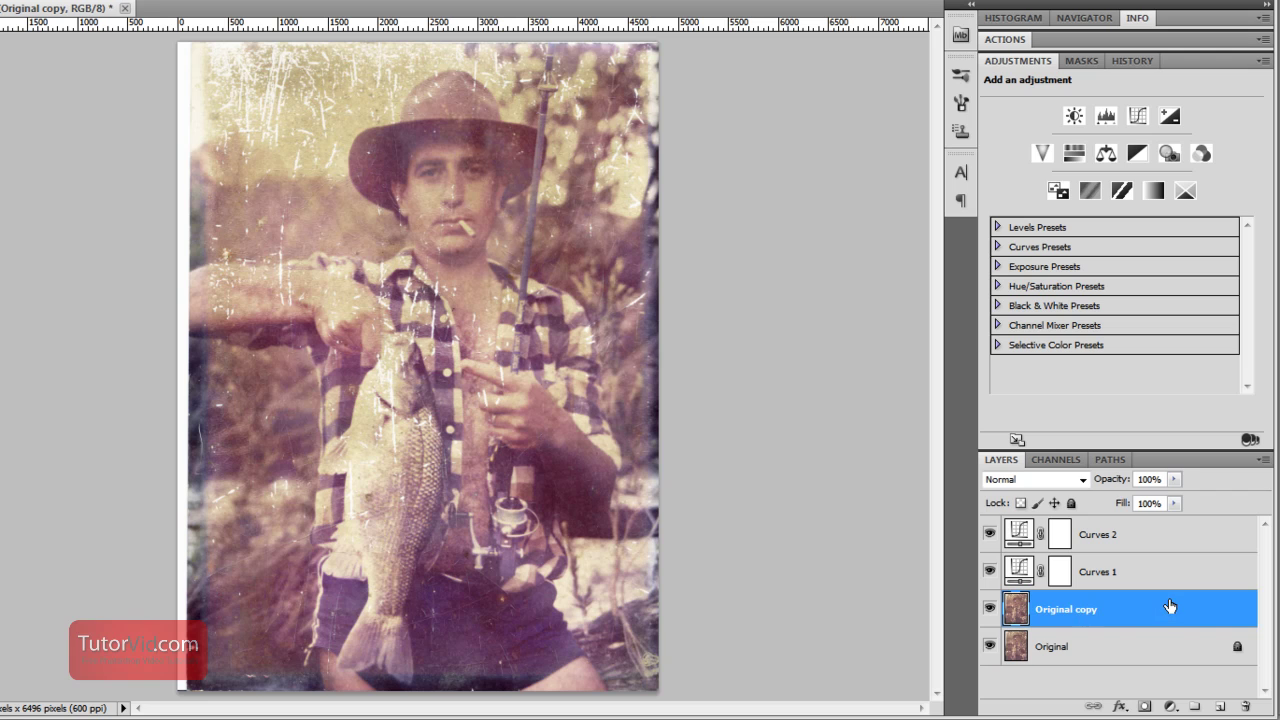
pyautogui.rightClick(1066, 619)
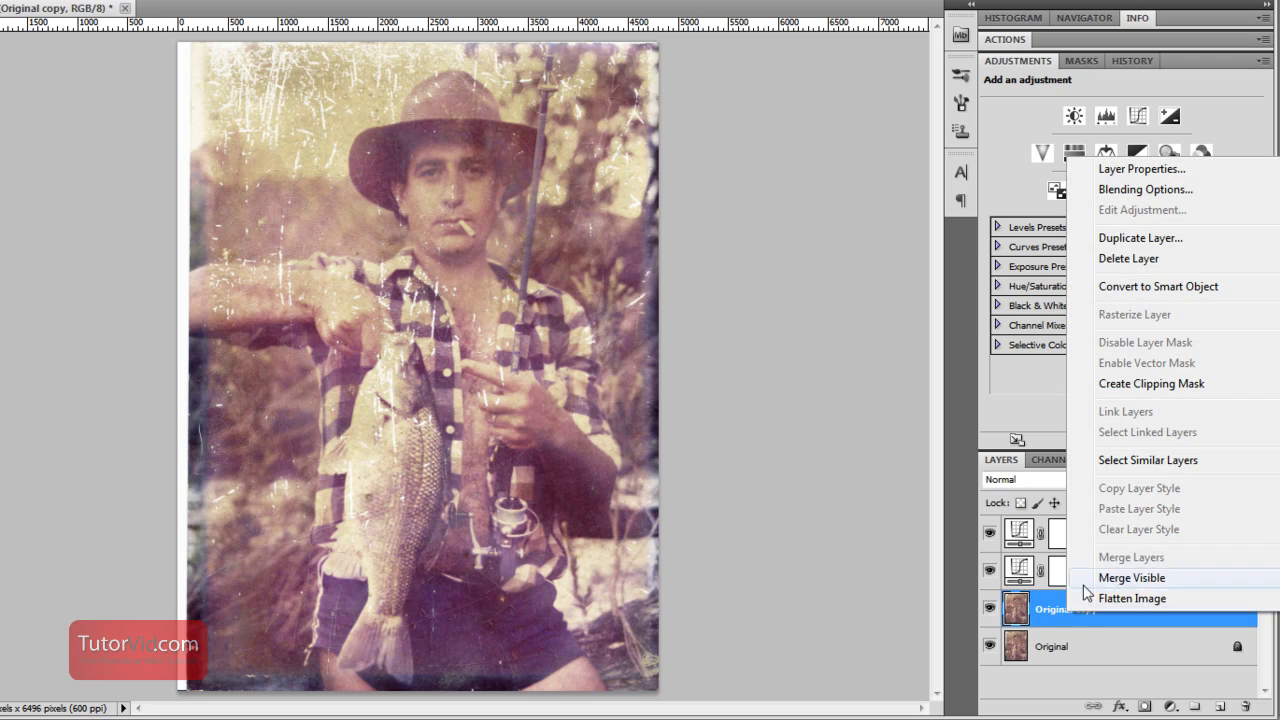
pyautogui.click(1137, 290)
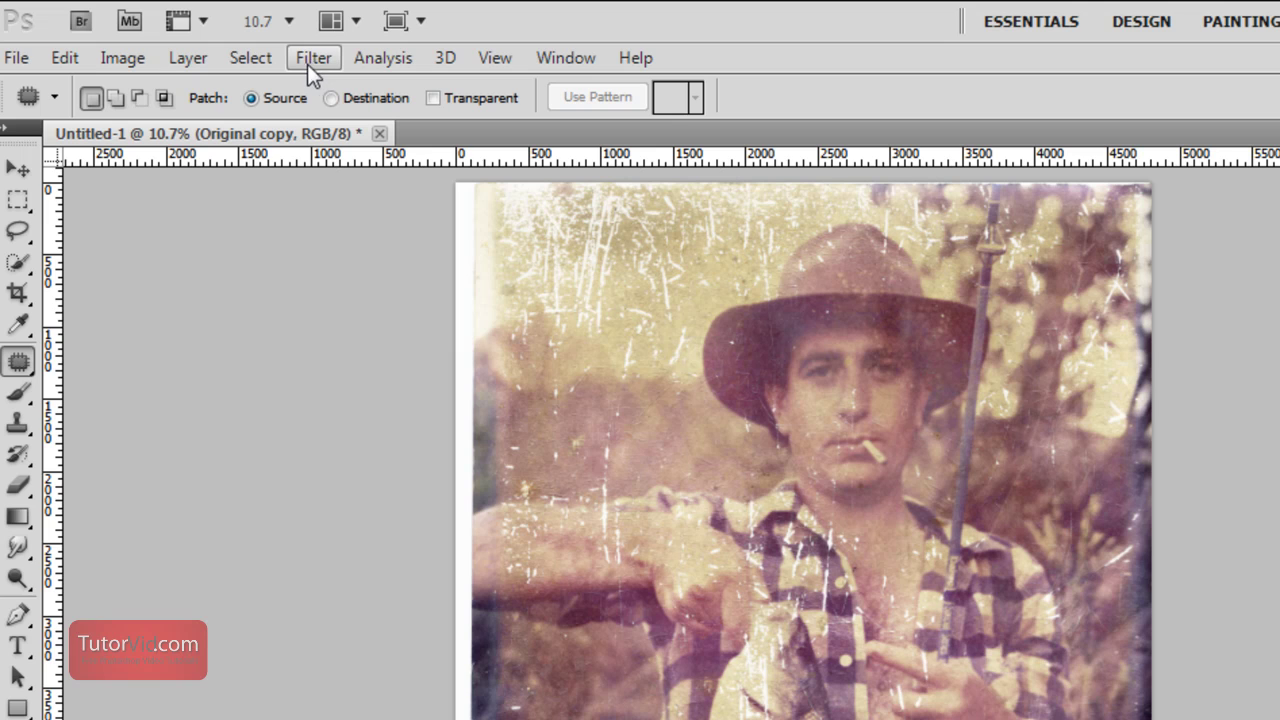
# Open the Dust & Scratches filter for the Original copy layer and preview the area around the hat brim
pyautogui.click(307, 63)
pyautogui.moveTo(425, 384)
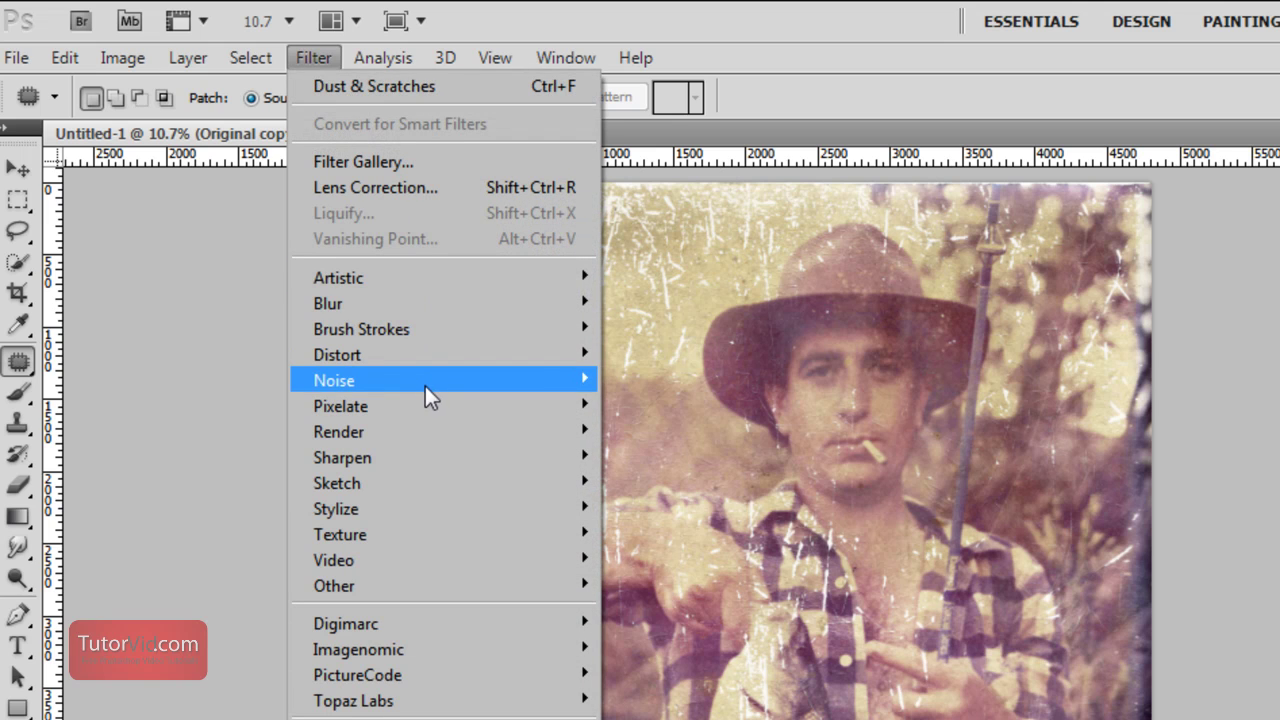
pyautogui.click(228, 436)
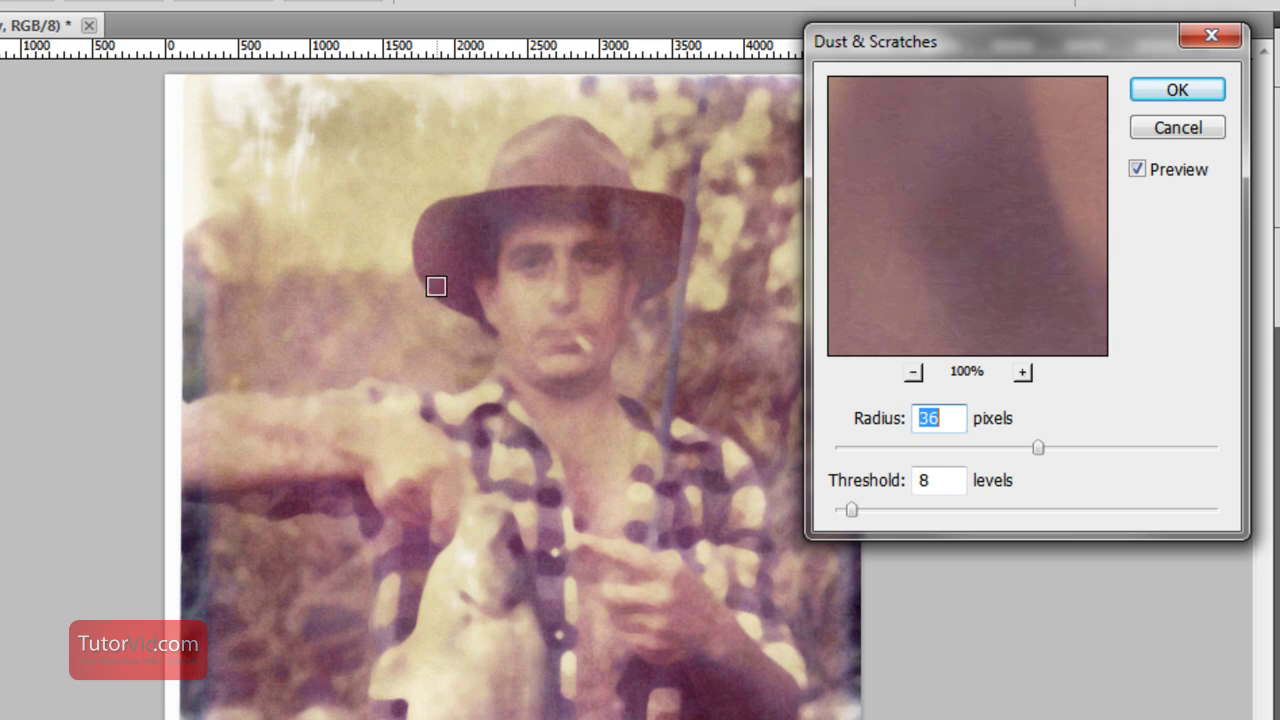
pyautogui.click(444, 262)
pyautogui.click(464, 242)
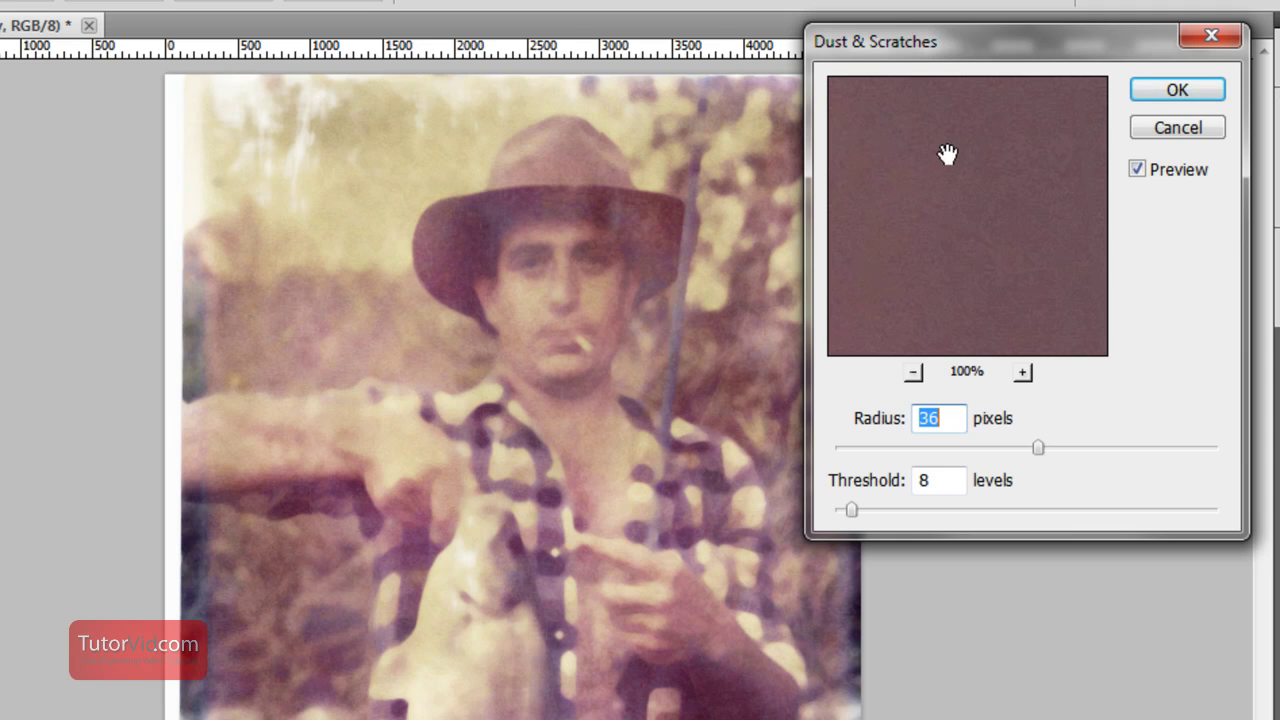
pyautogui.click(471, 239)
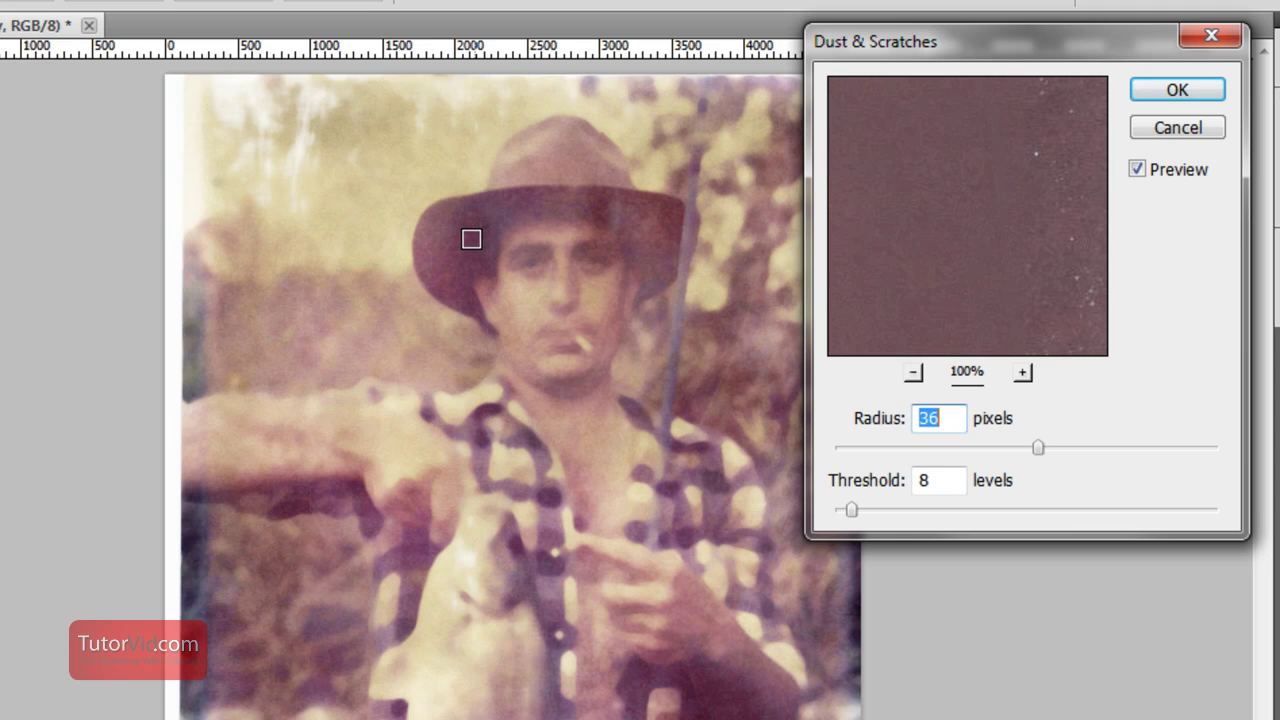
pyautogui.click(487, 245)
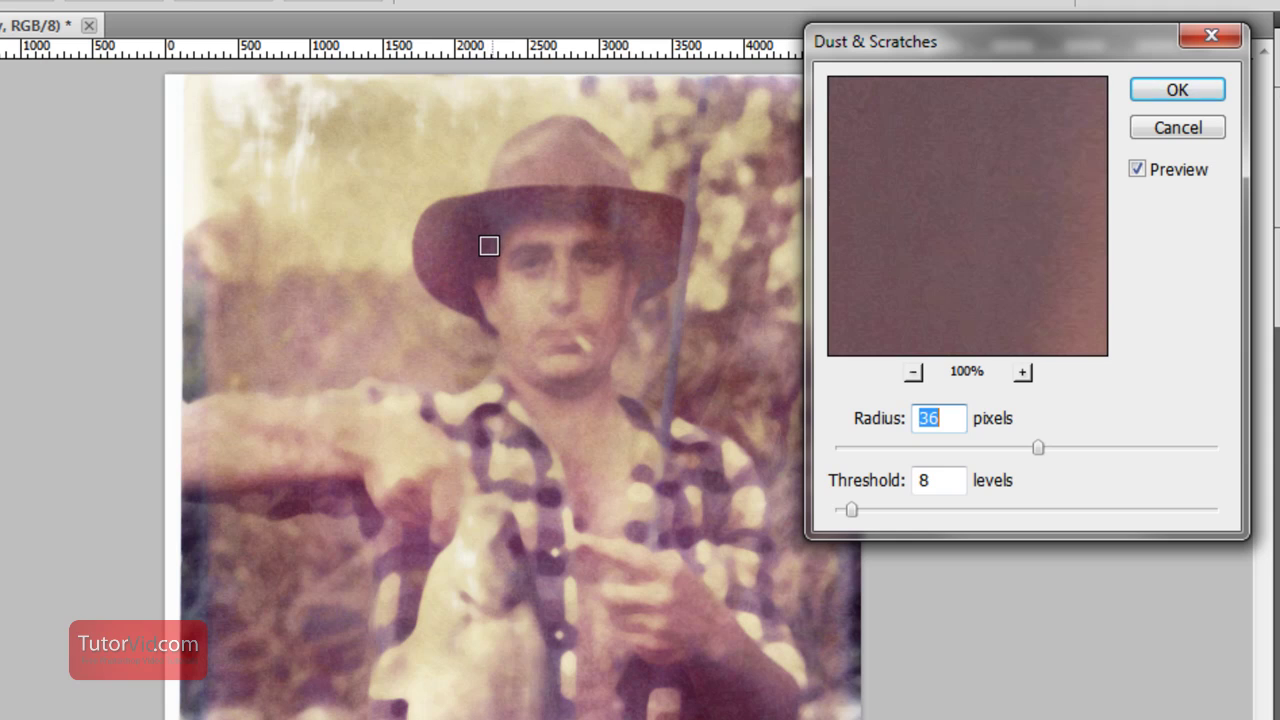
pyautogui.click(465, 255)
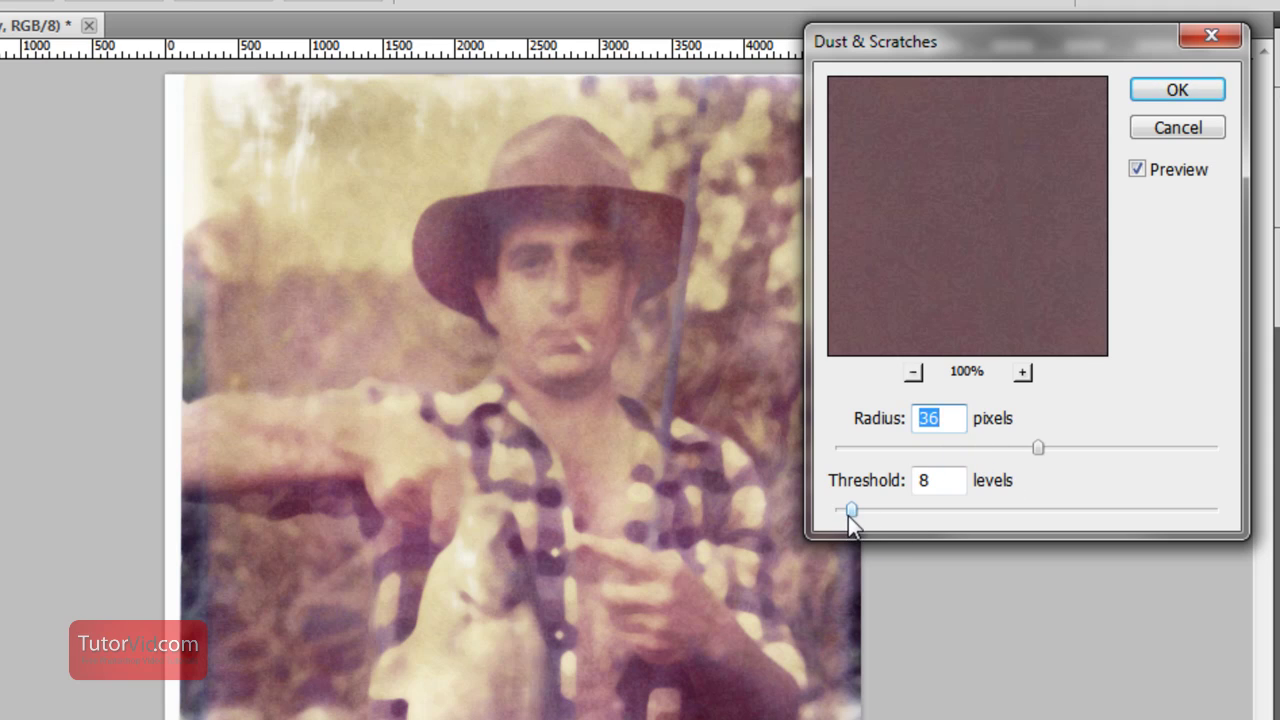
# Try Dust & Scratches thresholds of 0, 255, 36 and 77 levels at a 36-pixel radius
pyautogui.moveTo(849, 513); pyautogui.dragTo(839, 518)
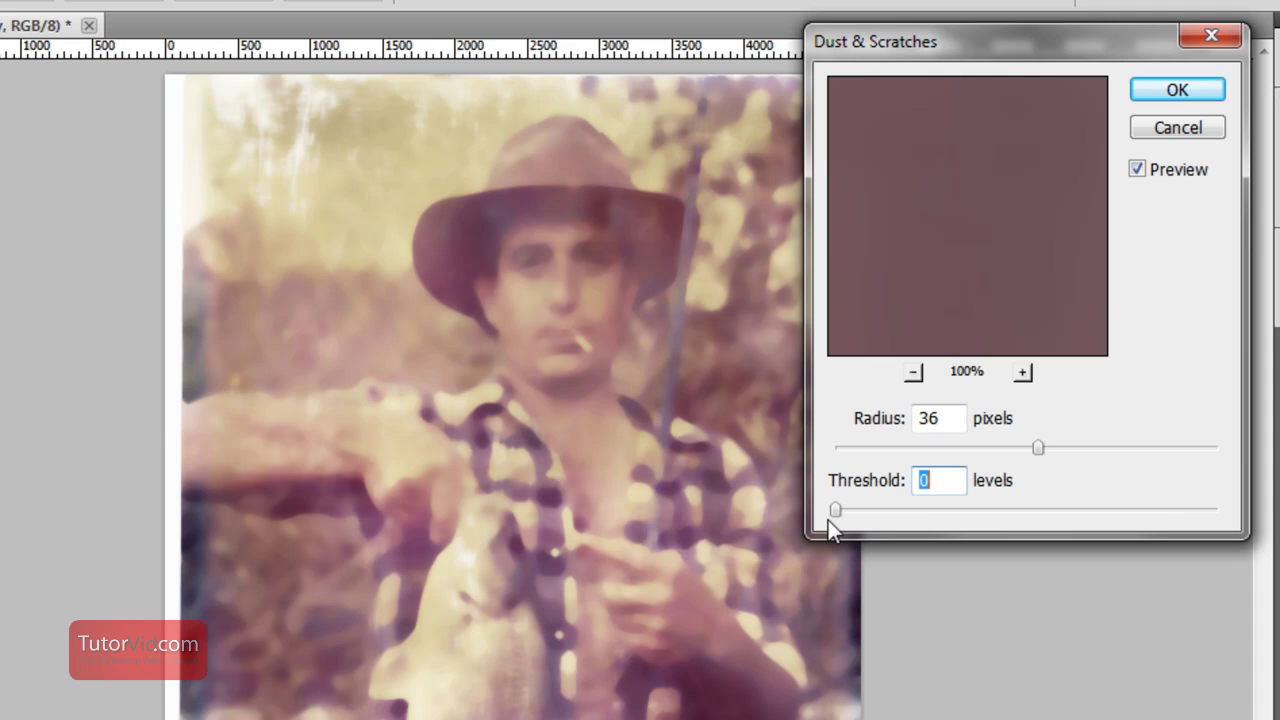
pyautogui.moveTo(1102, 503); pyautogui.dragTo(1245, 512)
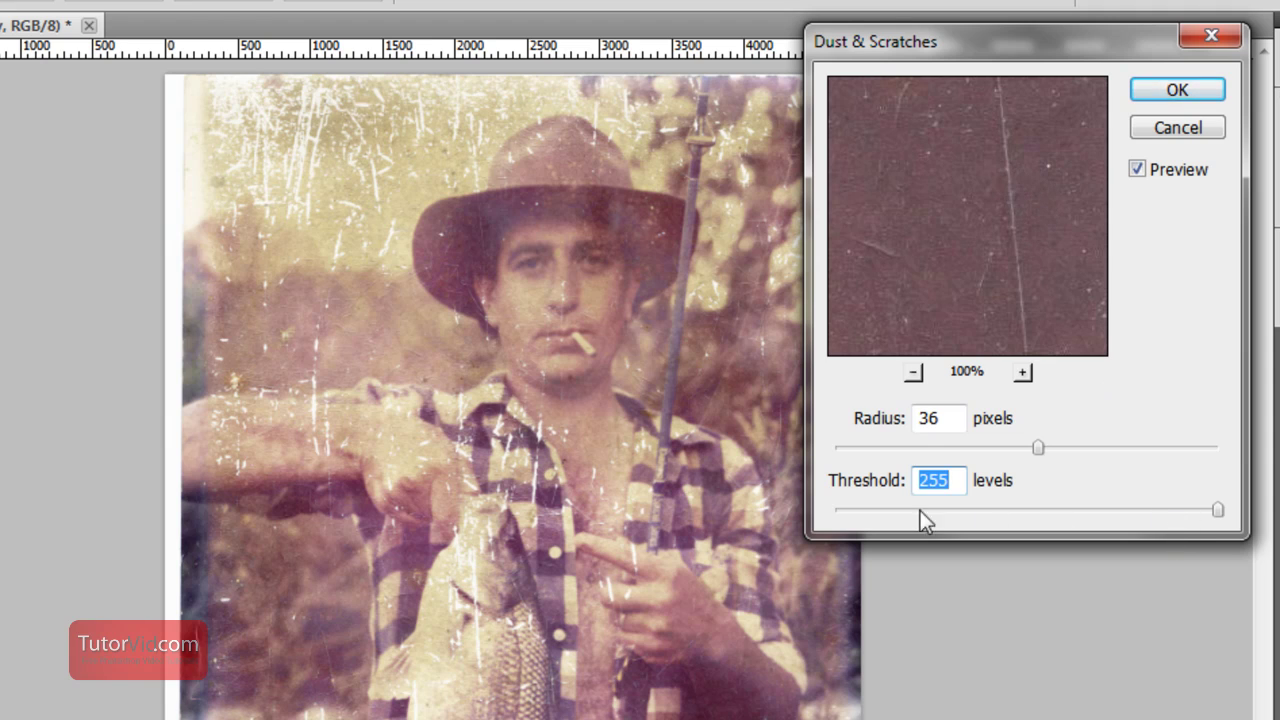
pyautogui.moveTo(889, 510); pyautogui.dragTo(877, 512)
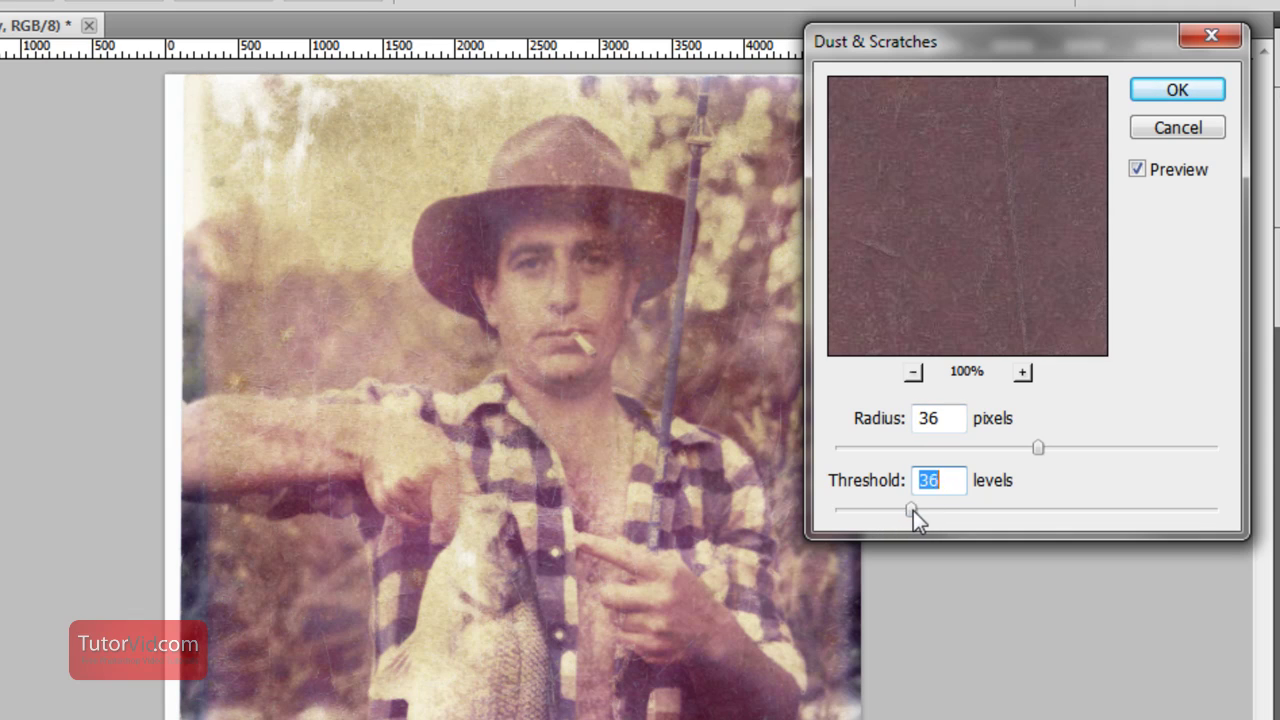
pyautogui.moveTo(958, 509); pyautogui.dragTo(999, 500)
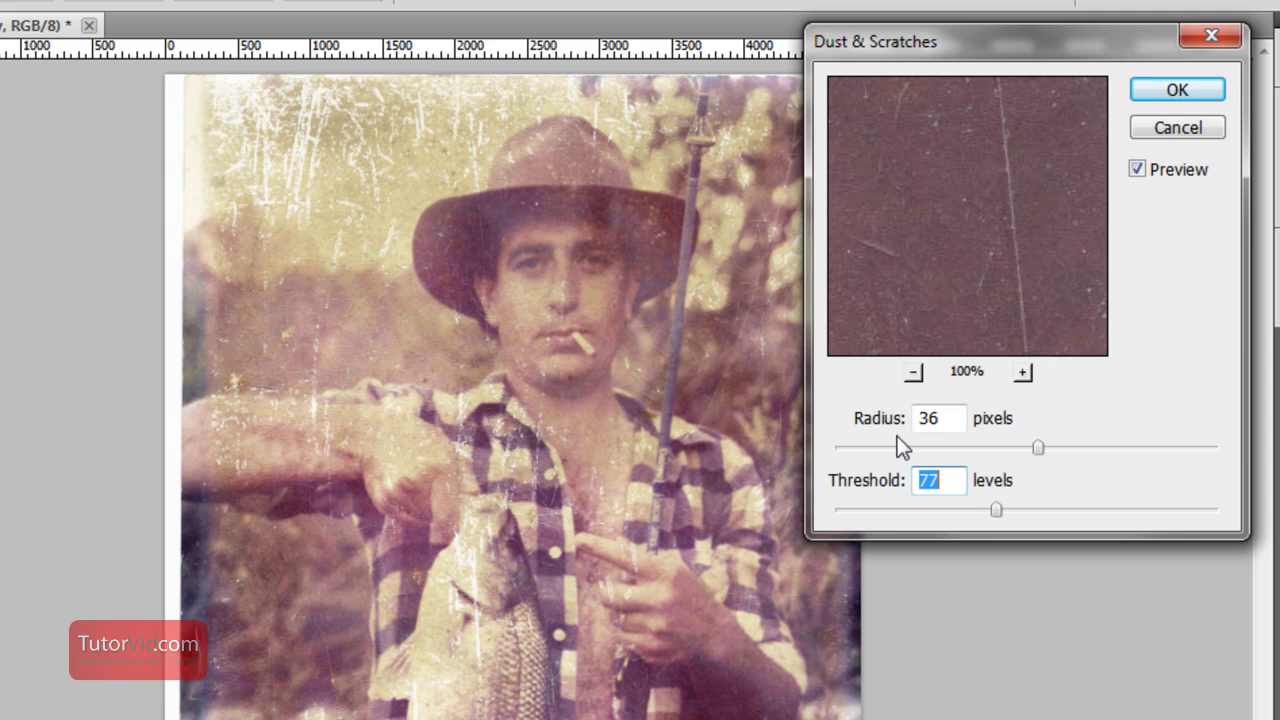
# Try Dust & Scratches radii of 12, 100, 11, 5 and 1 pixels, lowering the threshold to 0 levels
pyautogui.moveTo(977, 447); pyautogui.dragTo(838, 452)
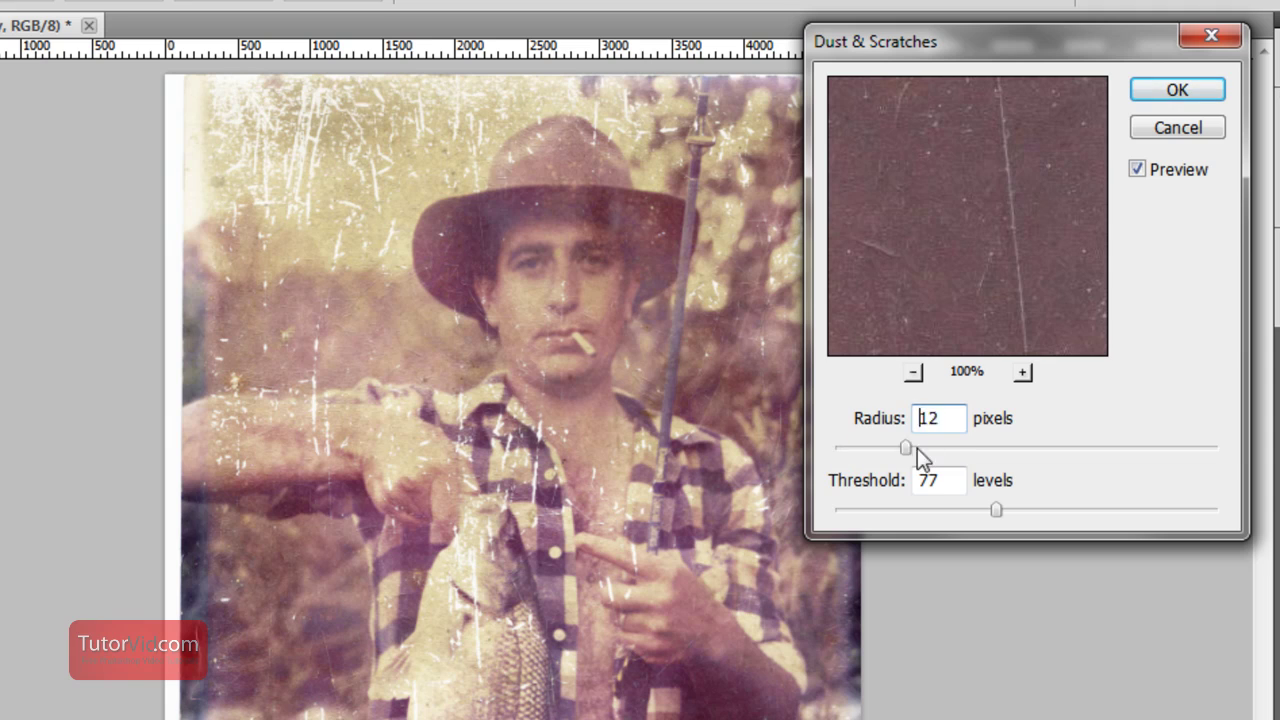
pyautogui.moveTo(917, 448); pyautogui.dragTo(1200, 455)
pyautogui.click(942, 510)
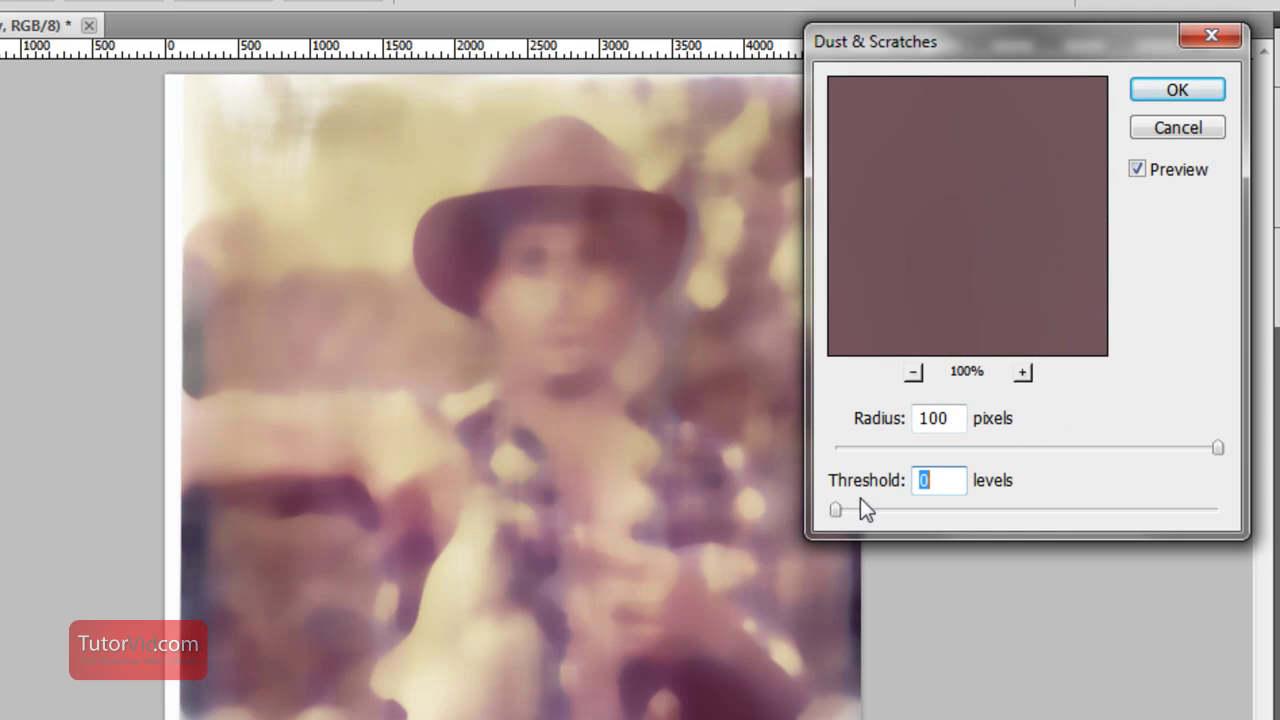
pyautogui.click(893, 448)
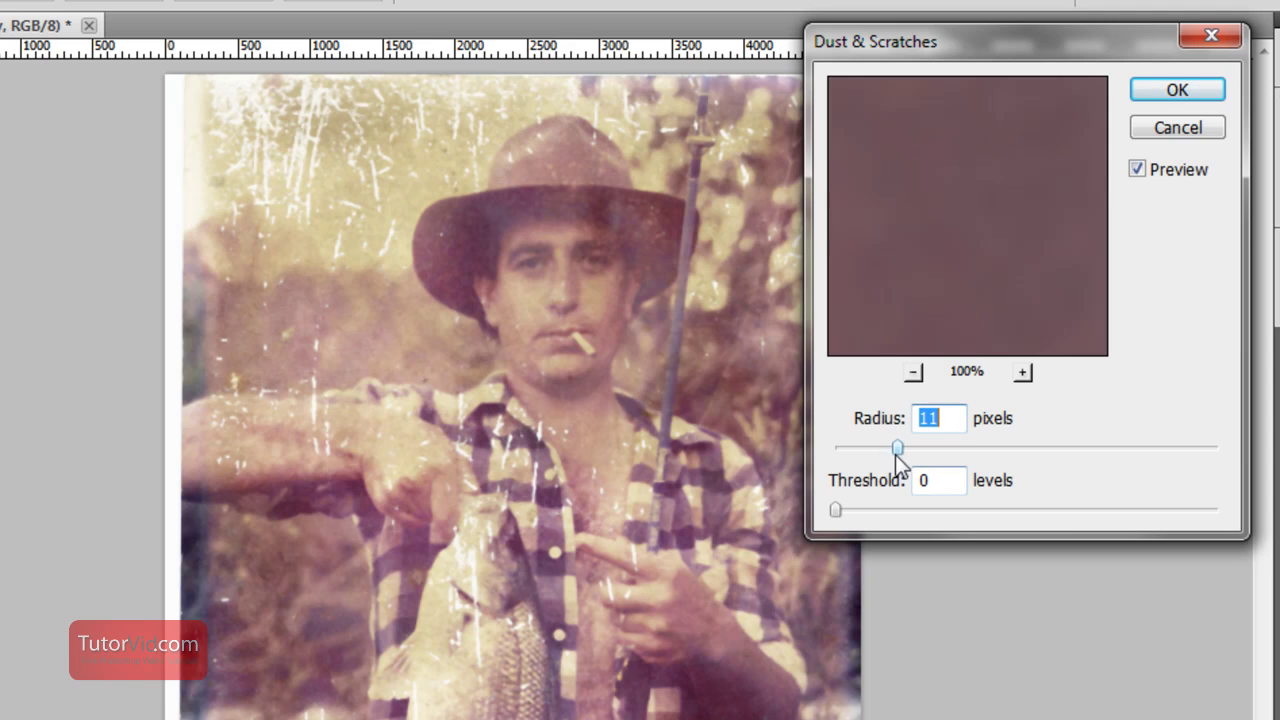
pyautogui.click(858, 511)
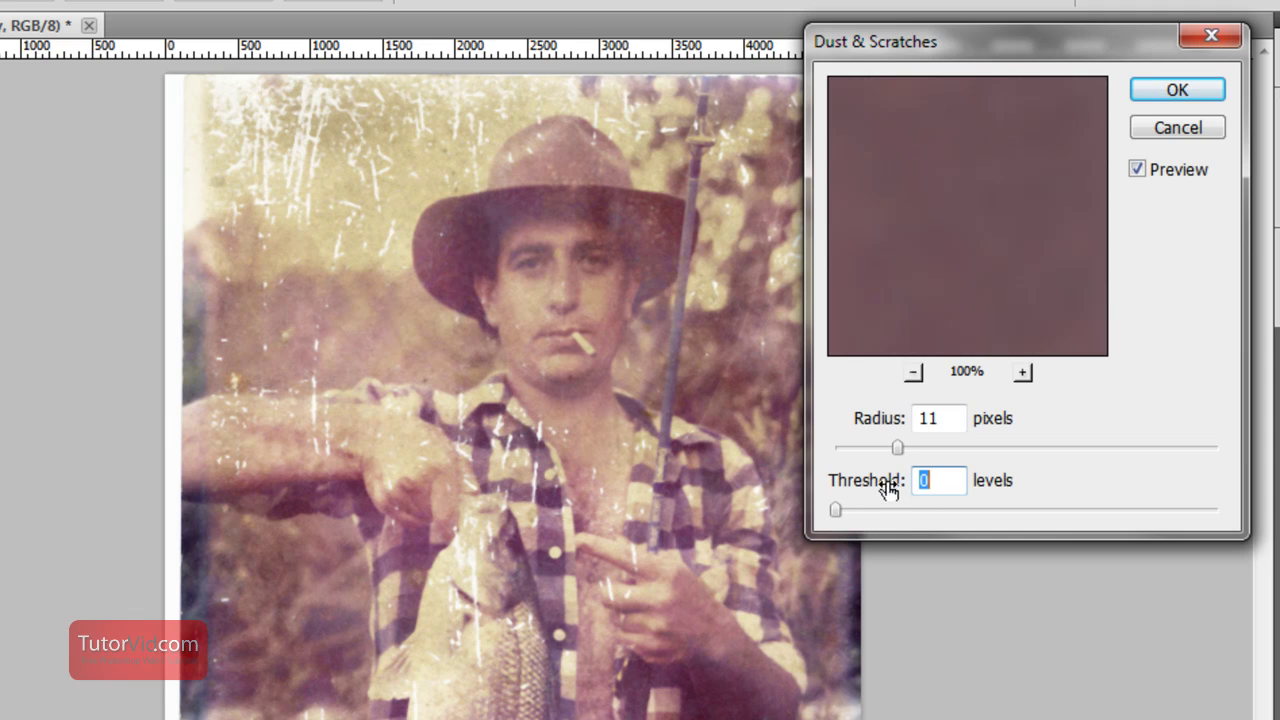
pyautogui.click(858, 448)
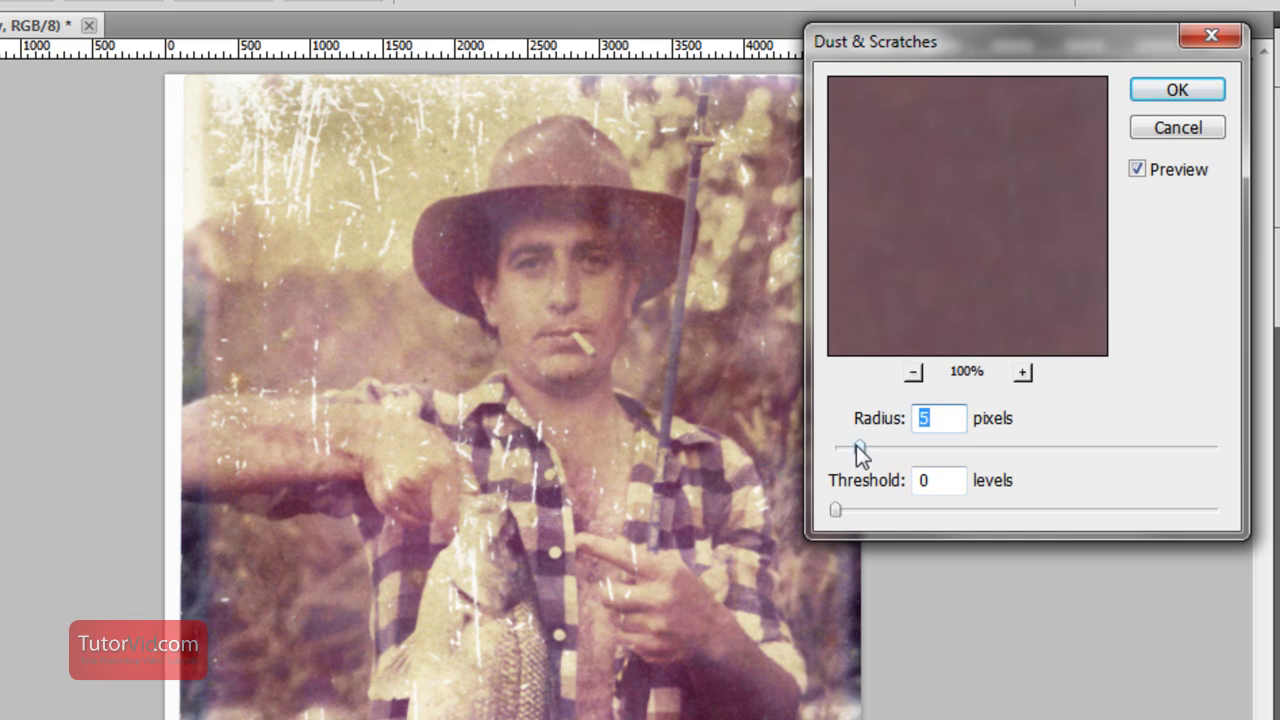
pyautogui.moveTo(858, 448); pyautogui.dragTo(820, 477)
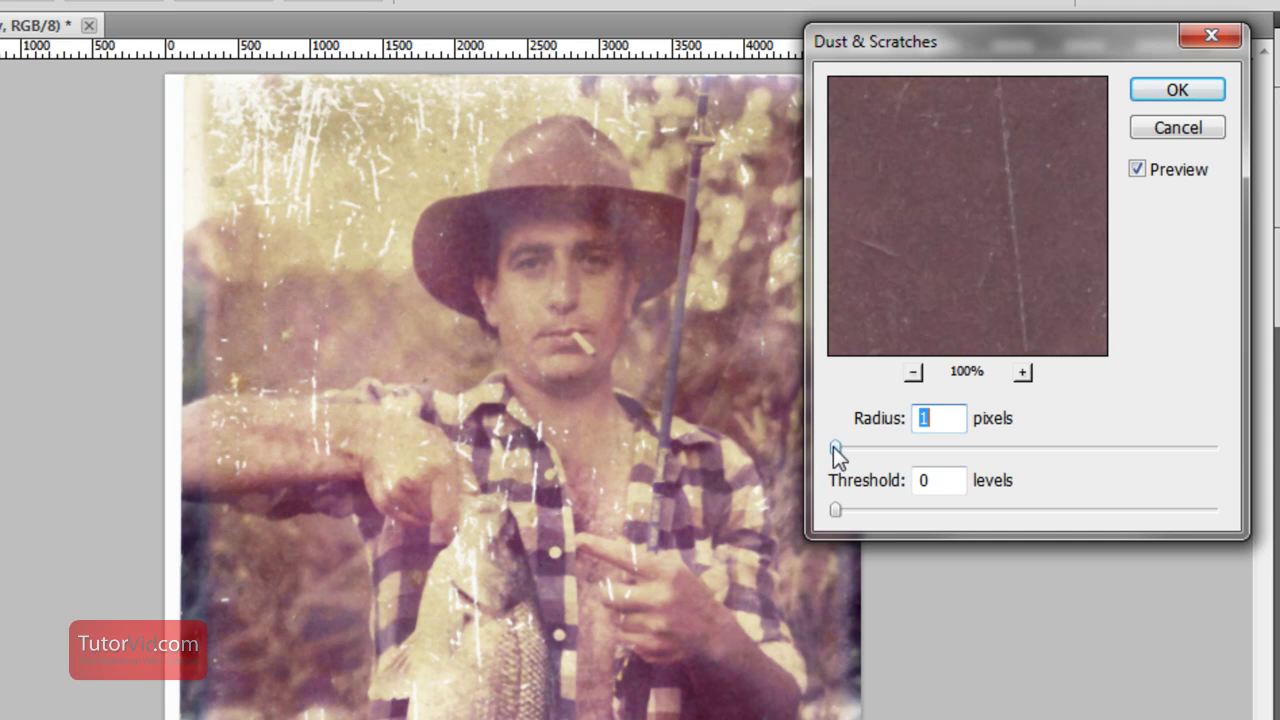
# Set the Dust & Scratches radius to 5 pixels and the threshold to 10 levels, judging by a scratch in the preview
pyautogui.moveTo(1012, 206); pyautogui.dragTo(960, 285)
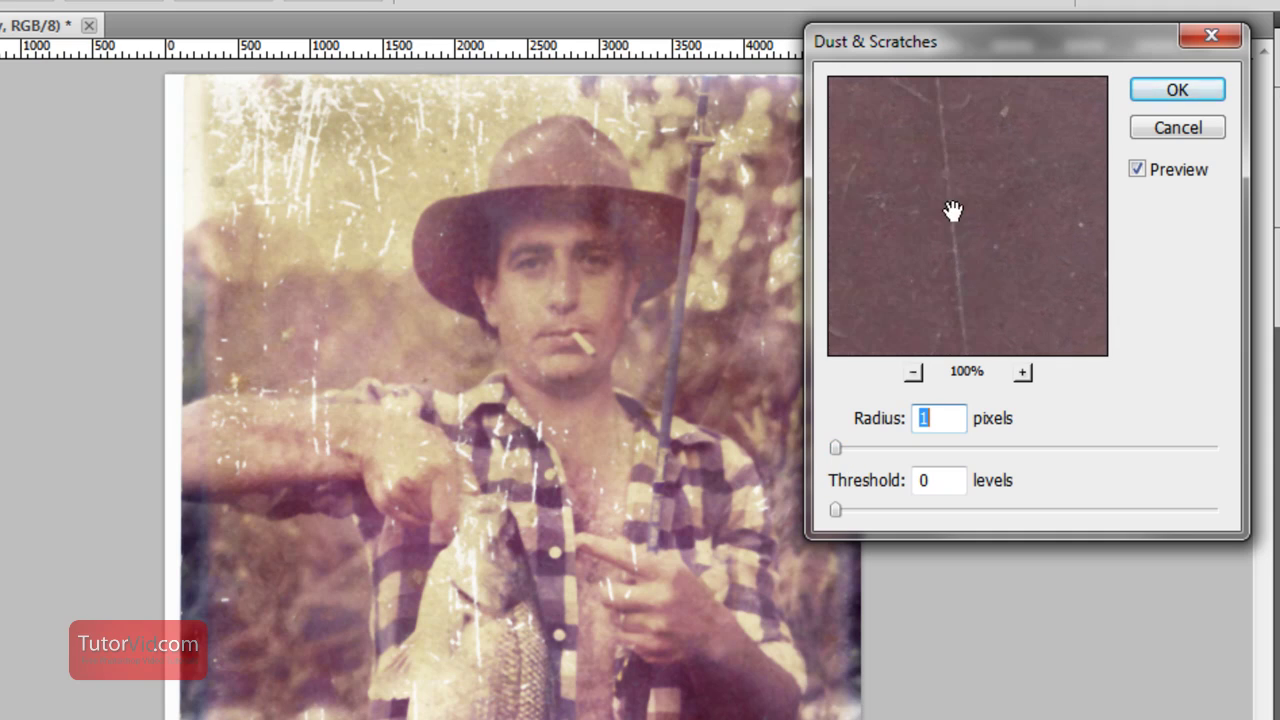
pyautogui.moveTo(952, 208); pyautogui.dragTo(957, 249)
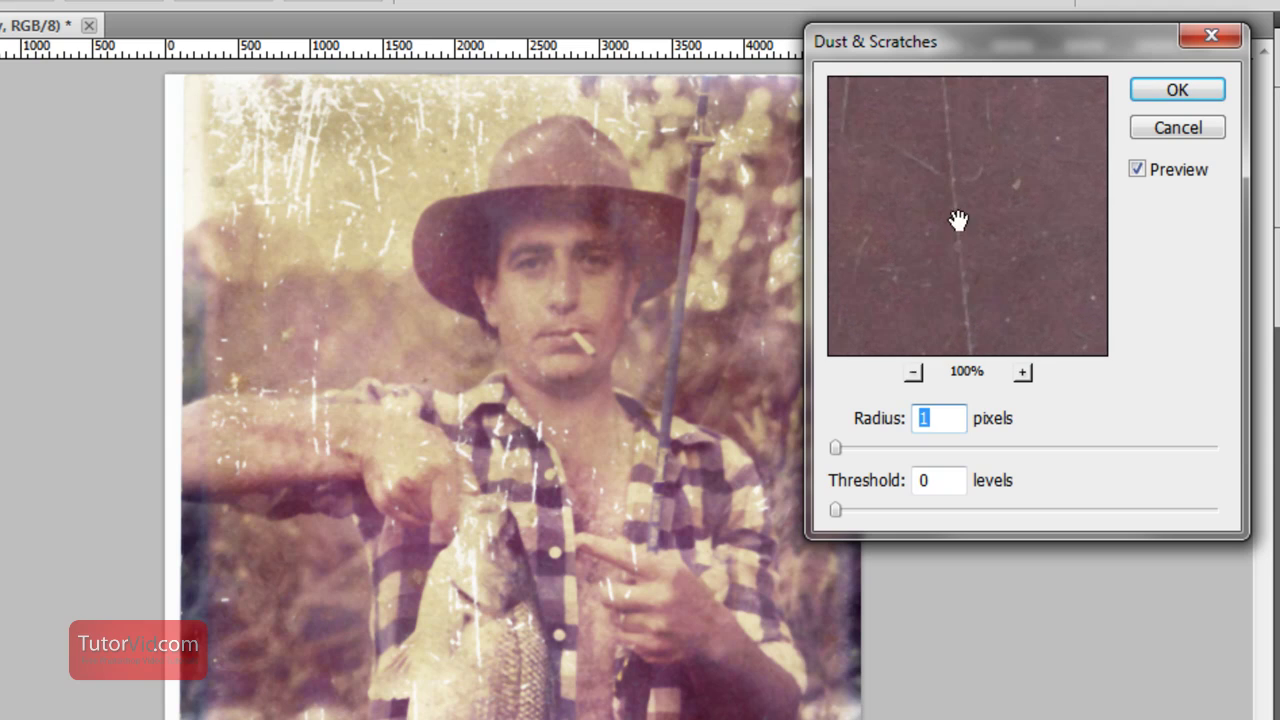
pyautogui.moveTo(839, 452); pyautogui.dragTo(859, 452)
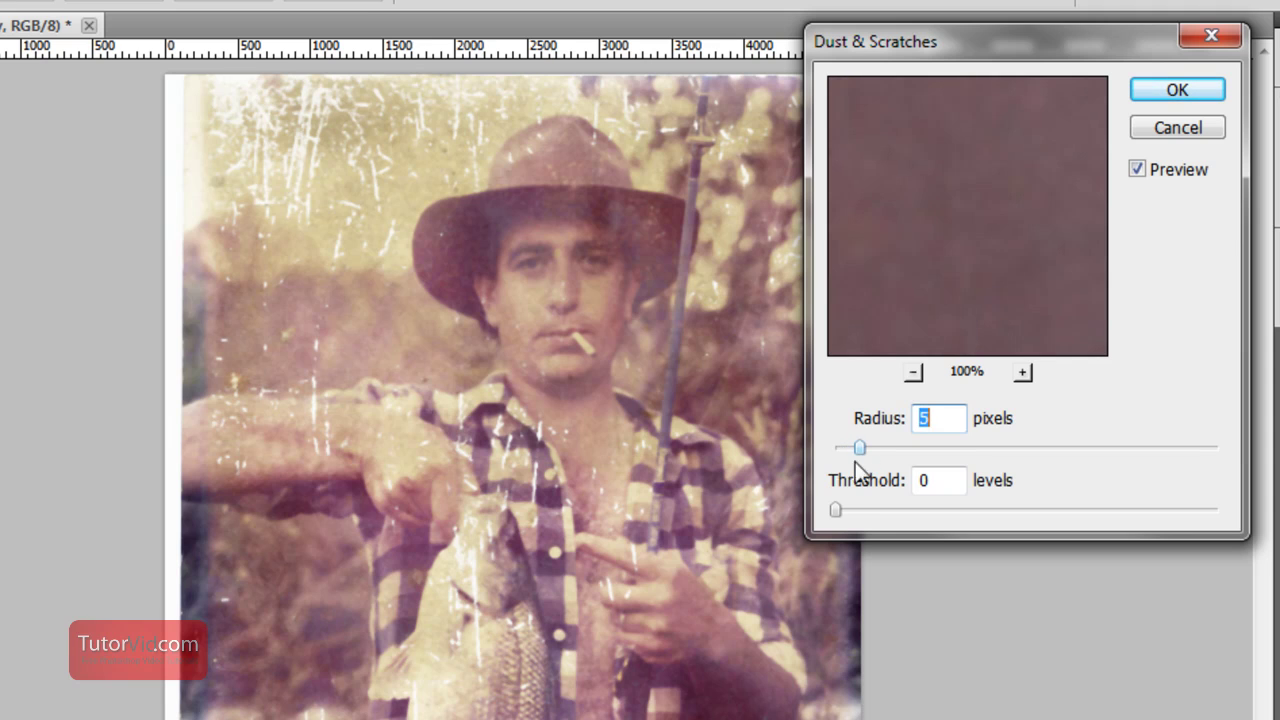
pyautogui.moveTo(849, 505); pyautogui.dragTo(884, 506)
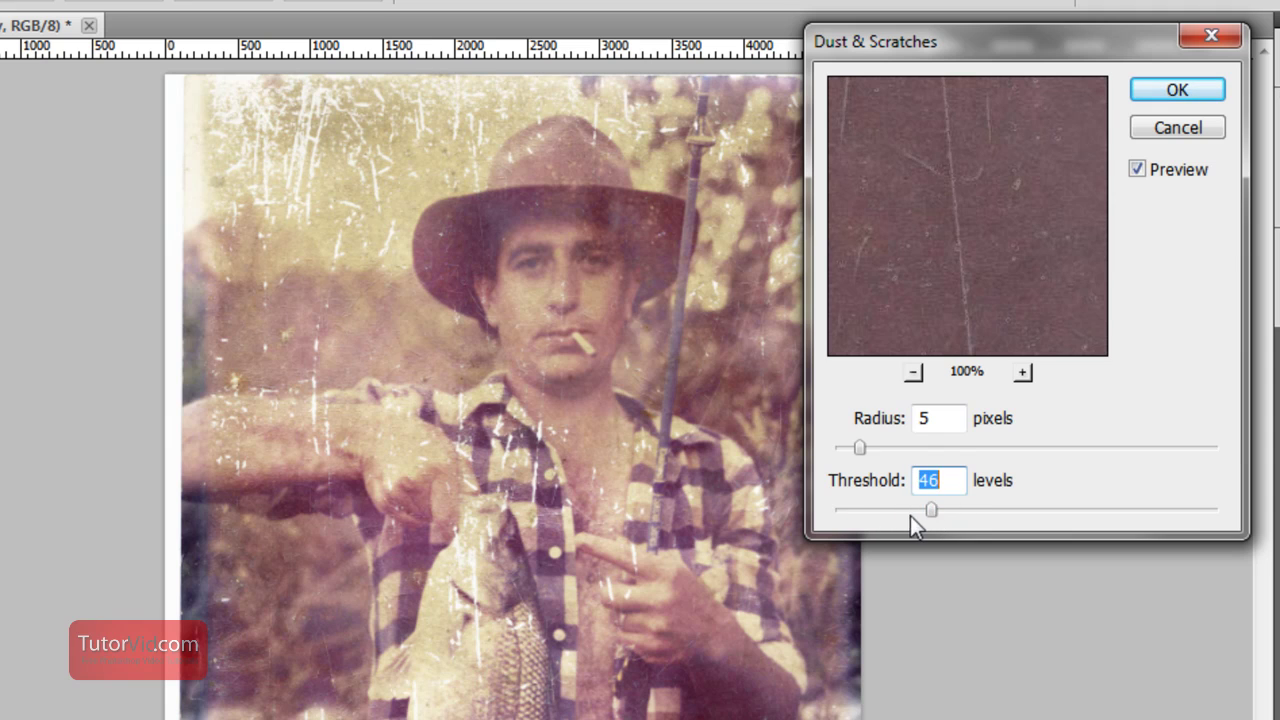
pyautogui.moveTo(905, 516); pyautogui.dragTo(858, 509)
# Inspect the filtered result along the hat edge and, at full magnification, on the shirt and around the man's eye
pyautogui.click(971, 294)
pyautogui.moveTo(988, 252); pyautogui.dragTo(976, 260)
pyautogui.click(1025, 189)
pyautogui.moveTo(1035, 203); pyautogui.dragTo(1007, 259)
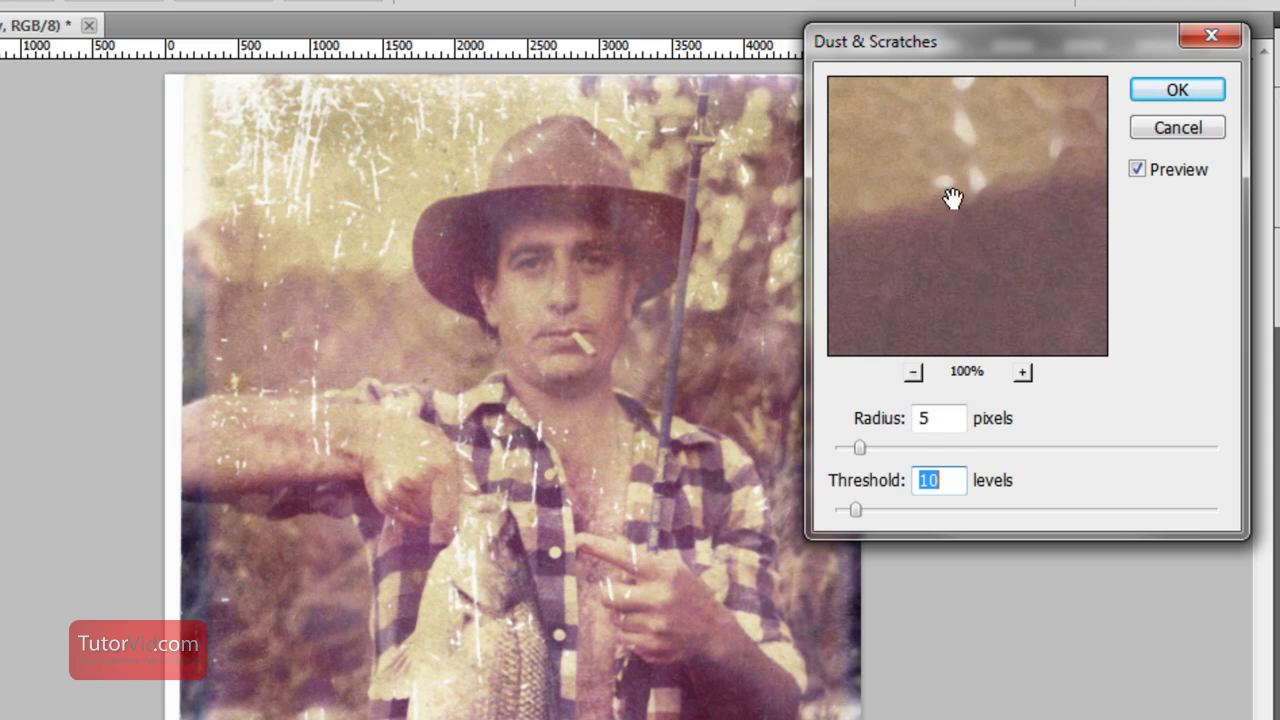
pyautogui.moveTo(1036, 154)
pyautogui.mouseDown()
pyautogui.moveTo(992, 214)
pyautogui.moveTo(1057, 229)
pyautogui.moveTo(1014, 251)
pyautogui.moveTo(908, 266)
pyautogui.moveTo(860, 297)
pyautogui.moveTo(907, 262)
pyautogui.moveTo(983, 269)
pyautogui.mouseUp()
pyautogui.click(521, 269)
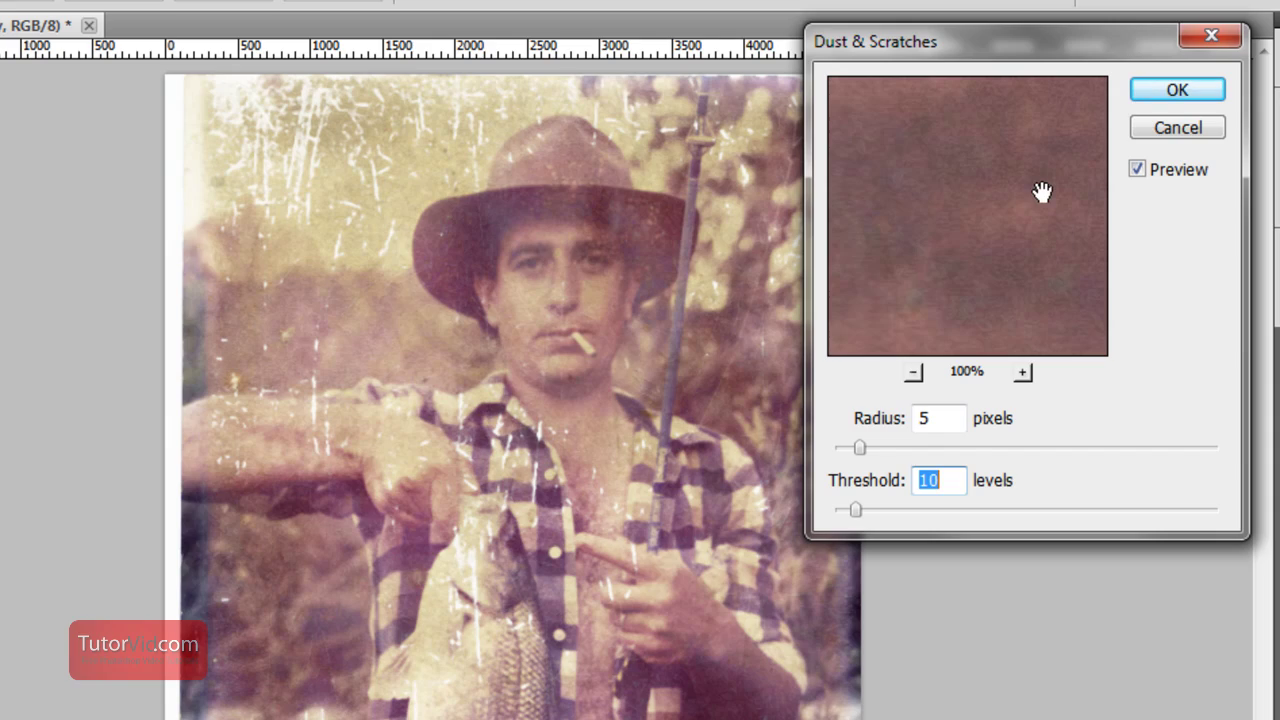
pyautogui.hotkey('ctrl', 'alt', '0')
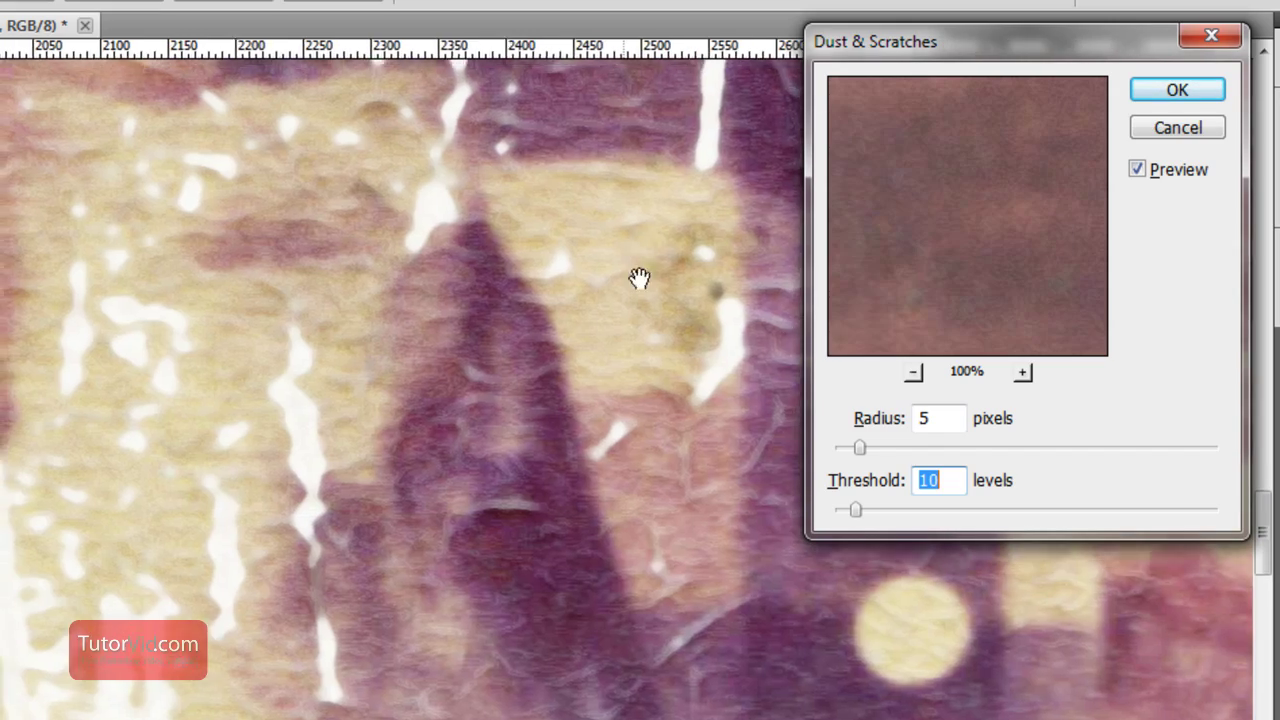
pyautogui.moveTo(642, 340); pyautogui.dragTo(582, 690)
pyautogui.moveTo(732, 143); pyautogui.dragTo(478, 508)
pyautogui.moveTo(588, 214); pyautogui.dragTo(490, 500)
pyautogui.moveTo(779, 529); pyautogui.dragTo(290, 468)
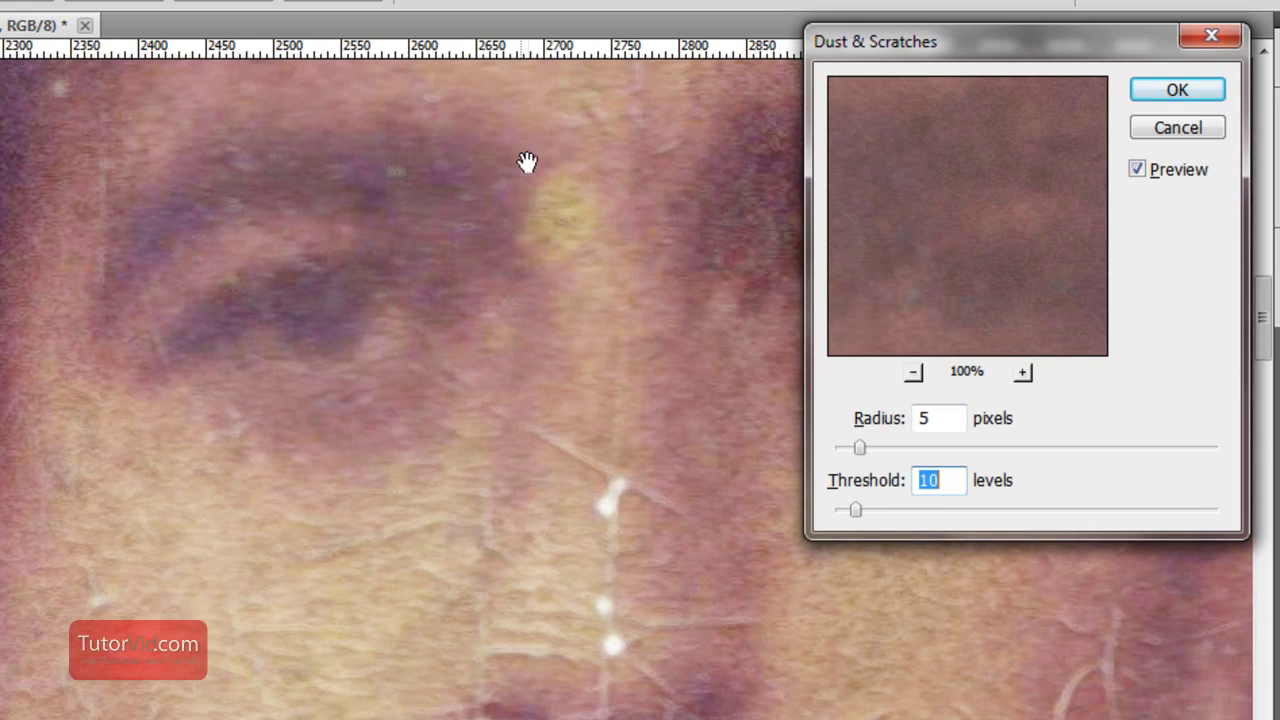
# Compare the eye area with and without the Dust & Scratches preview and apply the filter
pyautogui.click(1180, 176)
pyautogui.click(1180, 176)
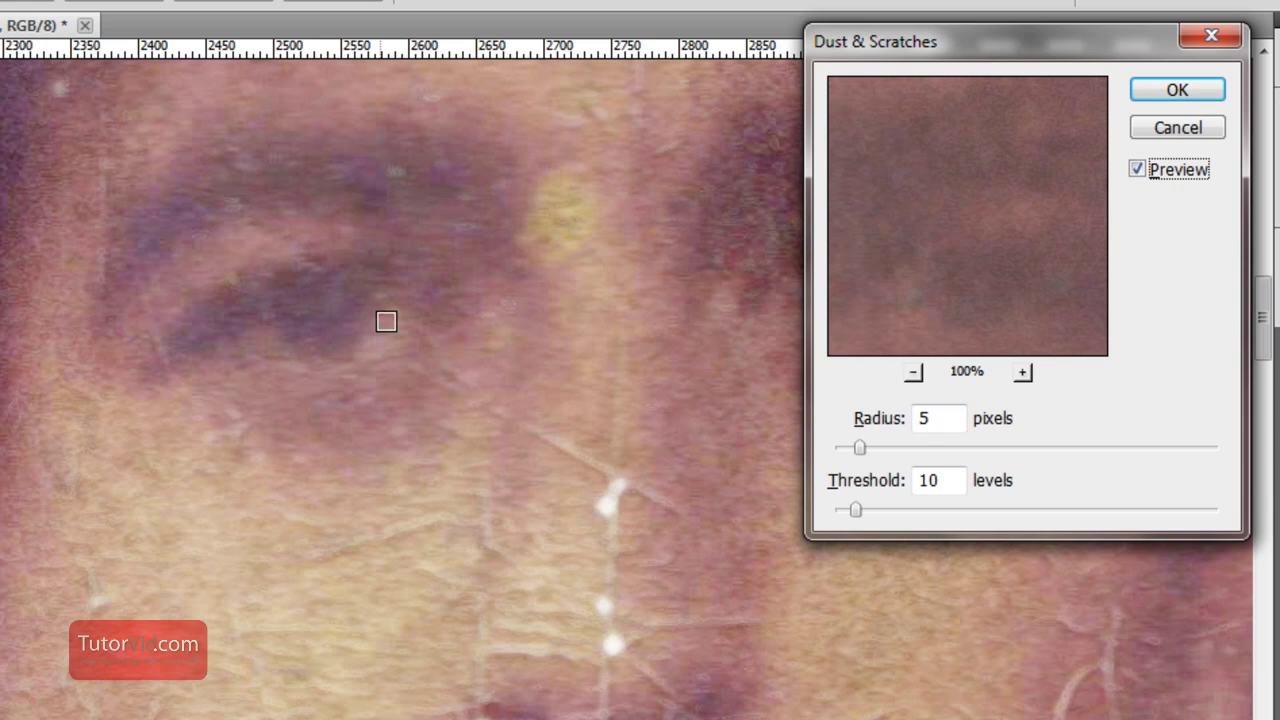
pyautogui.click(1182, 170)
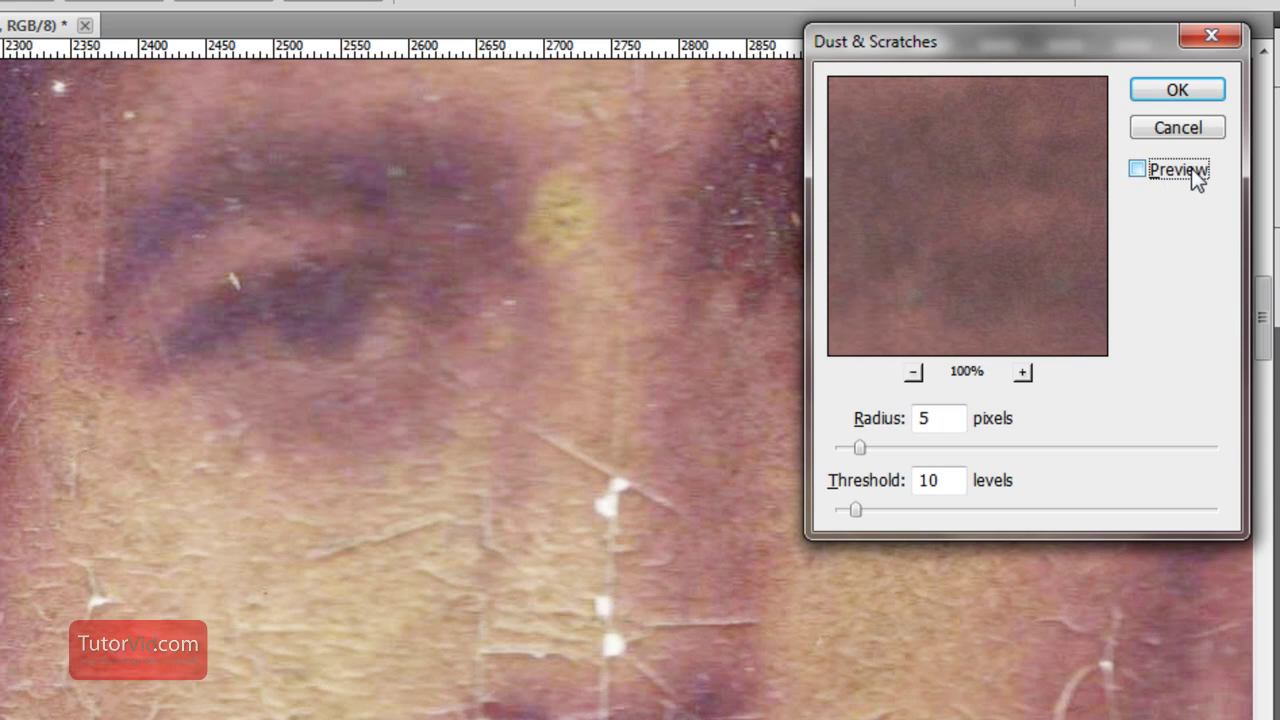
pyautogui.click(1190, 168)
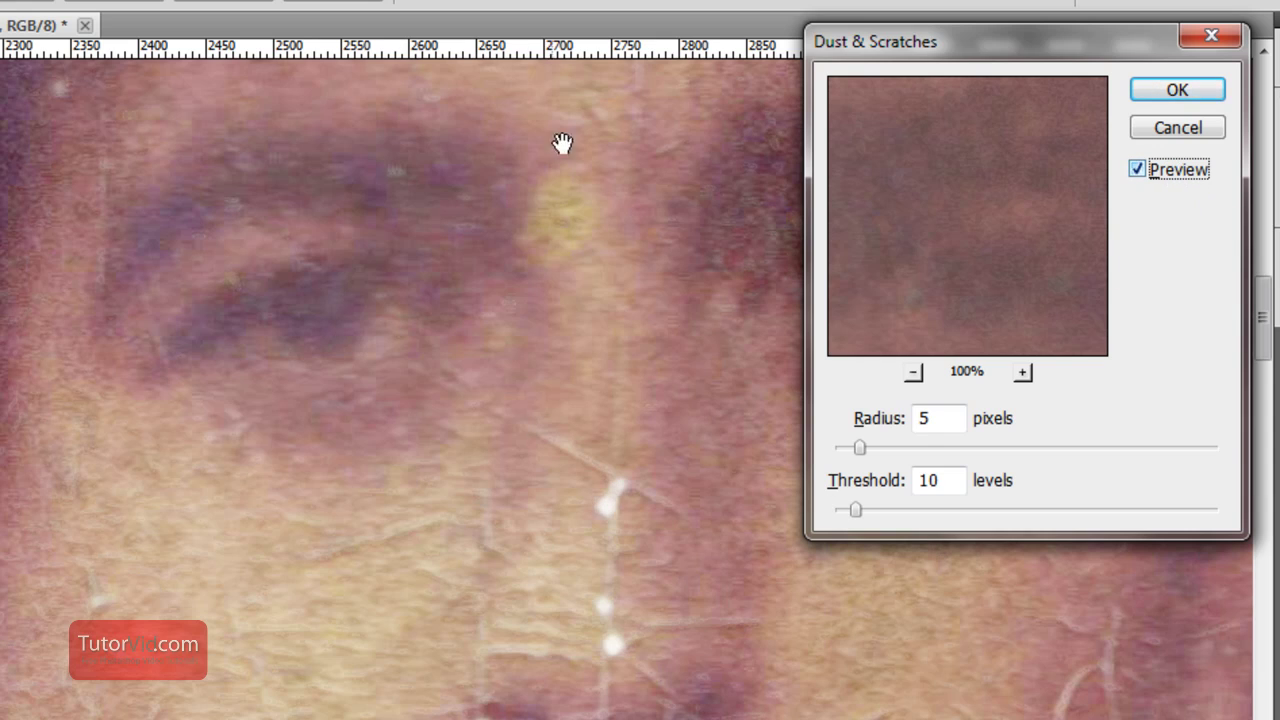
pyautogui.press('space')
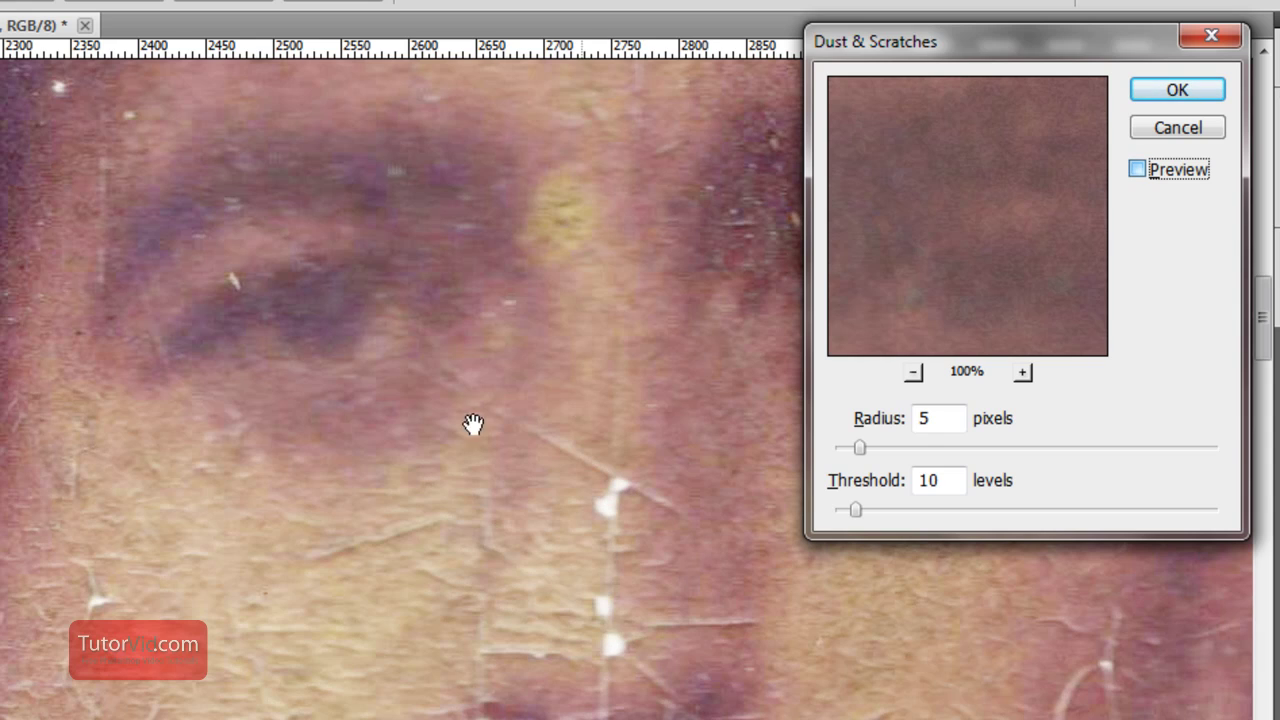
pyautogui.press('space')
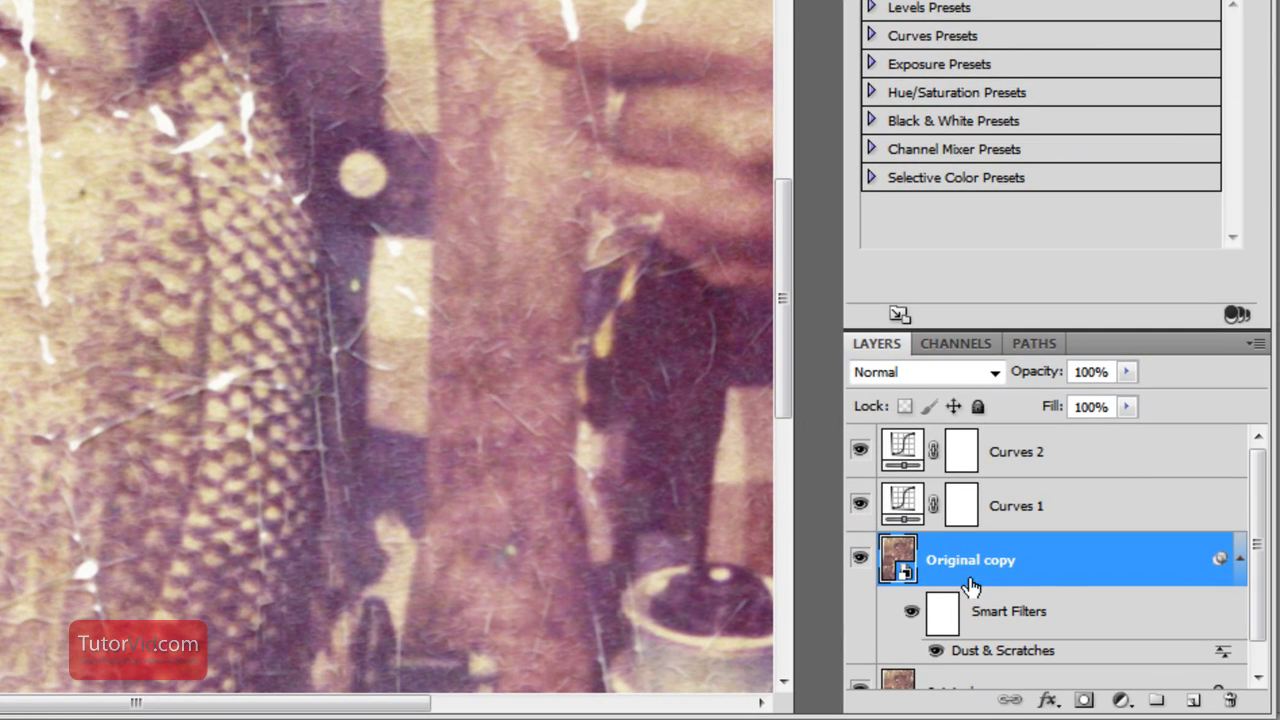
# Duplicate the filtered Original copy layer and rasterize the duplicate
pyautogui.hotkey('ctrl', 'j')
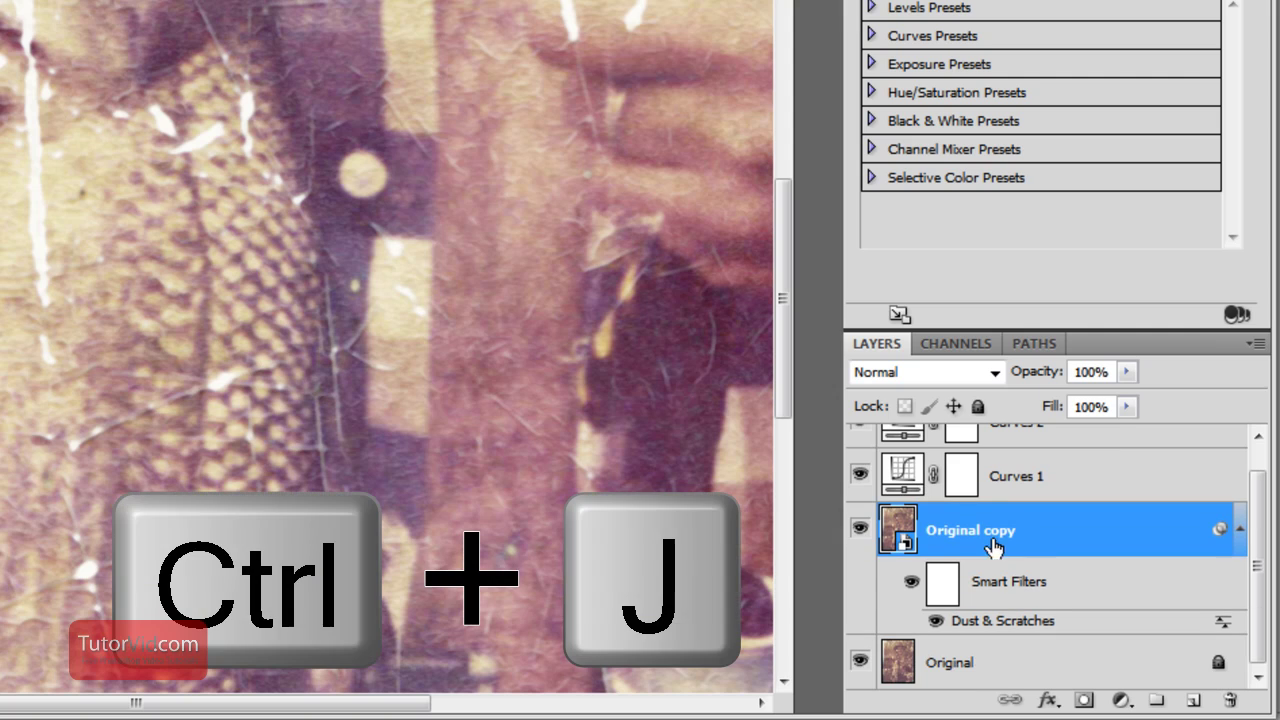
pyautogui.hotkey('ctrl', 'j')
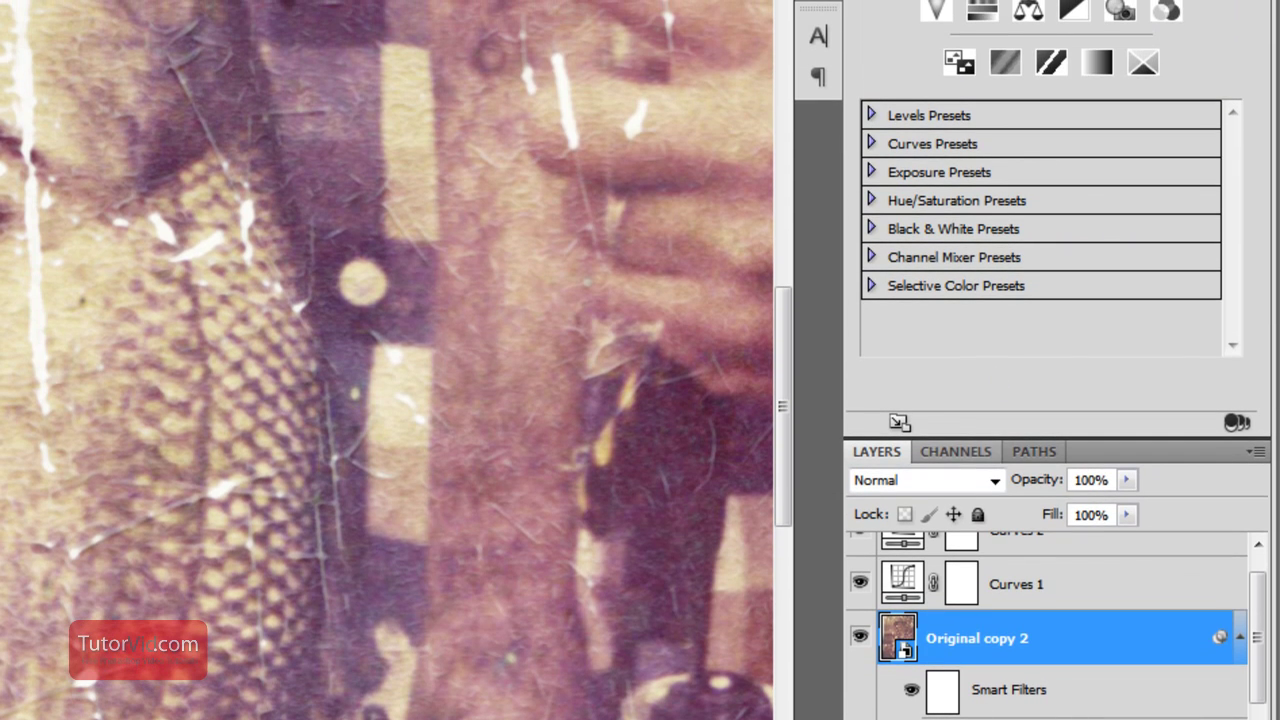
pyautogui.rightClick(1105, 641)
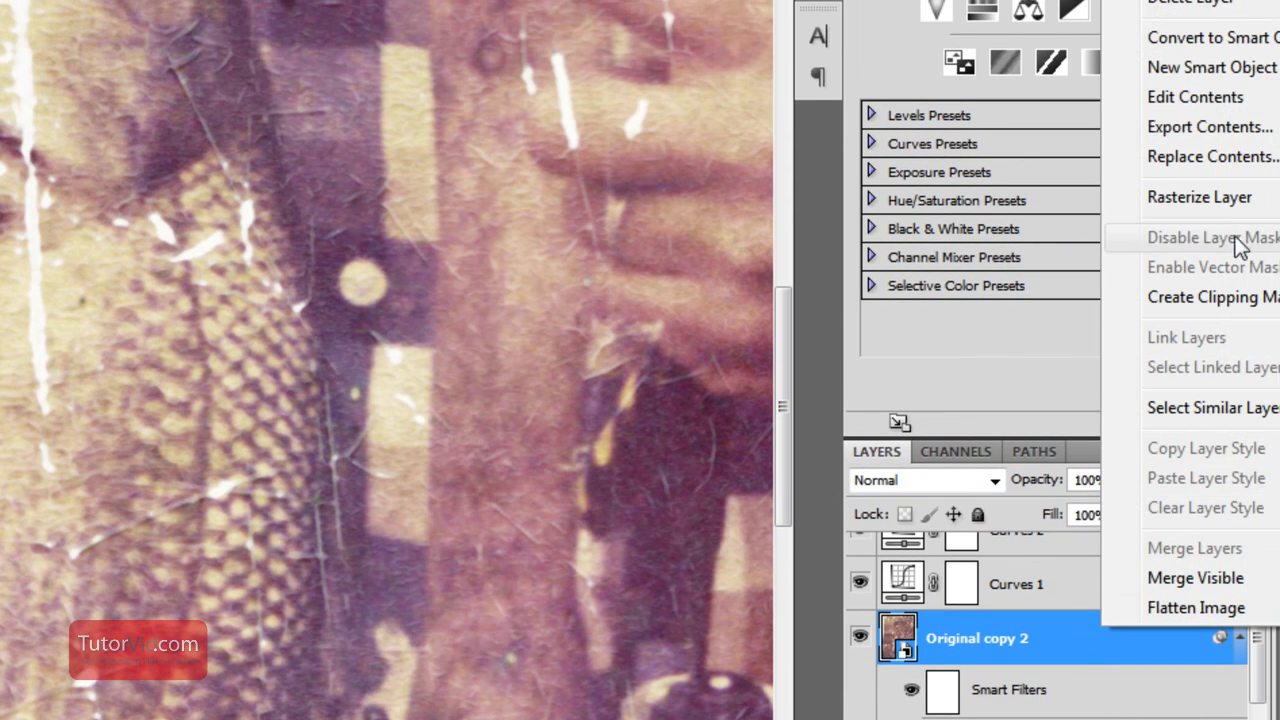
pyautogui.click(1234, 200)
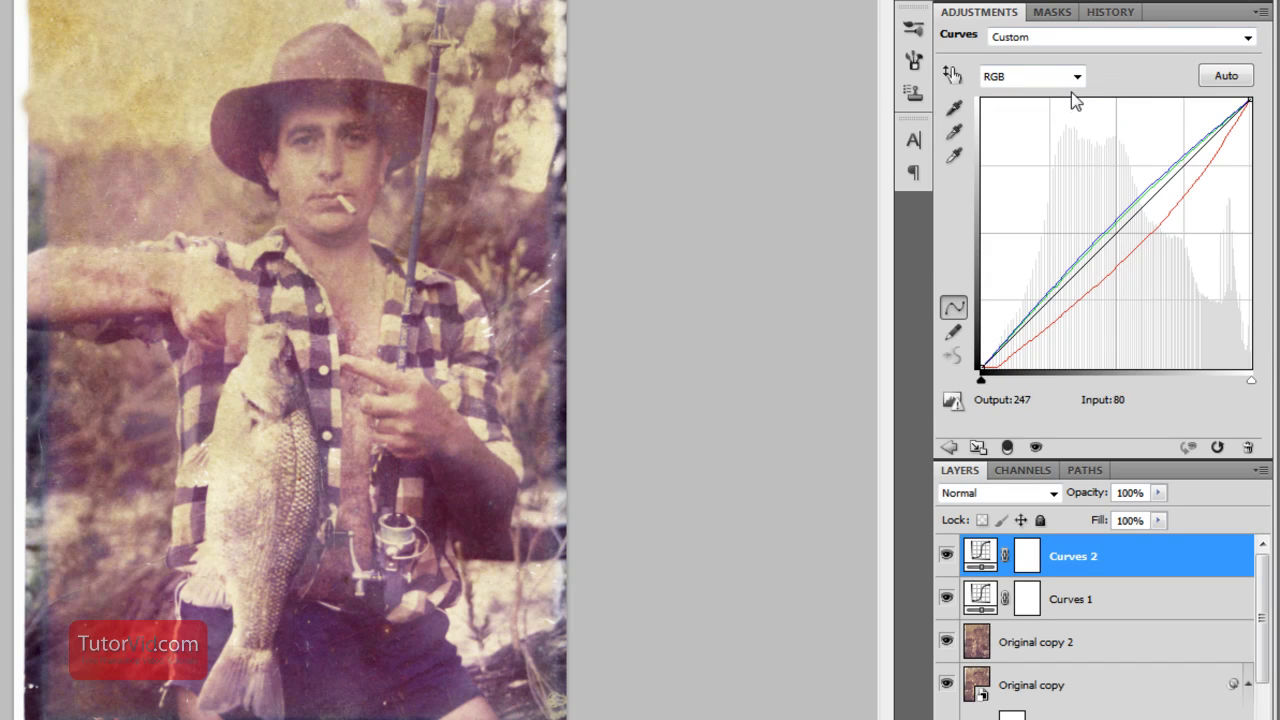
# Raise the Blue channel curve of the Curves 2 layer further in the midtones and highlights
pyautogui.click(1075, 77)
pyautogui.click(1052, 150)
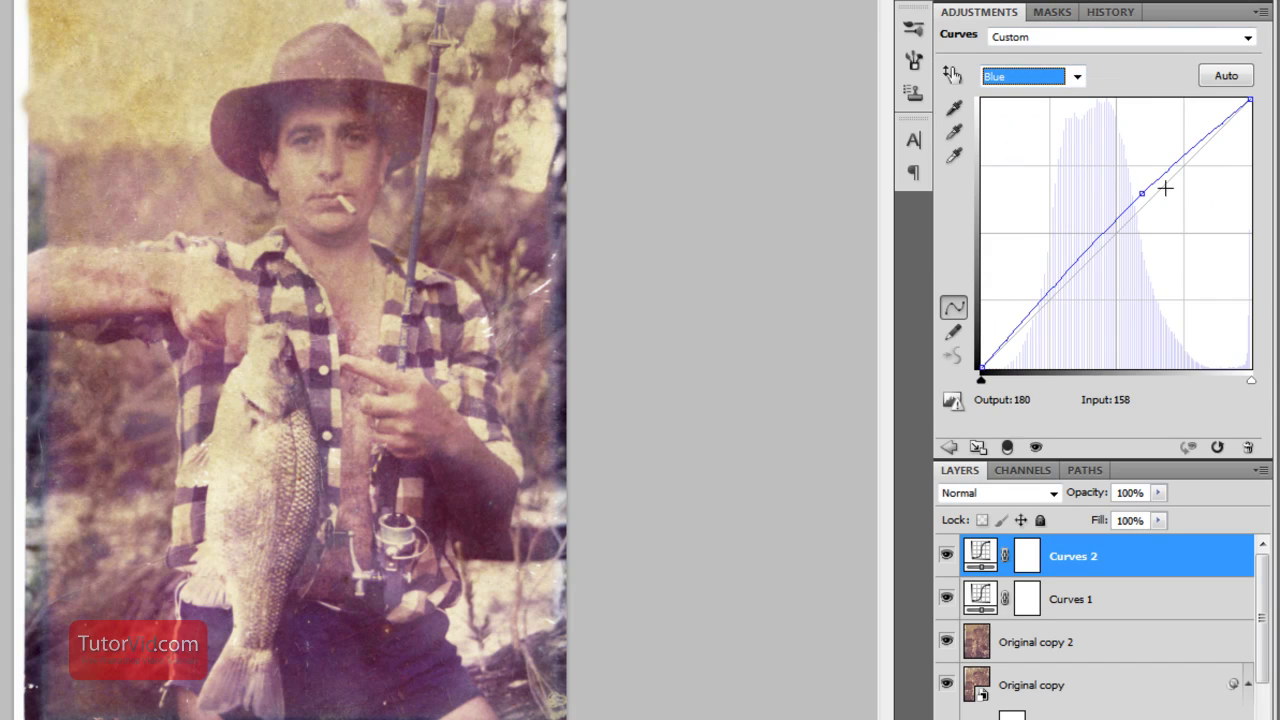
pyautogui.moveTo(1137, 192)
pyautogui.mouseDown()
pyautogui.moveTo(1136, 180)
pyautogui.moveTo(1127, 190)
pyautogui.mouseUp()
pyautogui.moveTo(1191, 138); pyautogui.dragTo(1194, 134)
# Reshape the Red channel curve of the Curves 2 layer by moving its midtone point toward the highlights
pyautogui.click(1077, 77)
pyautogui.click(1062, 115)
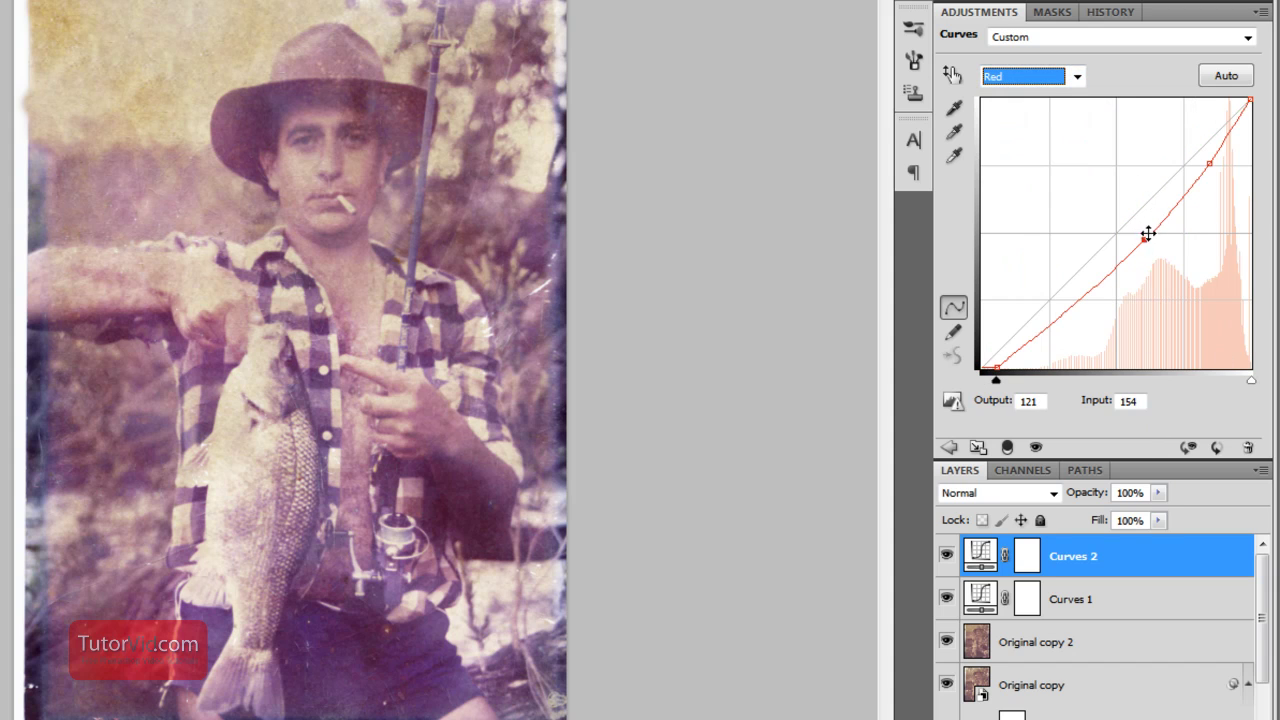
pyautogui.moveTo(1146, 234); pyautogui.dragTo(1200, 194)
# Place the shadow point of the Curves 1 layer's RGB curve at input 88, output 66
pyautogui.click(1092, 600)
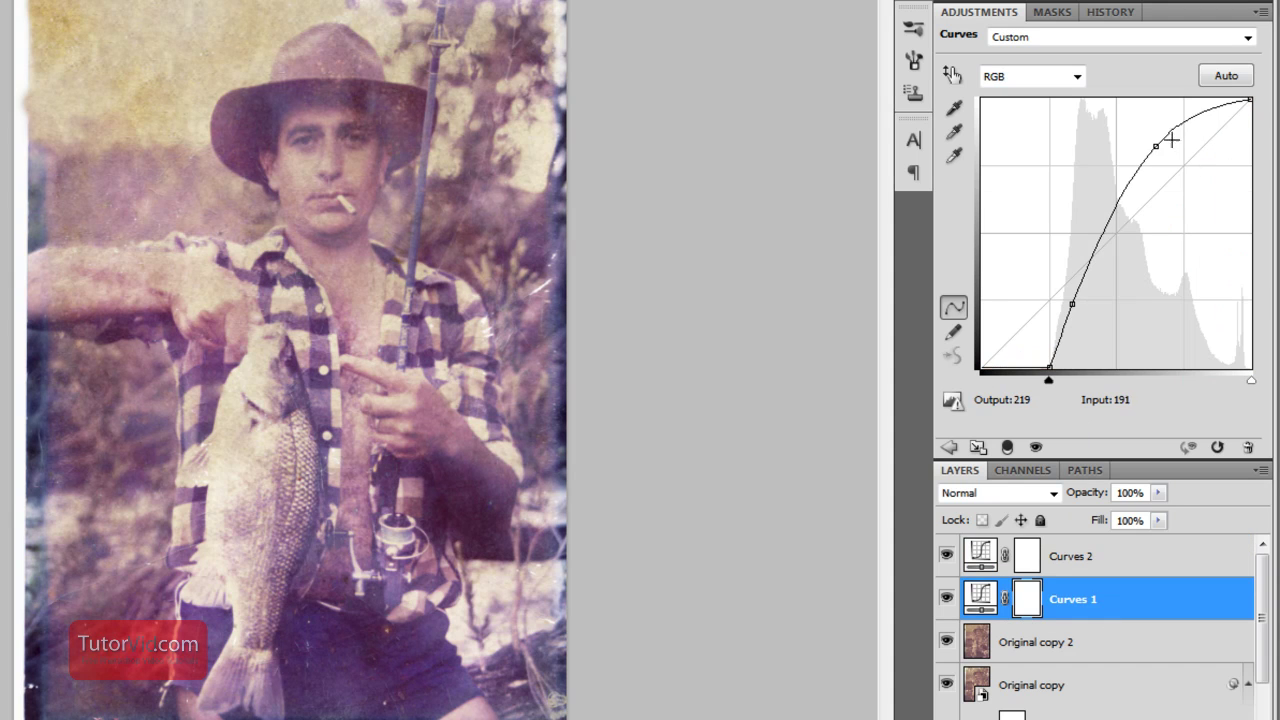
pyautogui.click(1075, 298)
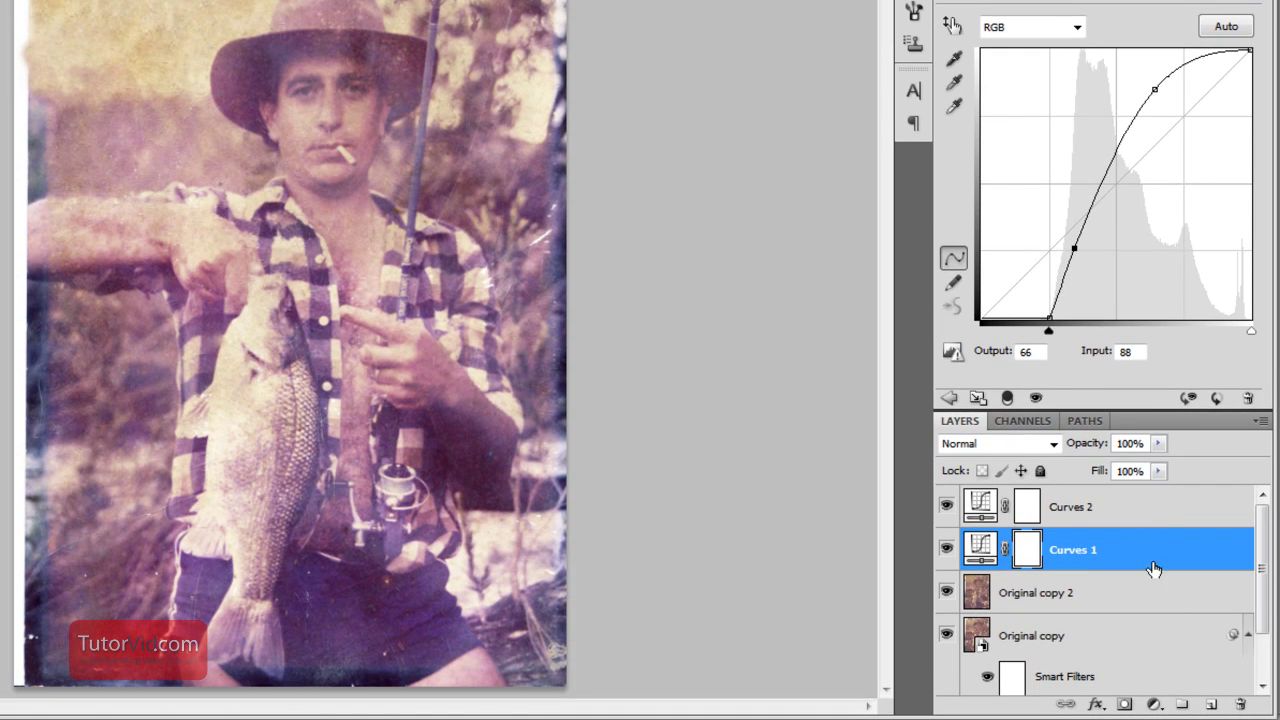
# Add a Hue/Saturation adjustment layer above Curves 2 and set its saturation to -35
pyautogui.click(1155, 512)
pyautogui.click(1154, 704)
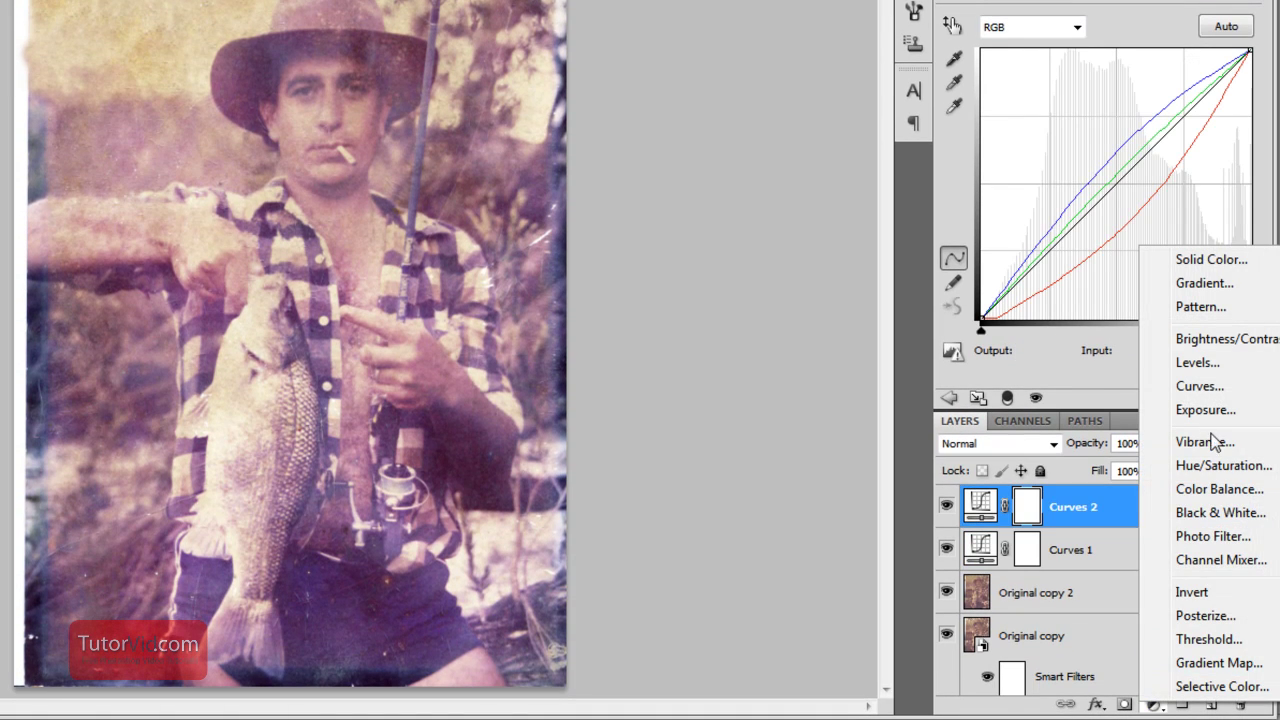
pyautogui.click(1224, 466)
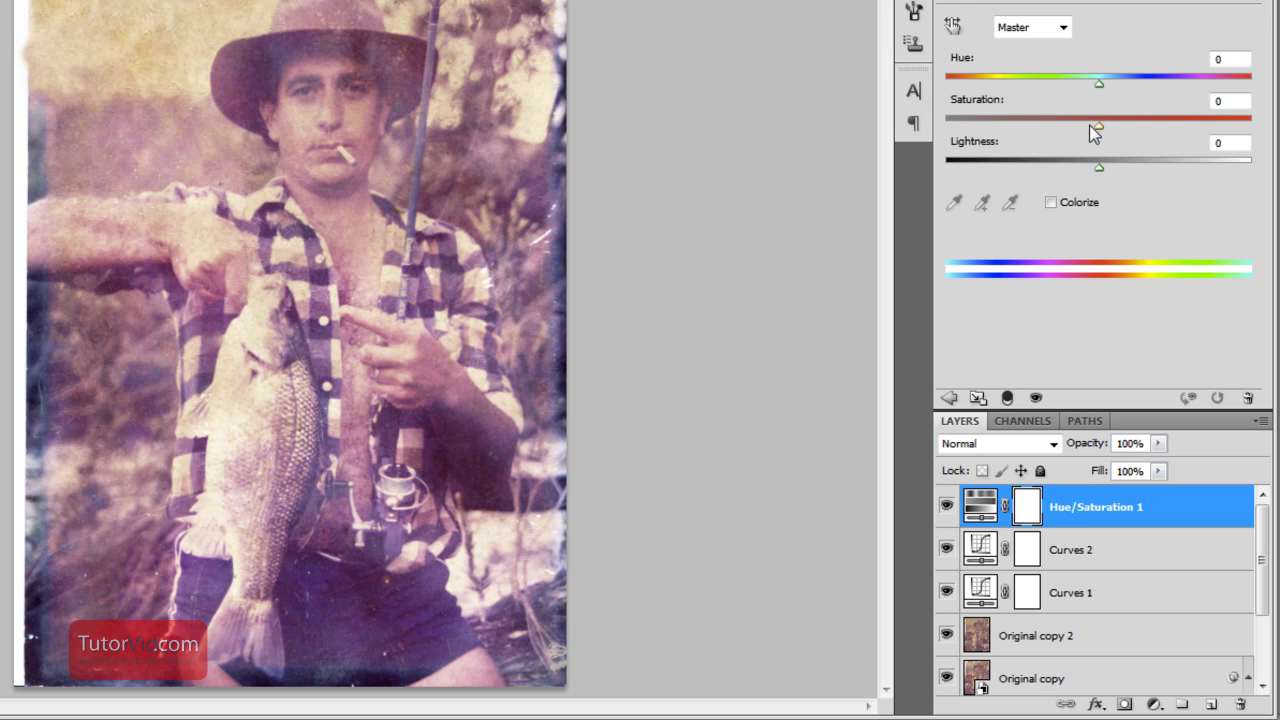
pyautogui.moveTo(1096, 127); pyautogui.dragTo(1085, 127)
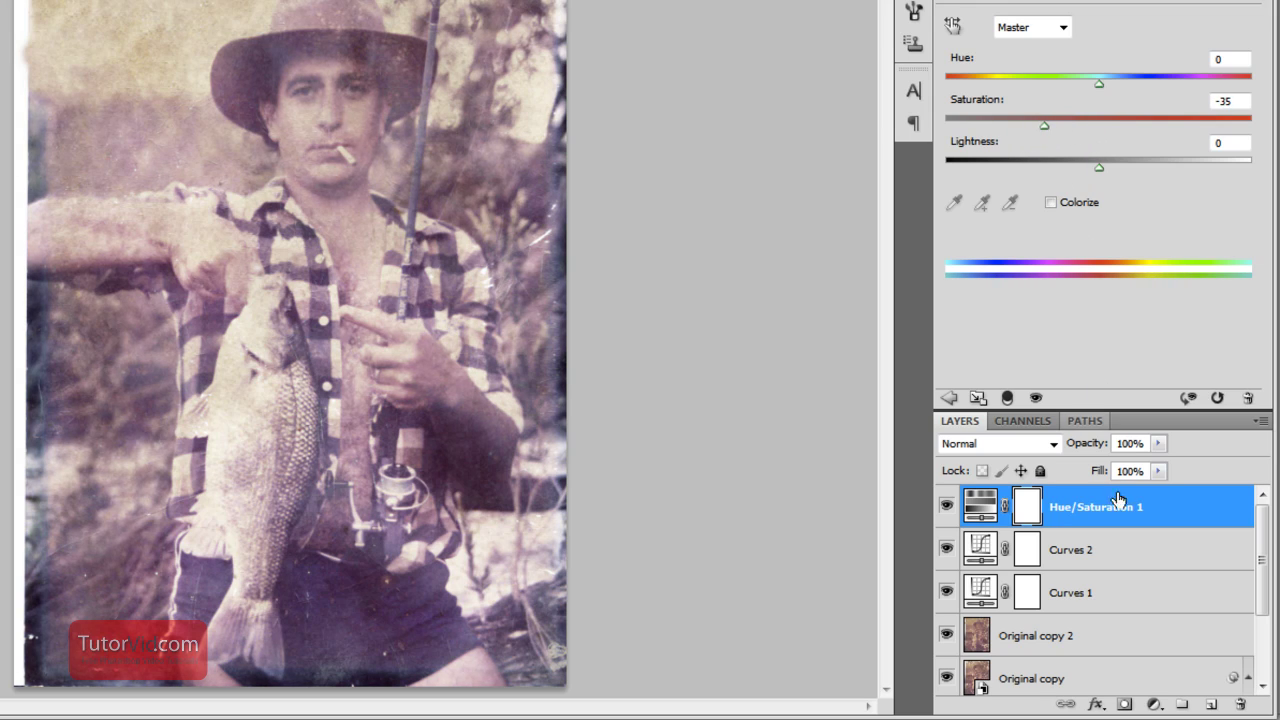
# Move the Curves 1 shadow point to input 95, output 75 and shift its highlight point to a slightly lower input
pyautogui.click(1111, 591)
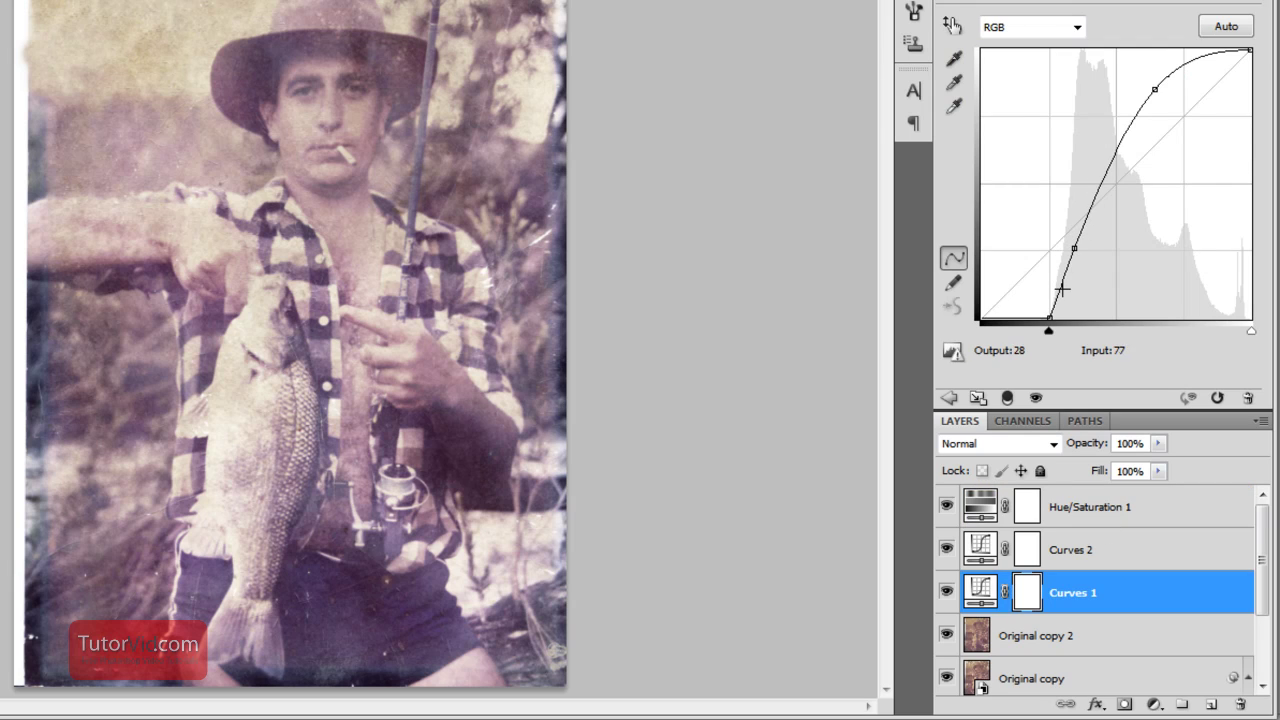
pyautogui.moveTo(1061, 291); pyautogui.dragTo(1058, 290)
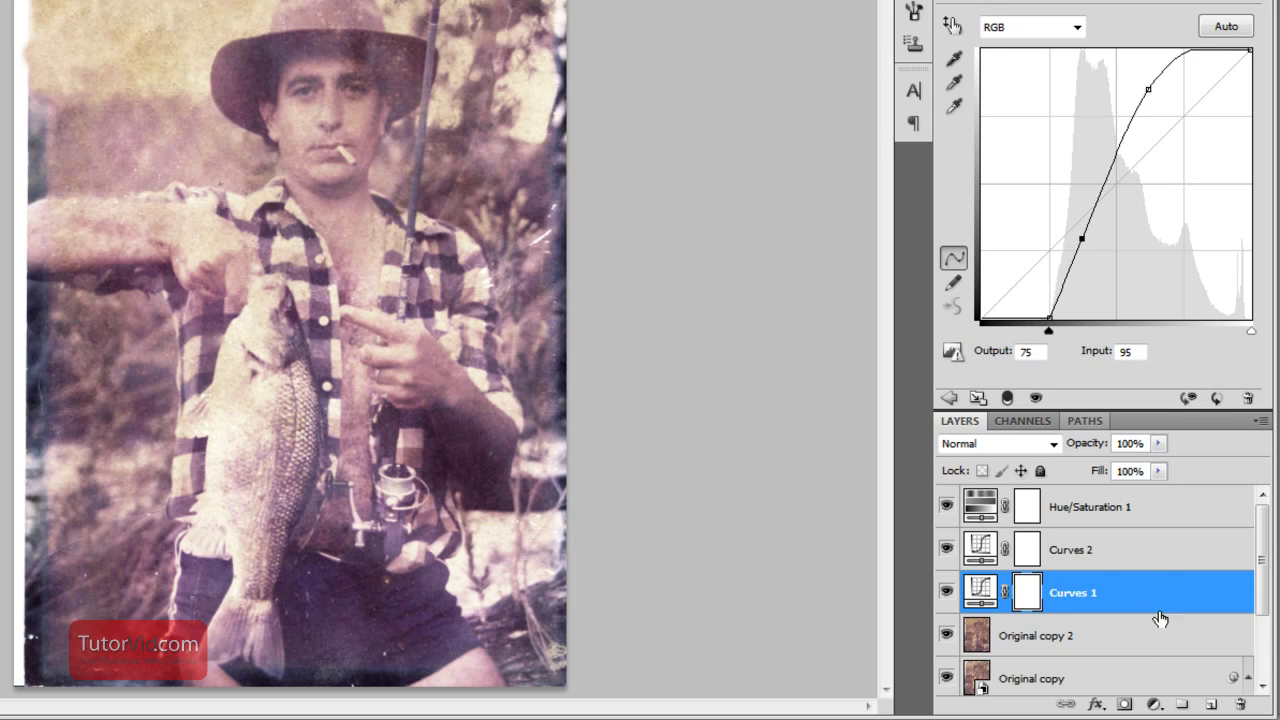
# Add another Curves layer above Curves 1 with a slight S-curve, a raised black input and a highlight point at input 170, output 181
pyautogui.click(1155, 705)
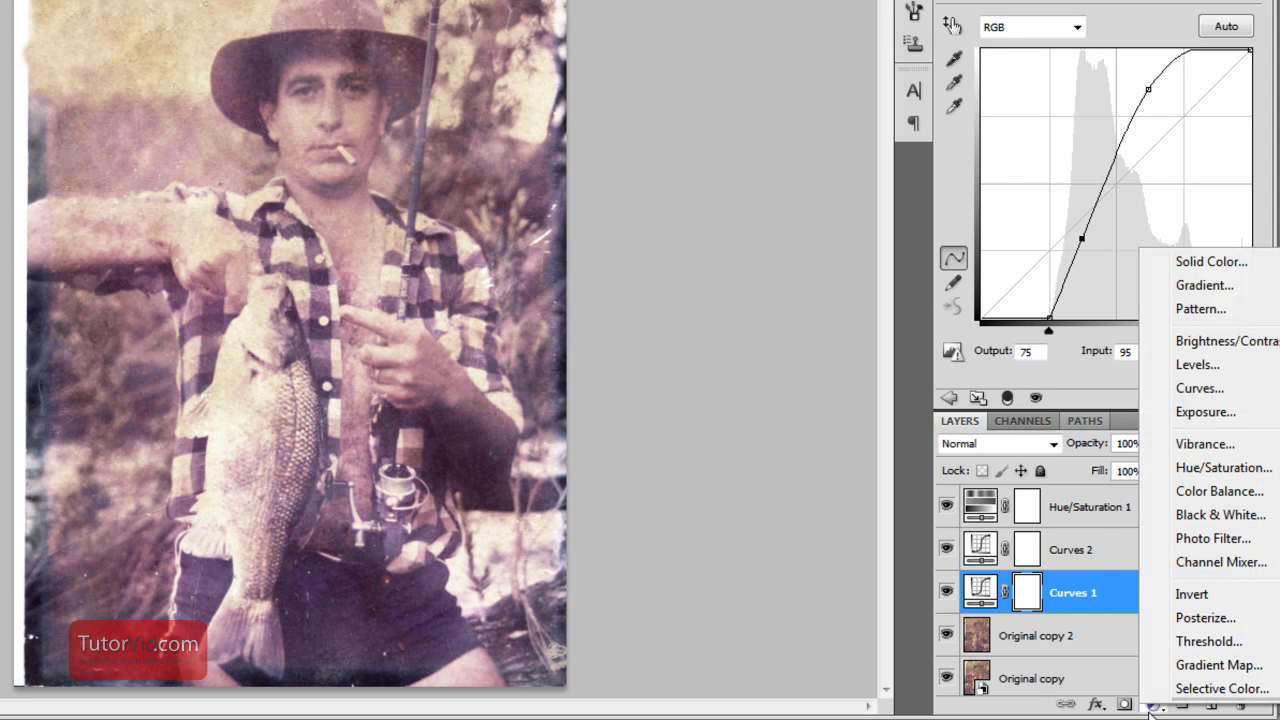
pyautogui.click(1227, 391)
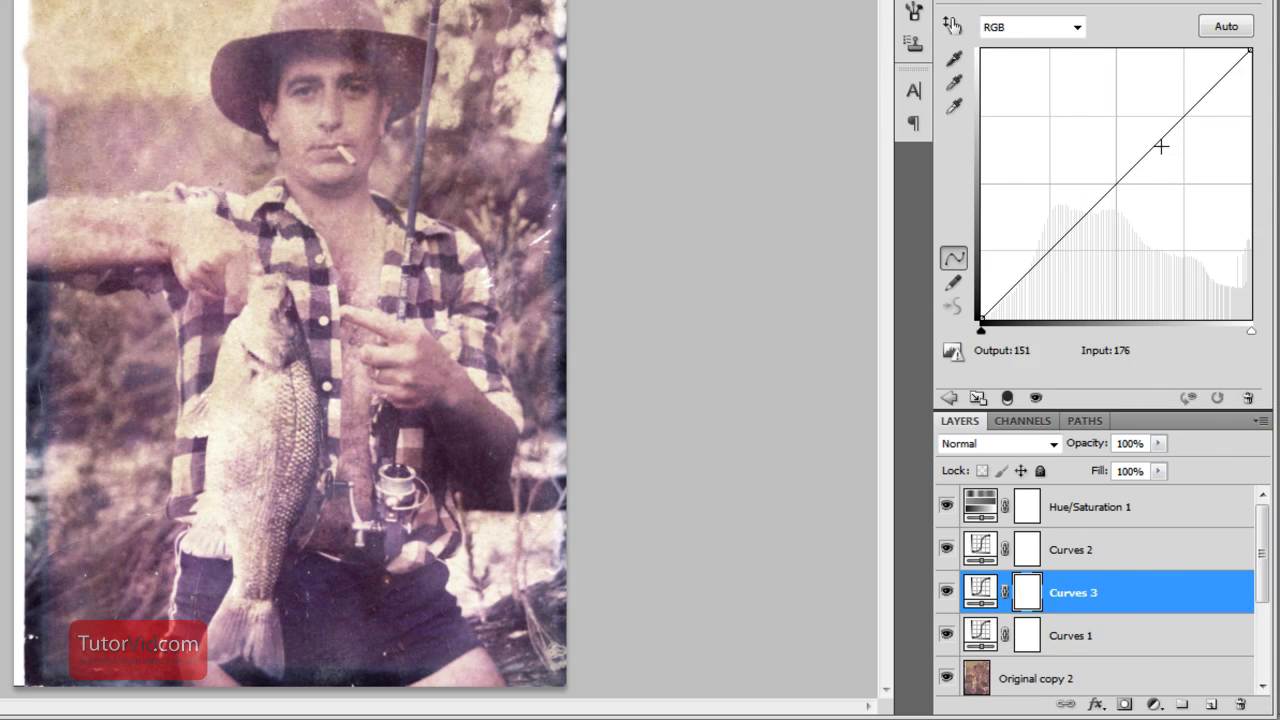
pyautogui.moveTo(1151, 137); pyautogui.dragTo(1150, 122)
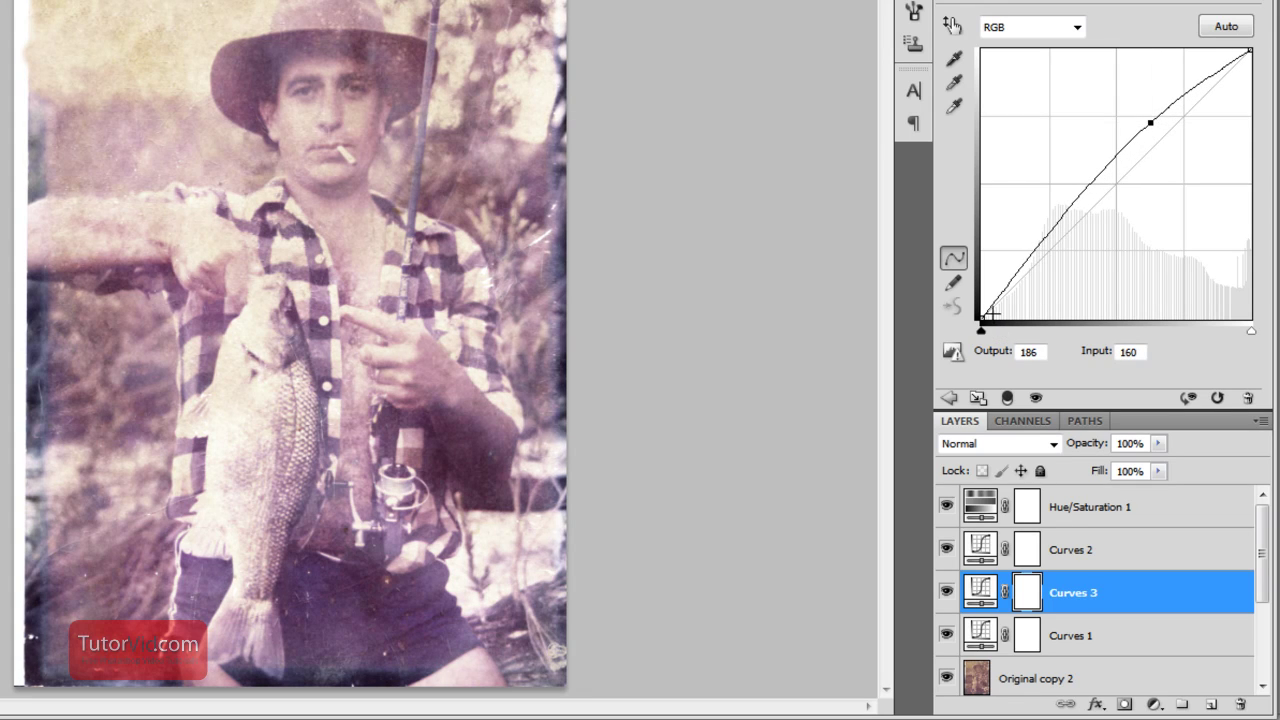
pyautogui.moveTo(983, 328); pyautogui.dragTo(992, 329)
pyautogui.moveTo(1055, 231); pyautogui.dragTo(1067, 238)
pyautogui.moveTo(1151, 123); pyautogui.dragTo(1160, 128)
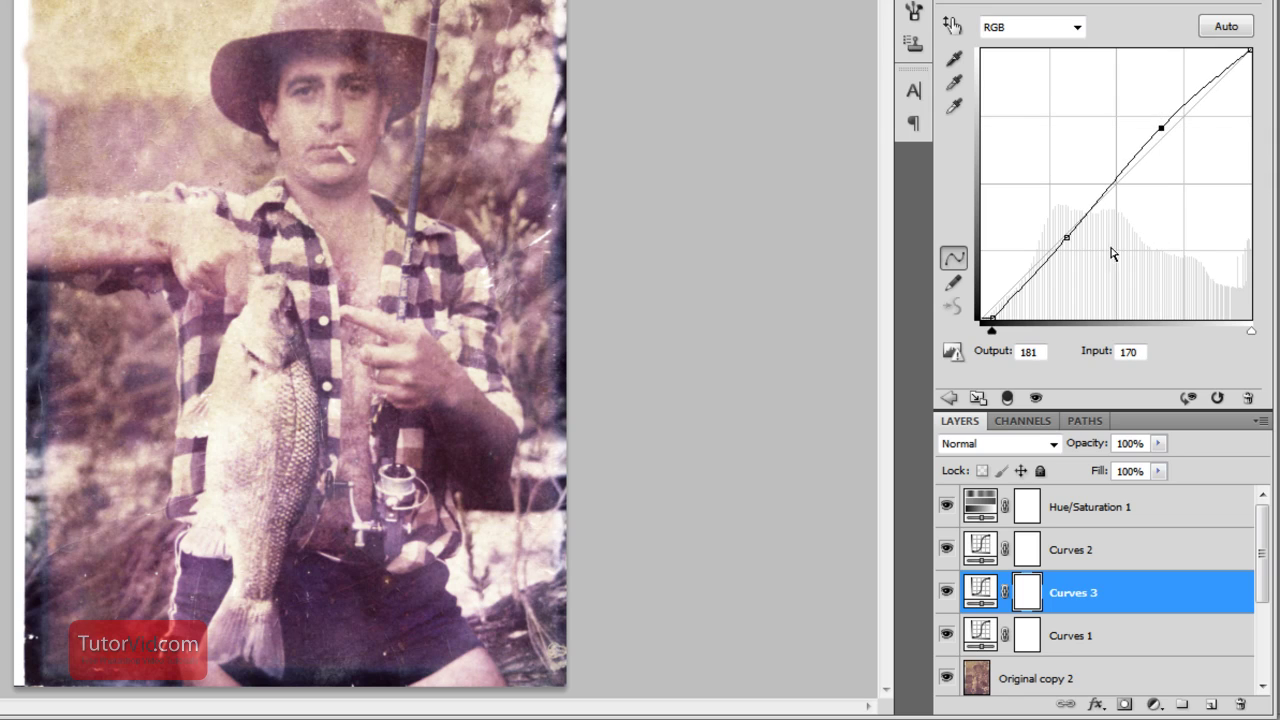
# Crop the photo just inside its worn, uneven borders and apply the crop
pyautogui.click(23, 166)
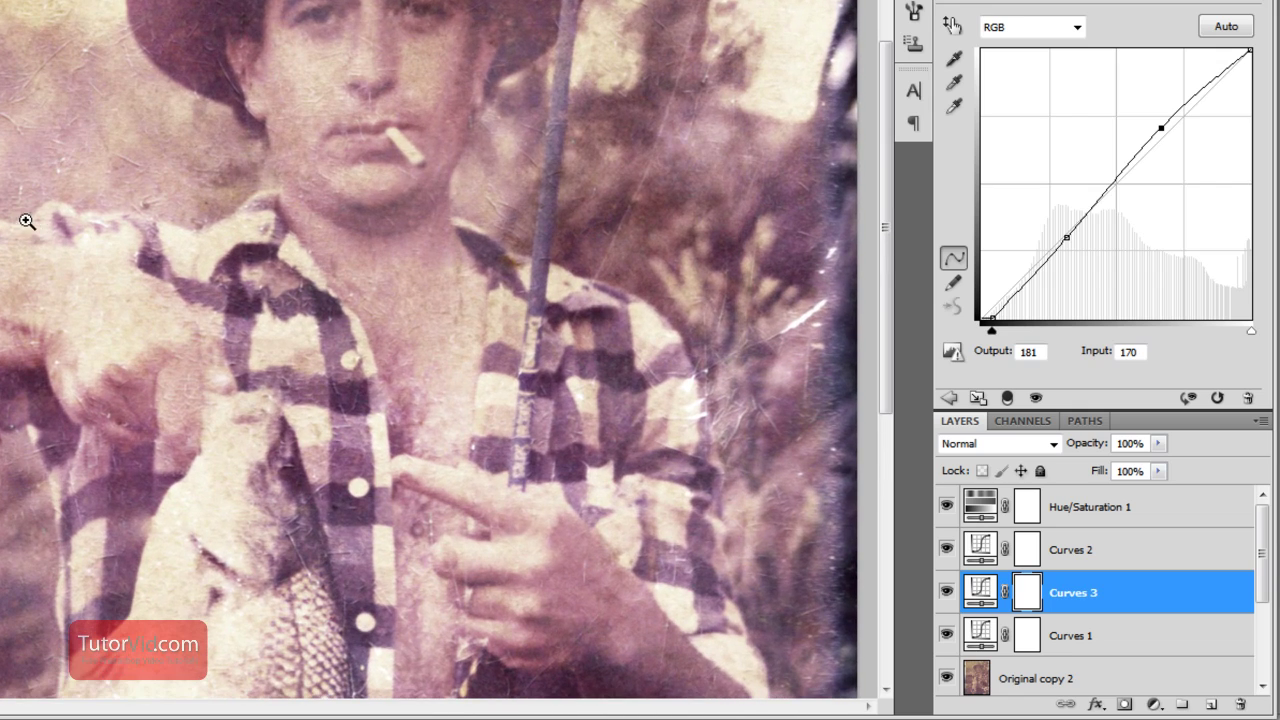
pyautogui.keyDown('alt'); pyautogui.click(10, 262); pyautogui.keyUp('alt')
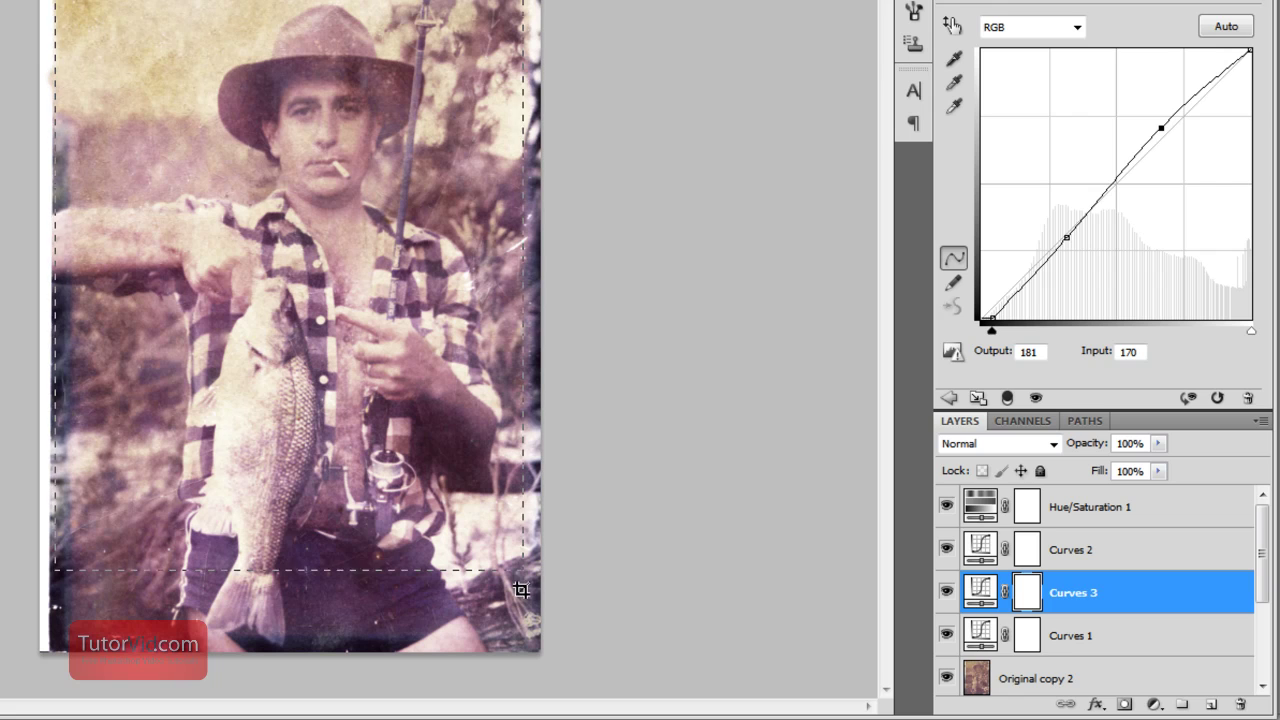
pyautogui.moveTo(521, 615)
pyautogui.mouseDown()
pyautogui.moveTo(543, 671)
pyautogui.moveTo(527, 697)
pyautogui.mouseUp()
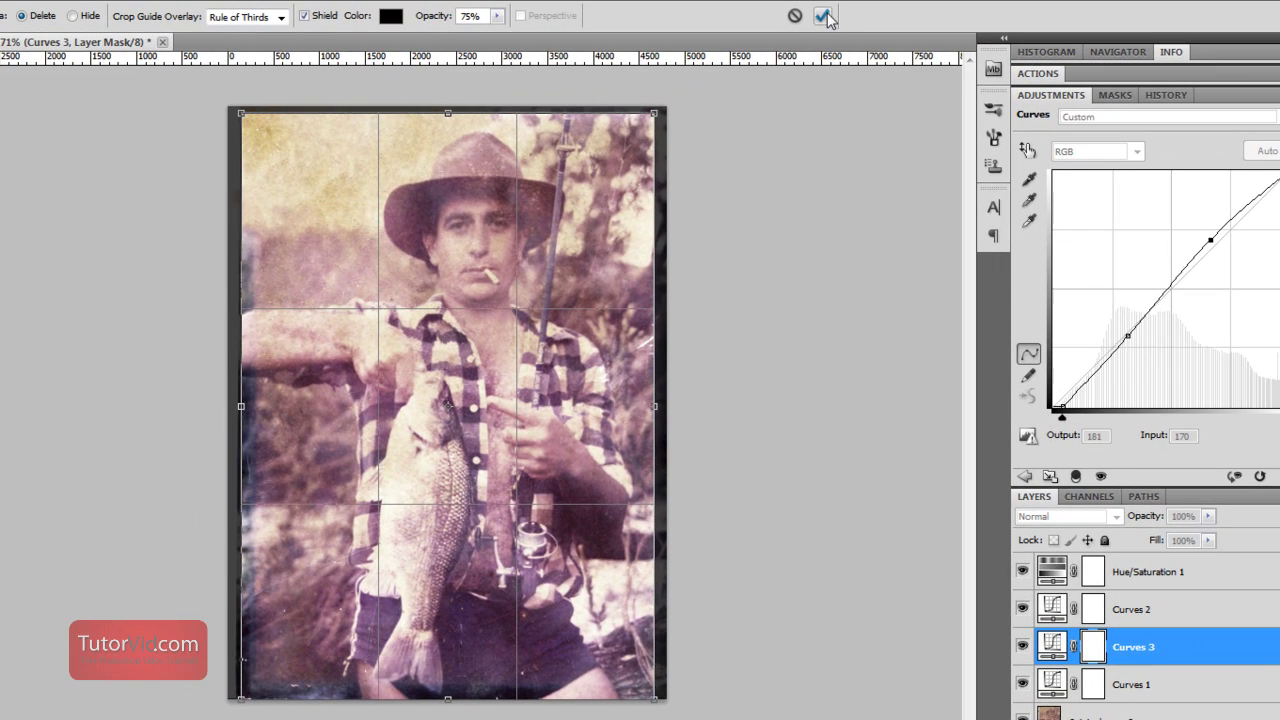
pyautogui.click(823, 16)
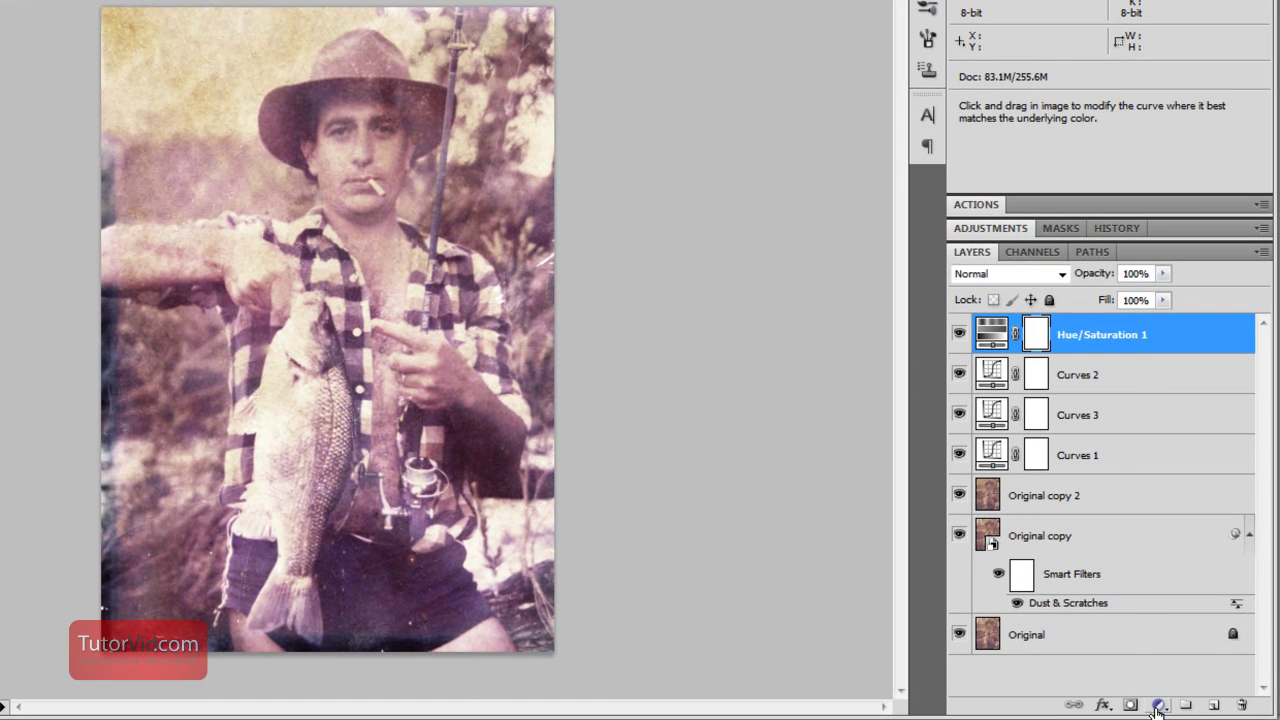
# Add a Curves layer above Hue/Saturation 1 and adjust its RGB curve from the sky to input 214, output 216
pyautogui.click(1157, 705)
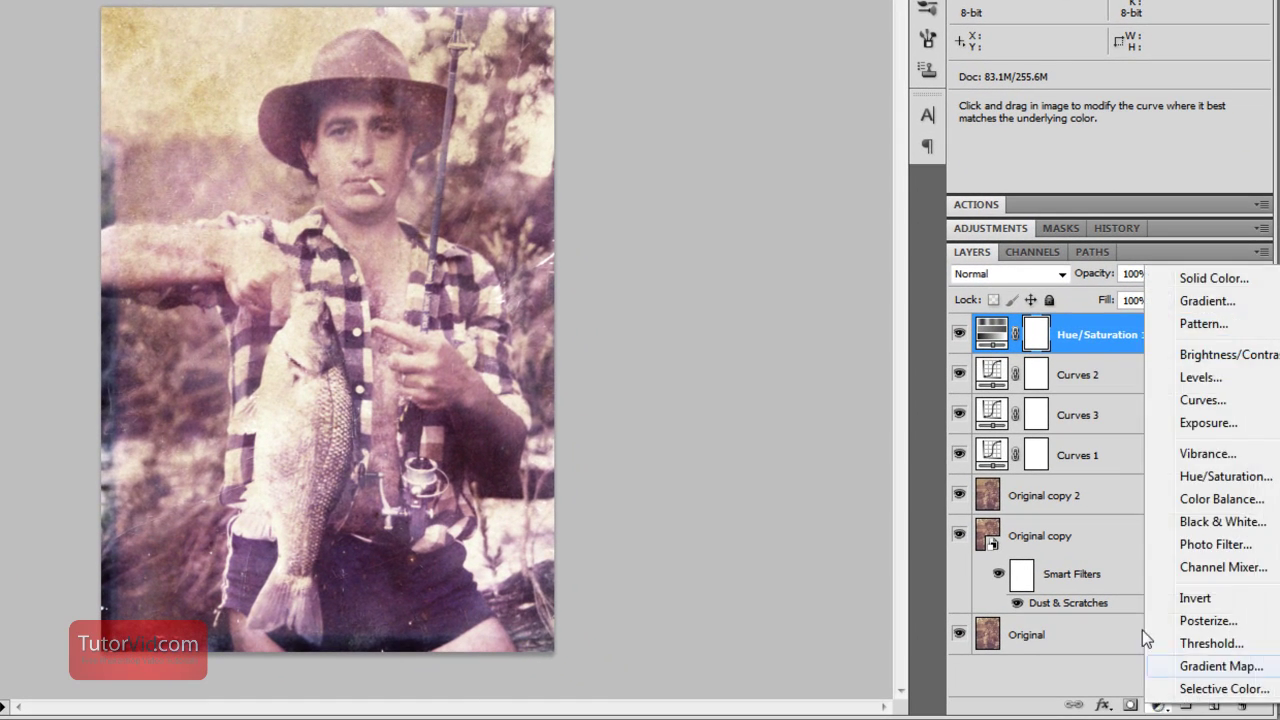
pyautogui.click(1203, 400)
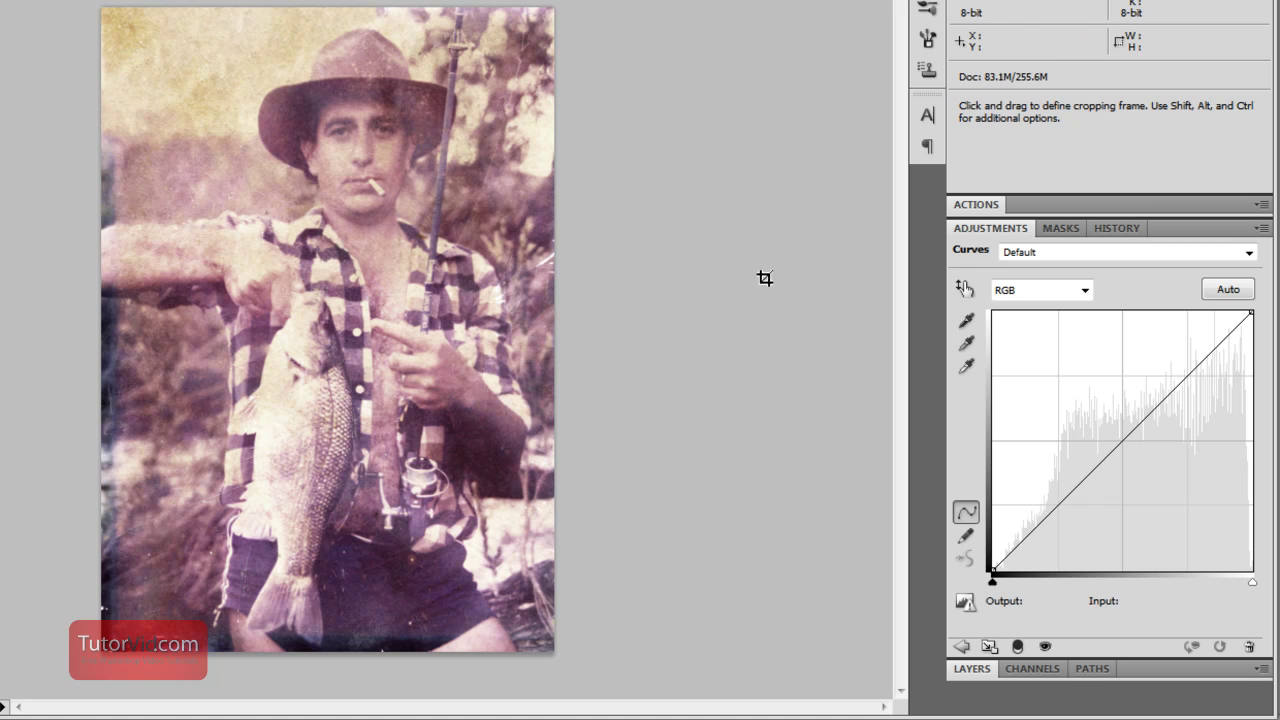
pyautogui.click(966, 289)
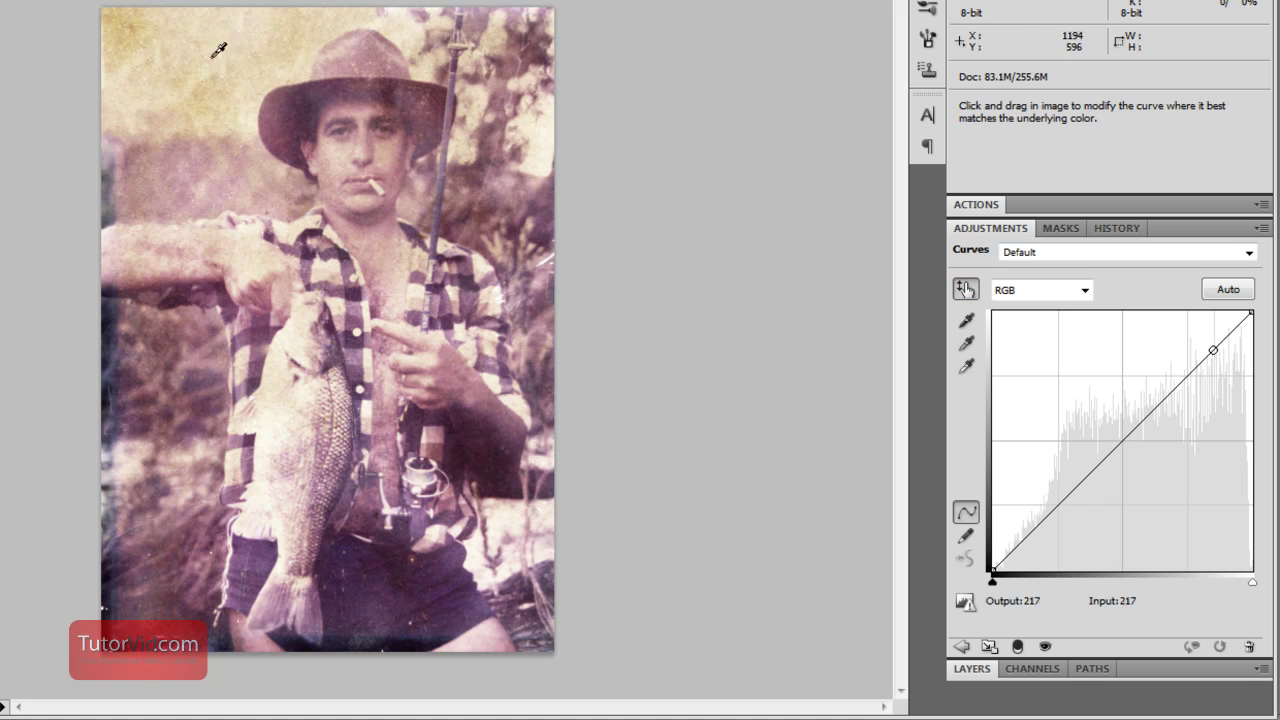
pyautogui.moveTo(175, 47); pyautogui.dragTo(181, 61)
# Raise the Blue channel of Curves 4 from the yellowed sky to input 163, output 181
pyautogui.click(1071, 293)
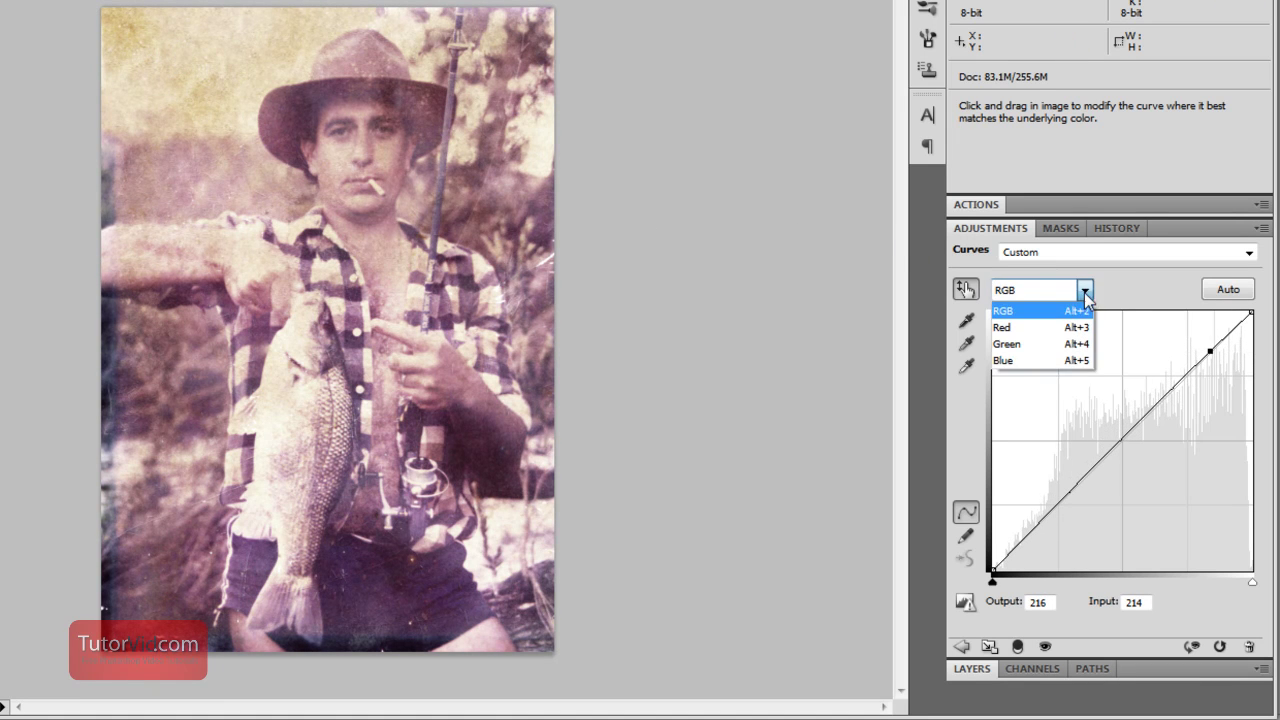
pyautogui.click(1045, 365)
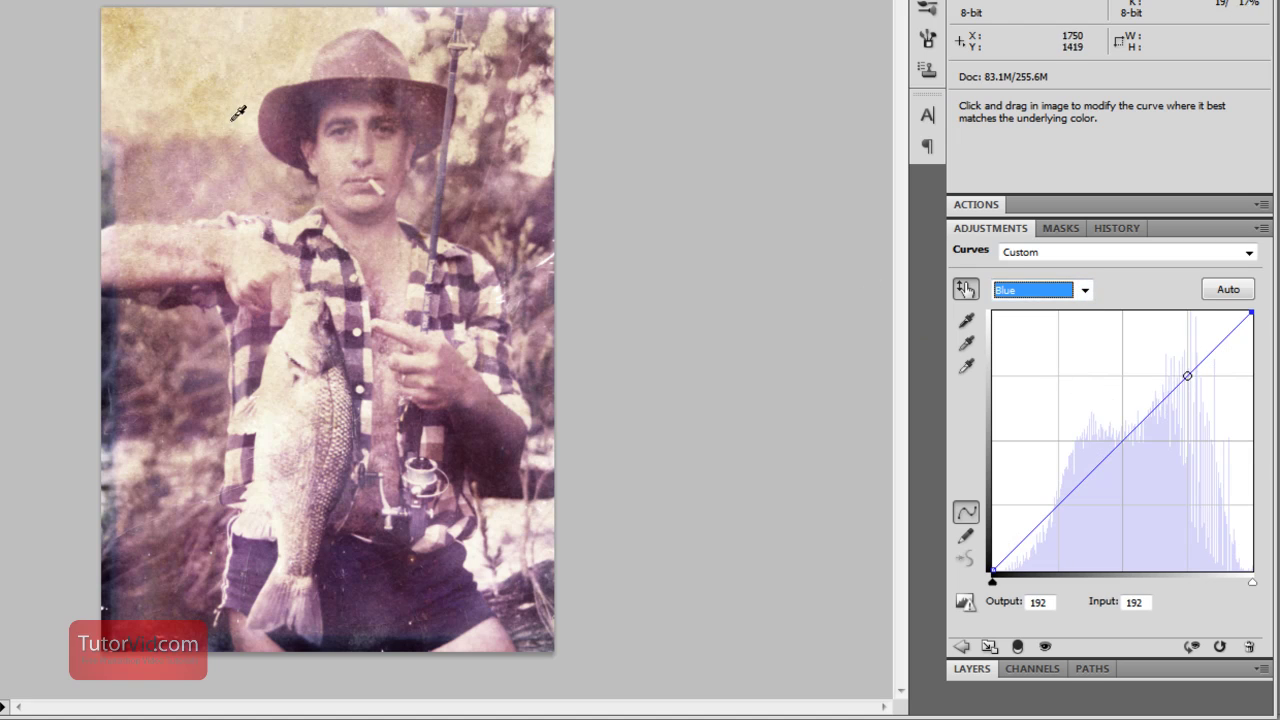
pyautogui.moveTo(209, 76); pyautogui.dragTo(217, 68)
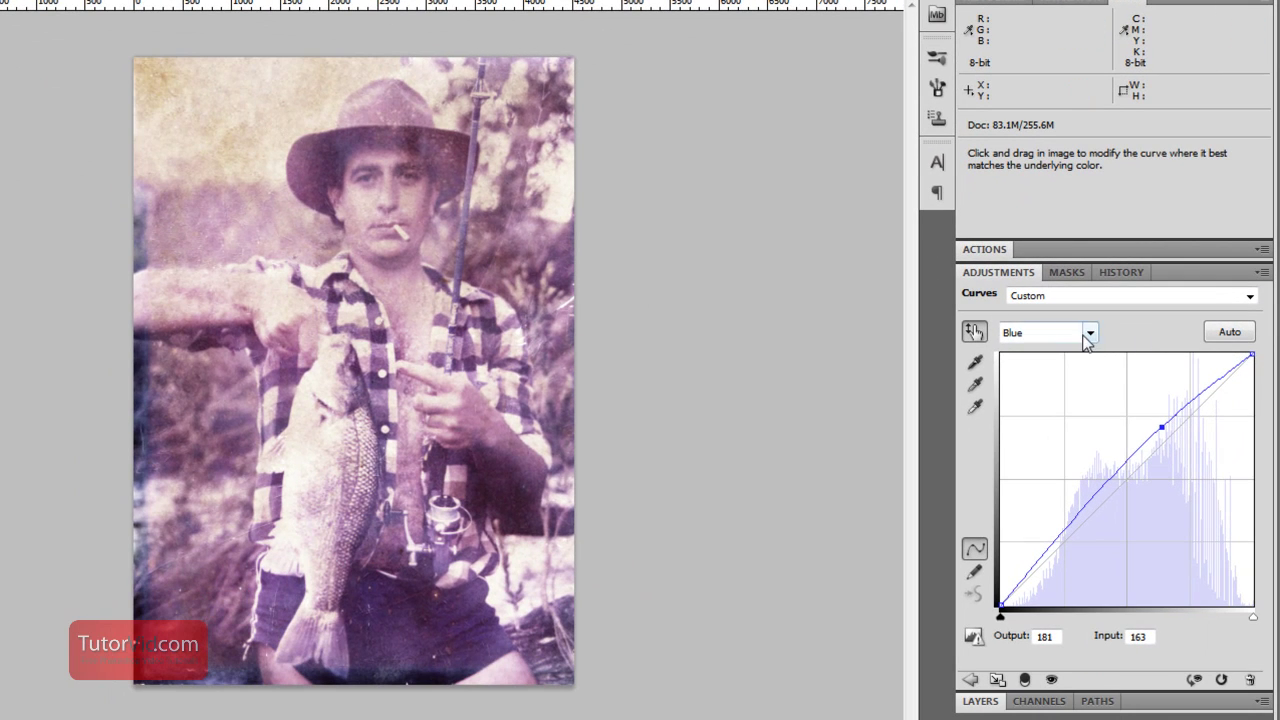
# Lower the Red channel curve of Curves 4 through the midtones and highlights by sampling the sky
pyautogui.click(1089, 334)
pyautogui.click(1081, 370)
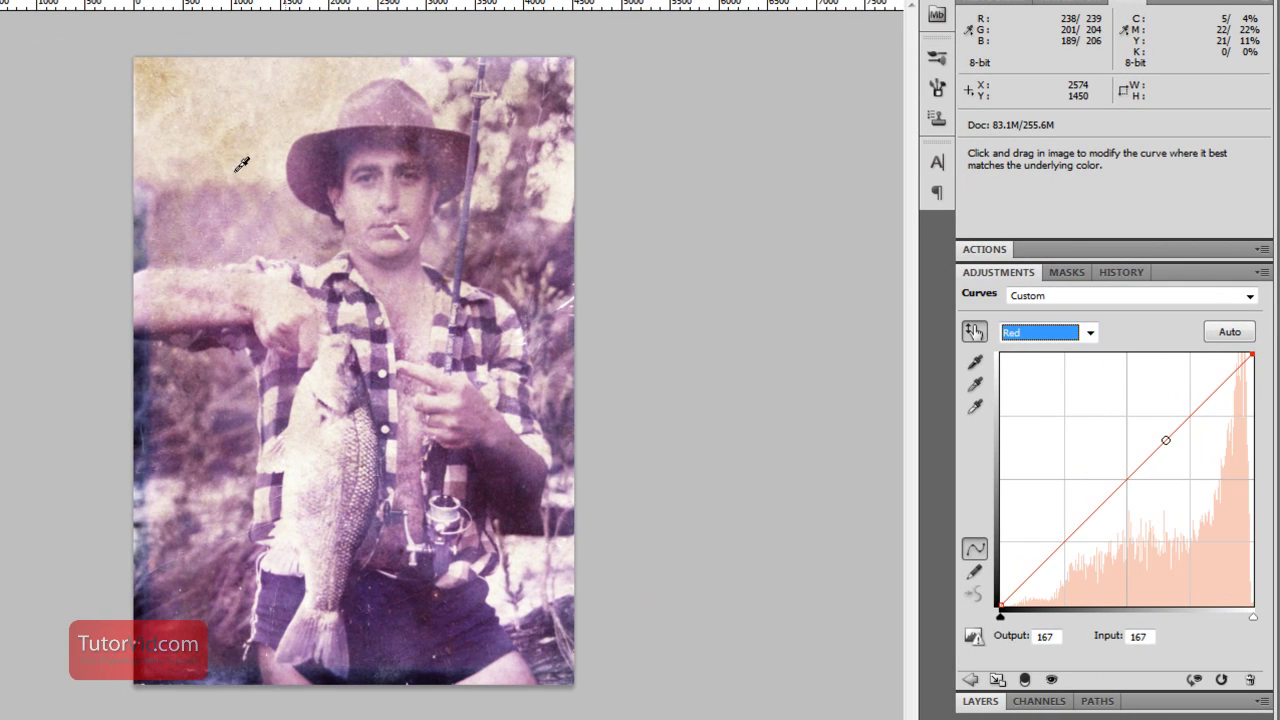
pyautogui.moveTo(220, 106); pyautogui.dragTo(222, 129)
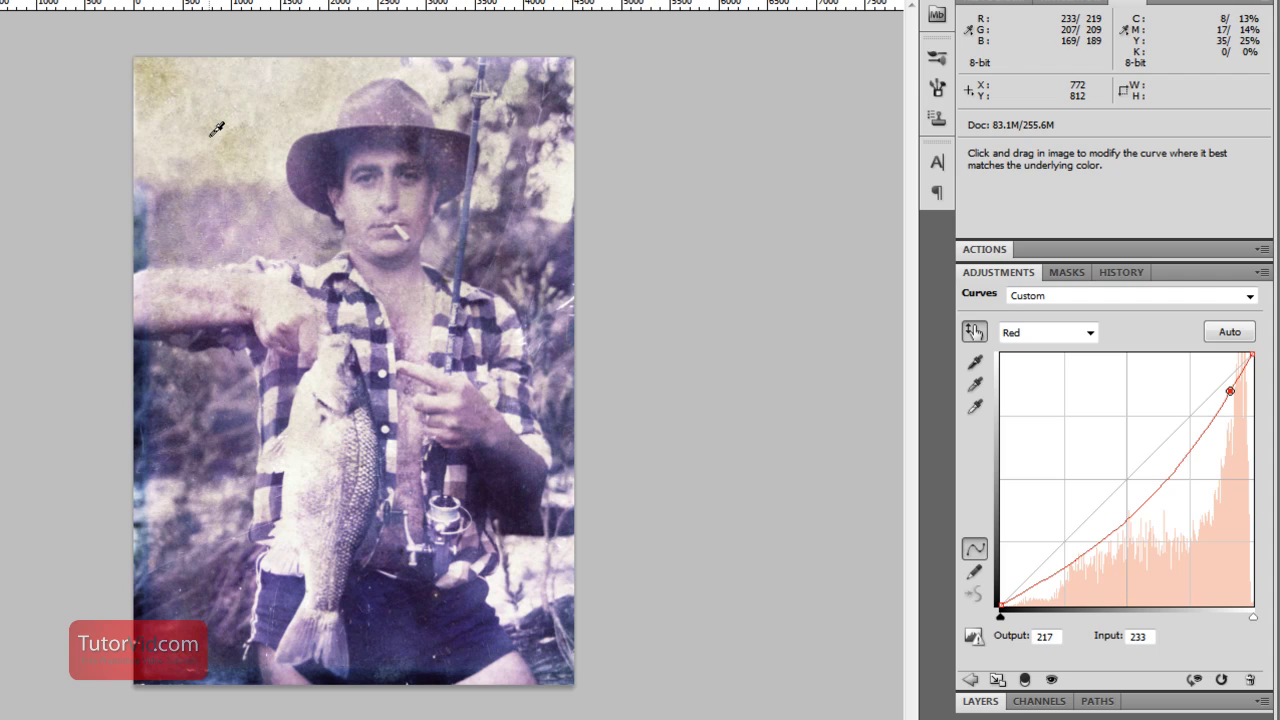
# Set up the Gradient tool with the white-to-black preset and the linear style
pyautogui.click(1151, 705)
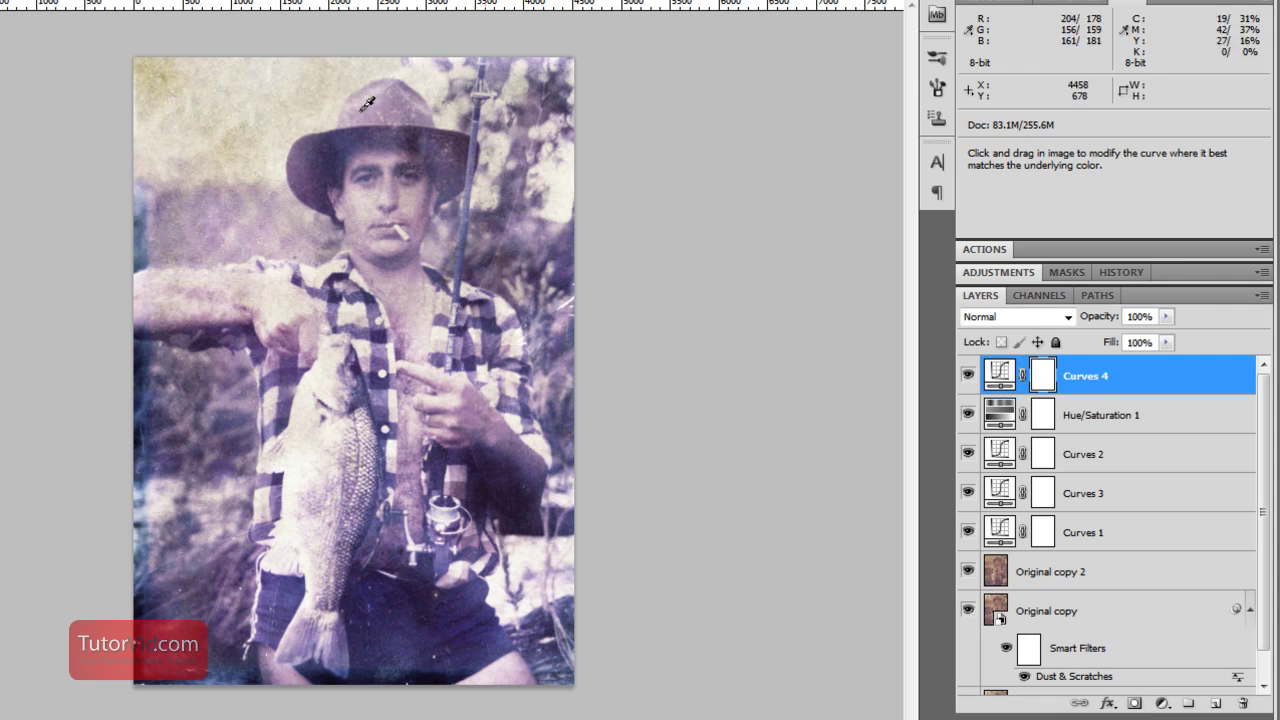
pyautogui.press('g')
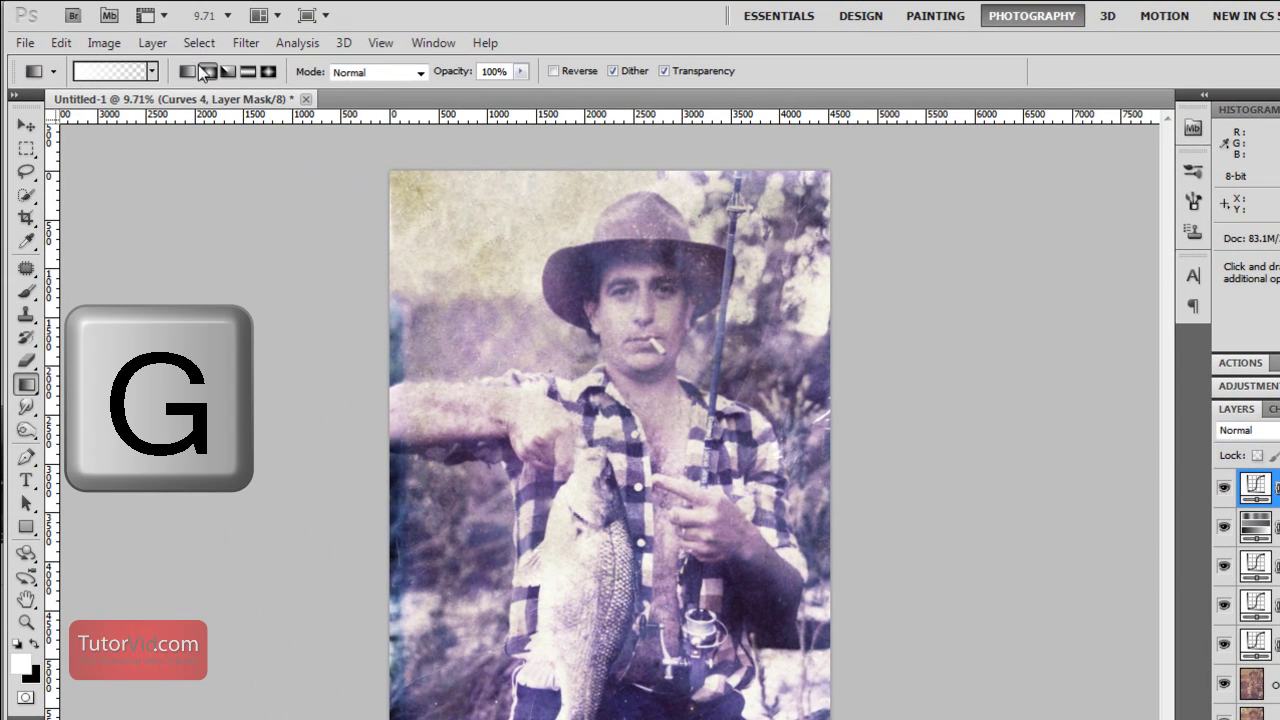
pyautogui.click(152, 71)
pyautogui.click(43, 118)
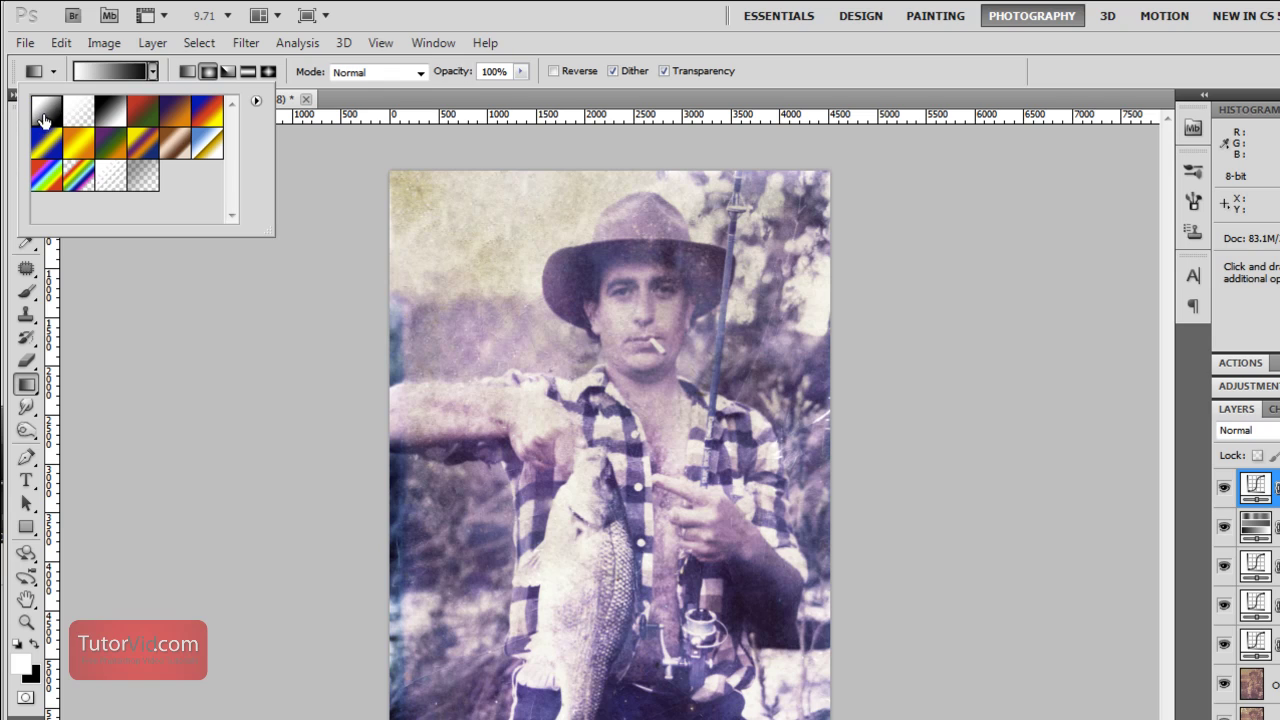
pyautogui.click(207, 71)
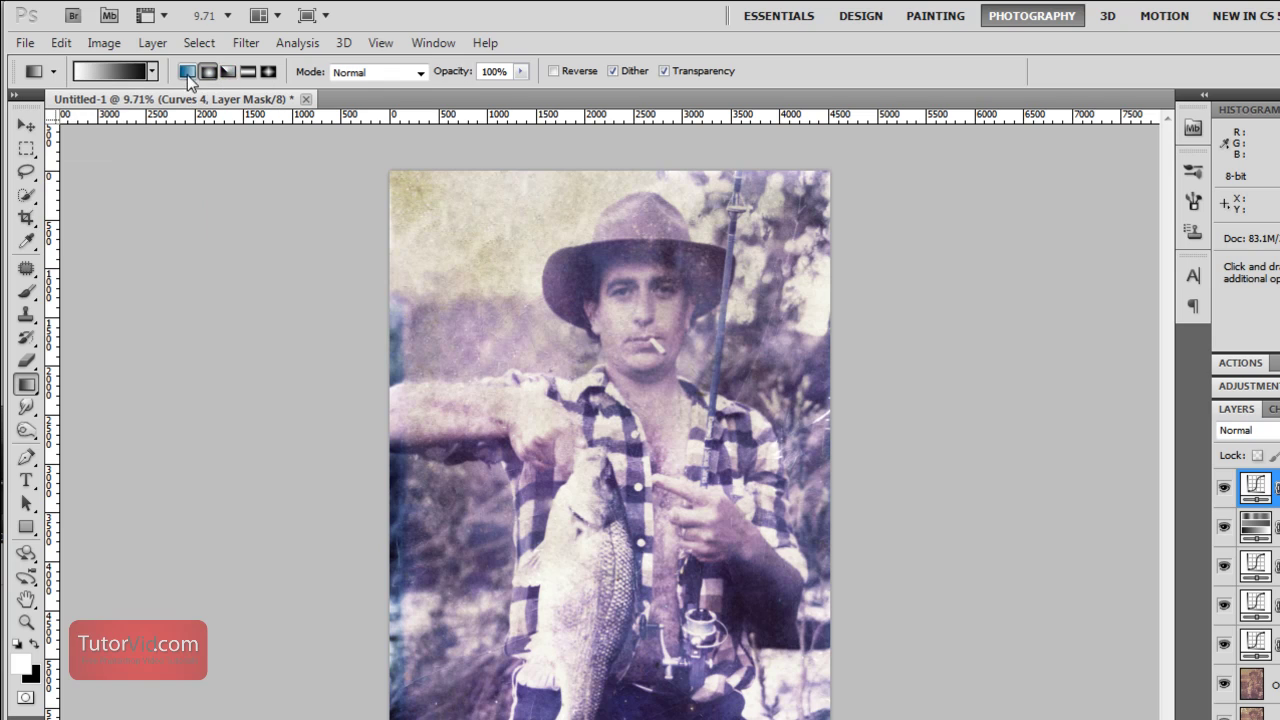
pyautogui.click(188, 78)
# Redraw a linear gradient on the Curves 4 mask to limit the correction to the upper sky area, and compare with the layer hidden
pyautogui.moveTo(486, 232); pyautogui.dragTo(577, 375)
pyautogui.moveTo(516, 219); pyautogui.dragTo(594, 344)
pyautogui.moveTo(560, 259); pyautogui.dragTo(652, 435)
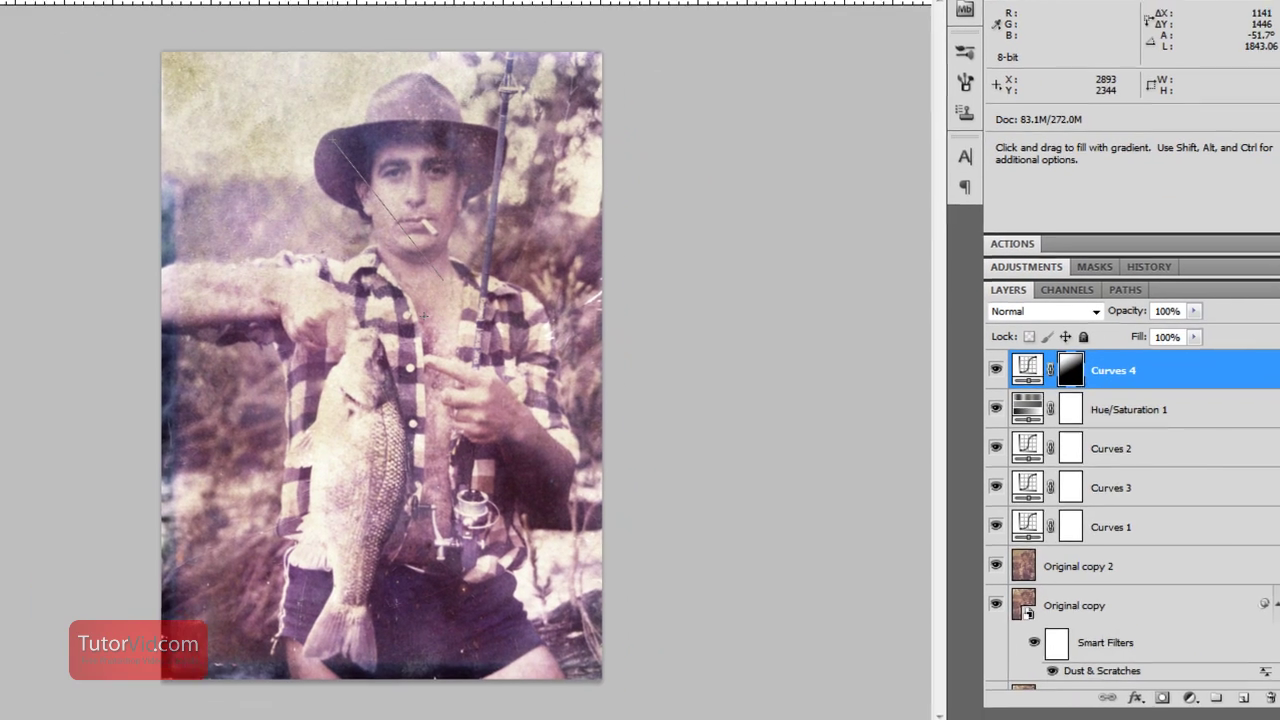
pyautogui.moveTo(424, 316); pyautogui.dragTo(440, 360)
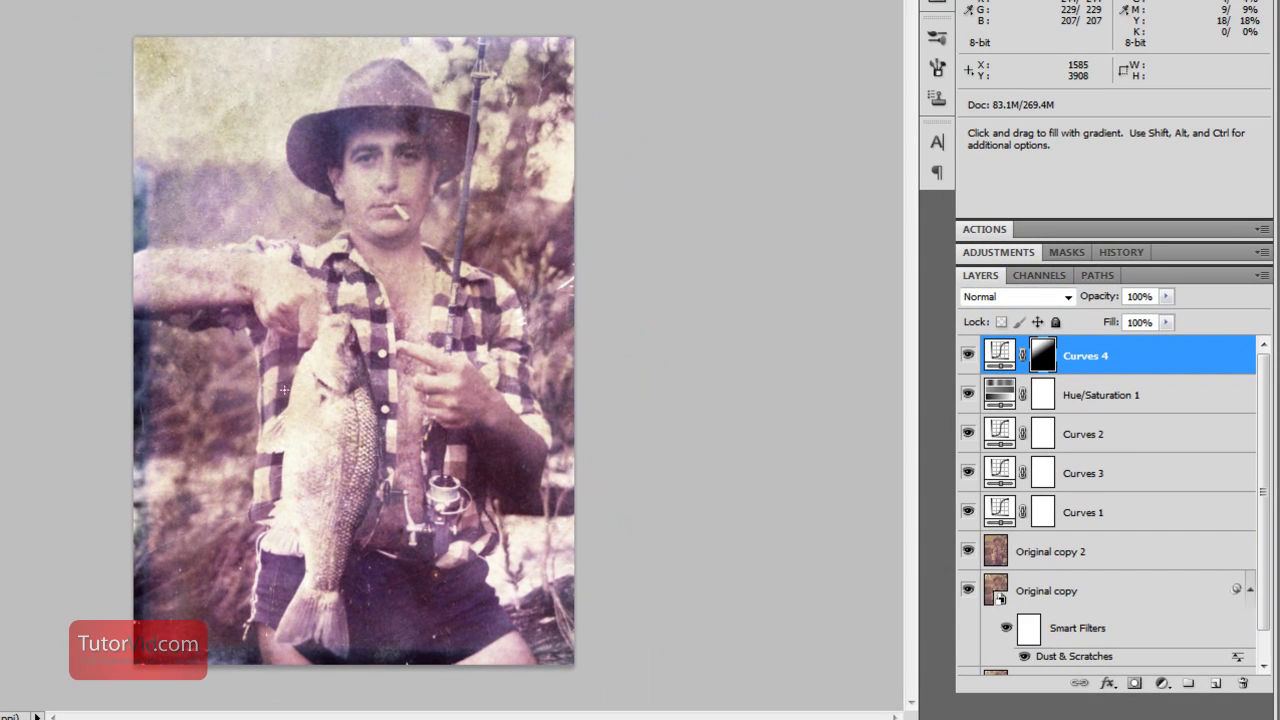
pyautogui.moveTo(263, 194); pyautogui.dragTo(309, 430)
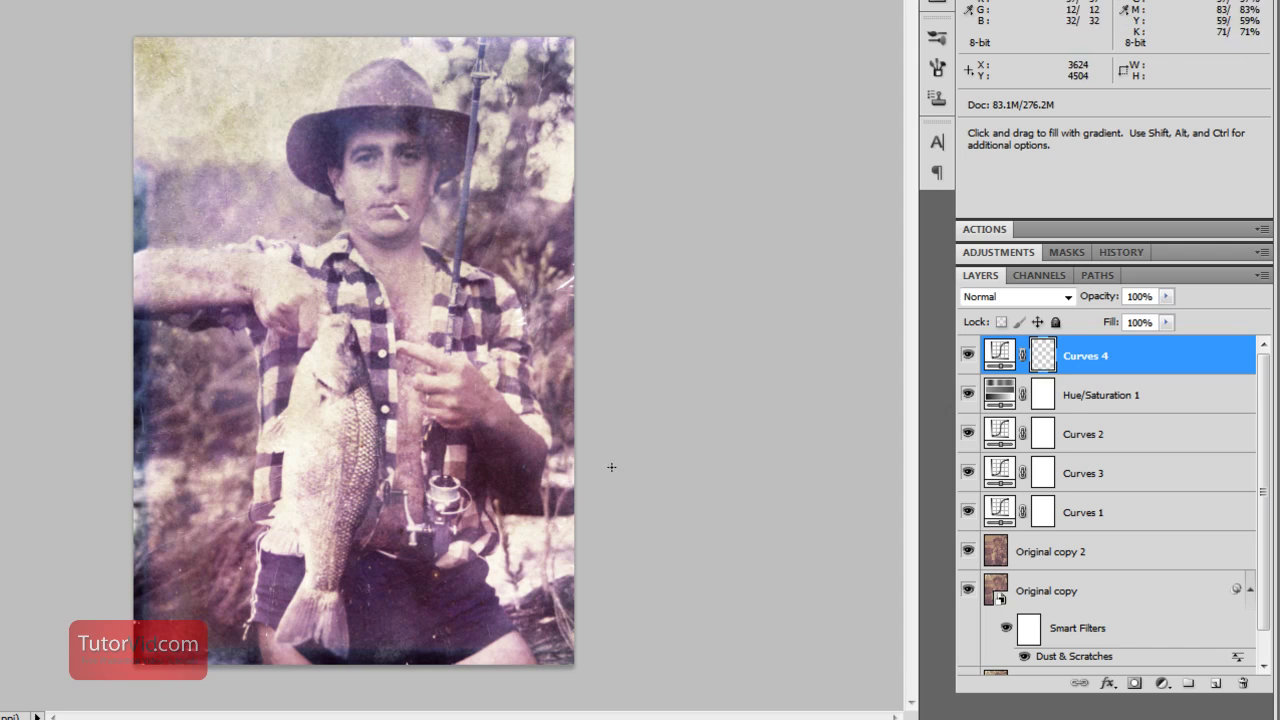
pyautogui.click(967, 356)
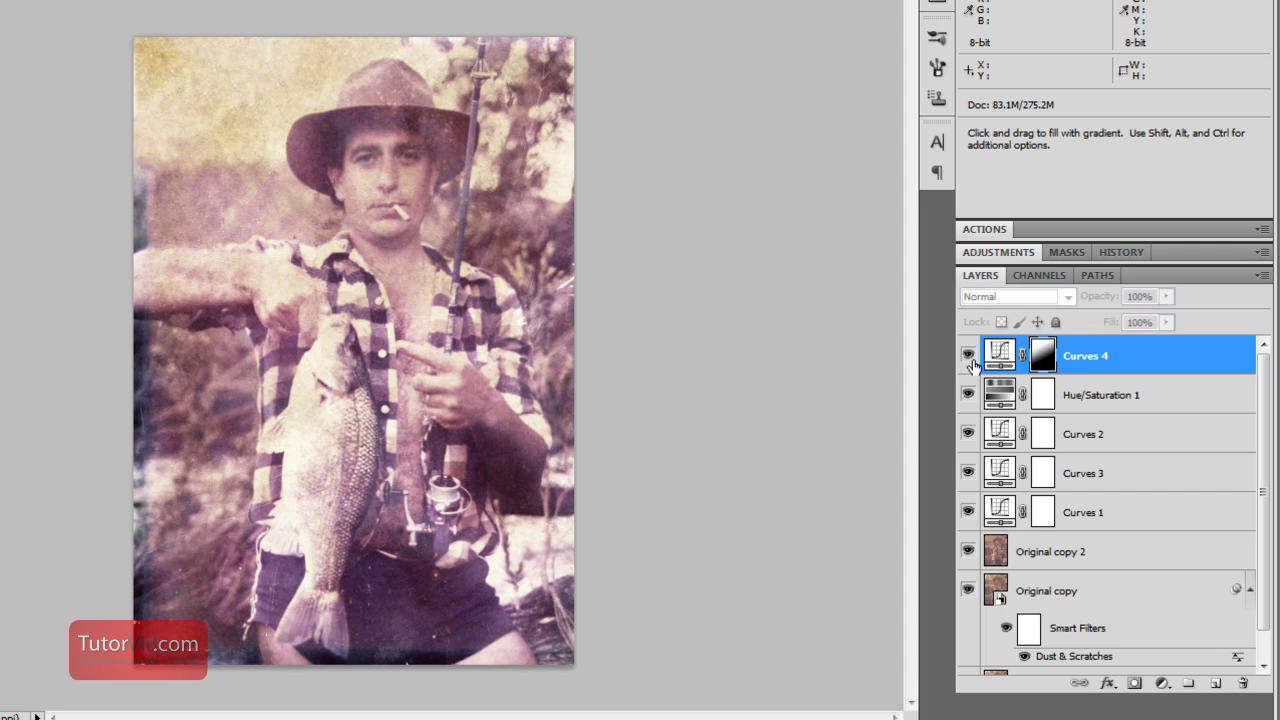
pyautogui.click(968, 357)
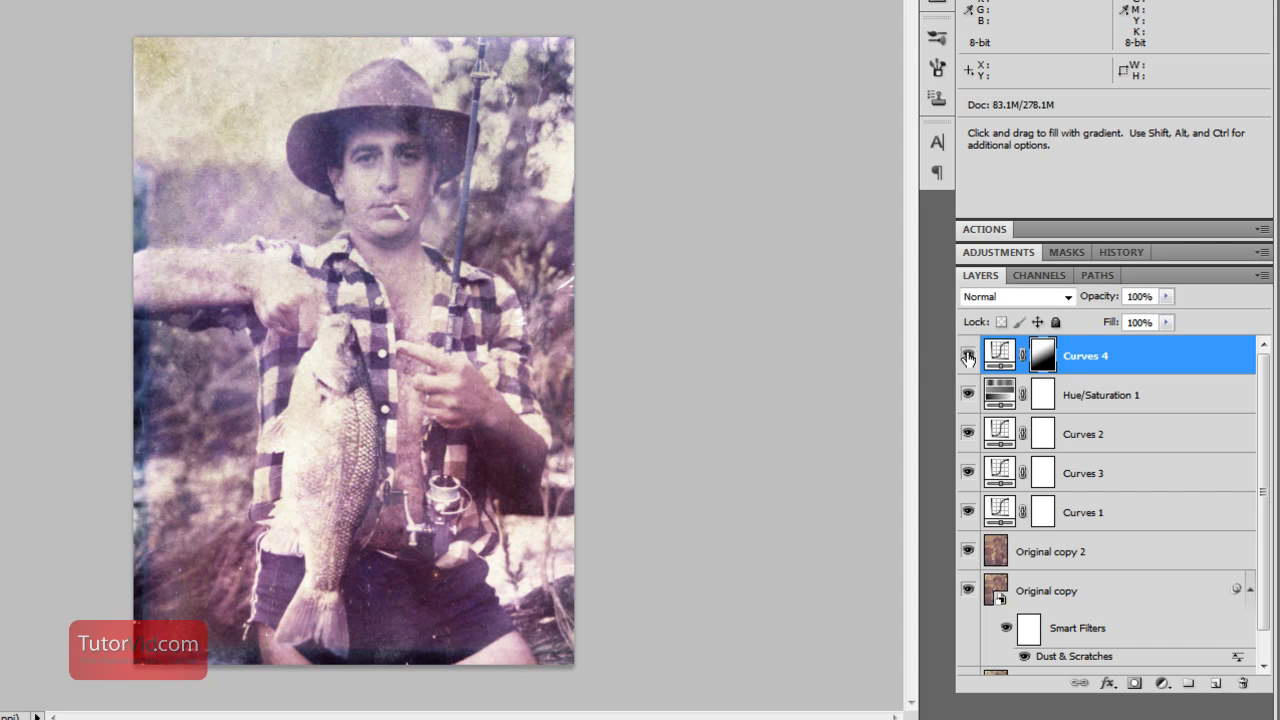
# Select the Original copy 2 layer for retouching the blue-tinted strip along the photo's left edge
pyautogui.press('z')
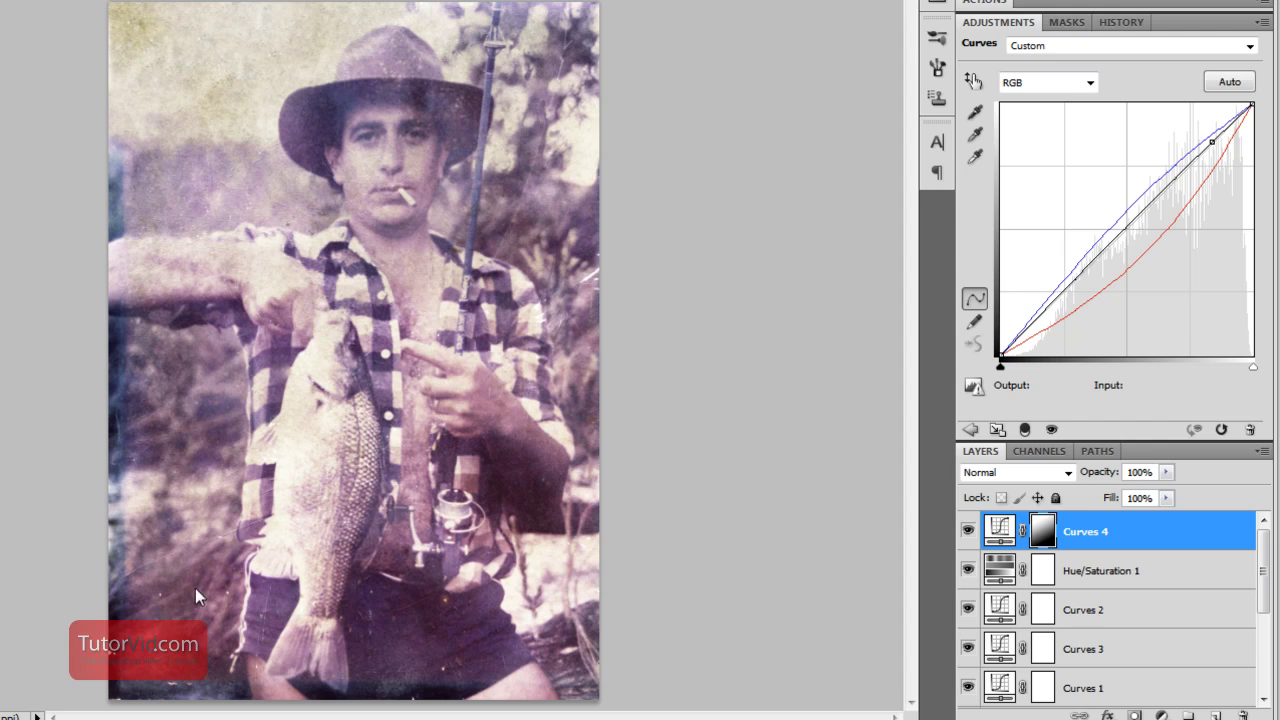
pyautogui.keyDown('ctrl'); pyautogui.click(157, 303); pyautogui.keyUp('ctrl')
pyautogui.keyDown('ctrl'); pyautogui.click(160, 304); pyautogui.keyUp('ctrl')
pyautogui.moveTo(145, 328)
pyautogui.mouseDown()
pyautogui.moveTo(141, 315)
pyautogui.moveTo(138, 326)
pyautogui.mouseUp()
pyautogui.moveTo(60, 110); pyautogui.dragTo(22, 399)
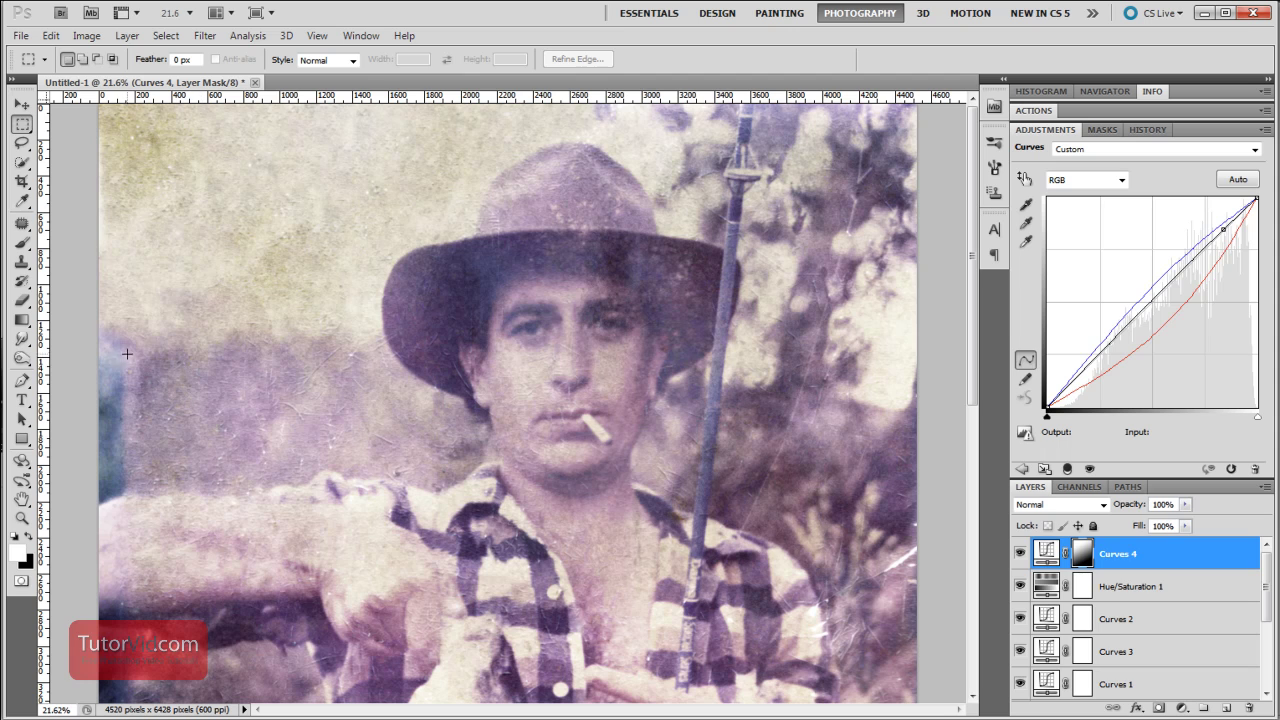
pyautogui.scroll(-4, 1118, 661)
pyautogui.click(1083, 591)
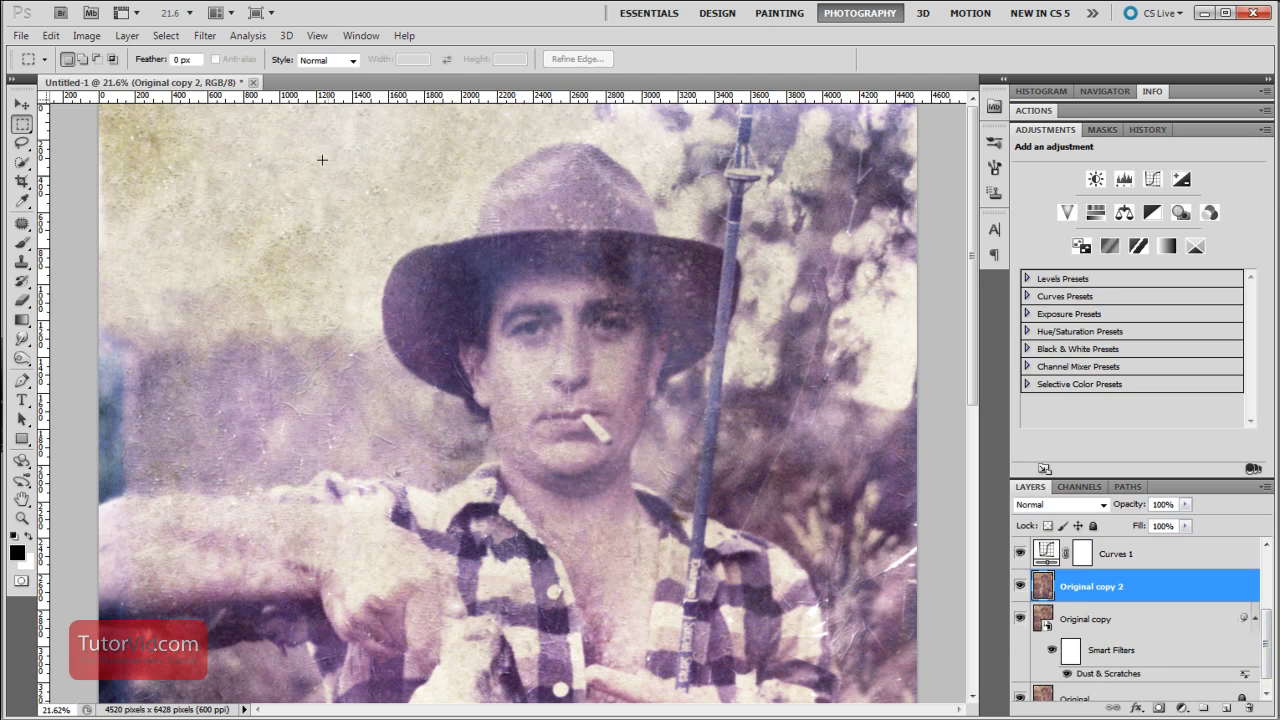
pyautogui.moveTo(124, 187); pyautogui.dragTo(231, 186)
pyautogui.moveTo(191, 480); pyautogui.dragTo(563, 3)
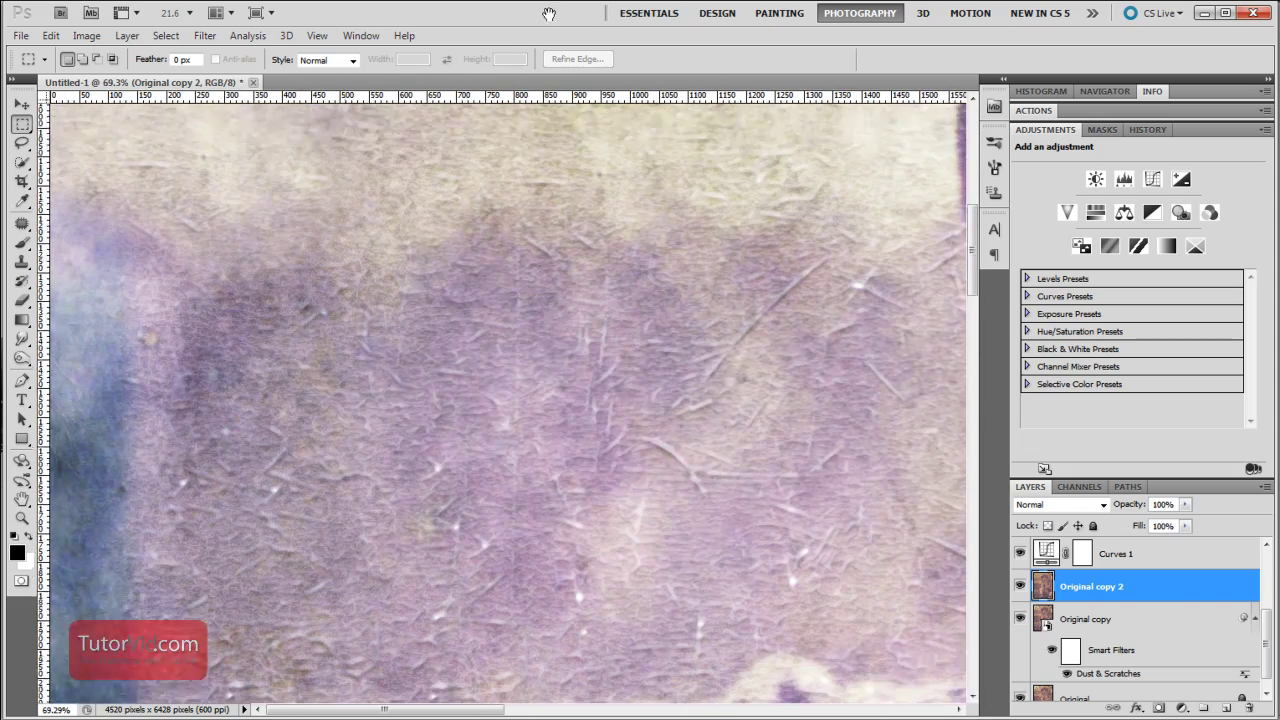
# Clone neighbouring background over the blue strip at the photo's upper left edge with the Clone Stamp, enlarging the brush from 175 to 500
pyautogui.press('s')
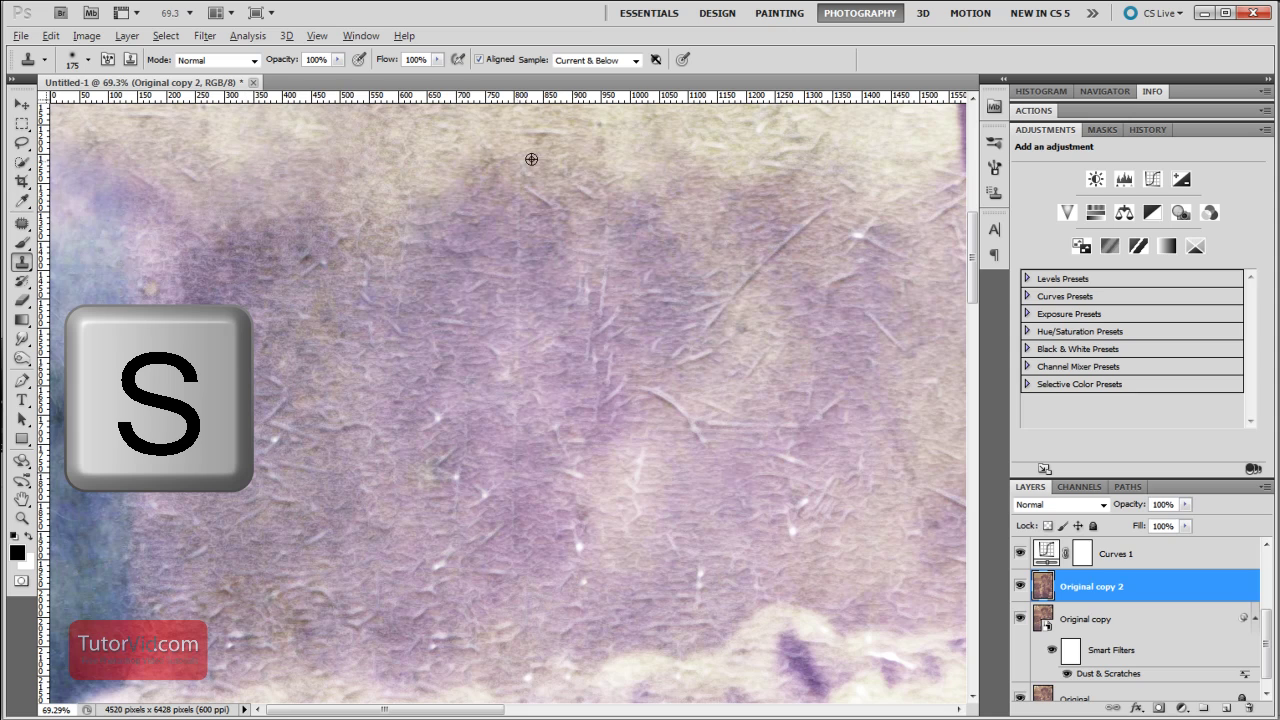
pyautogui.keyDown('alt'); pyautogui.click(273, 162); pyautogui.keyUp('alt')
pyautogui.moveTo(149, 194)
pyautogui.mouseDown()
pyautogui.moveTo(200, 212)
pyautogui.moveTo(175, 285)
pyautogui.moveTo(68, 370)
pyautogui.moveTo(80, 481)
pyautogui.moveTo(111, 566)
pyautogui.moveTo(85, 640)
pyautogui.mouseUp()
pyautogui.press(']')
pyautogui.press(']')
pyautogui.press(']')
pyautogui.press(']')
pyautogui.press(']')
pyautogui.scroll(-5, 100, 470)
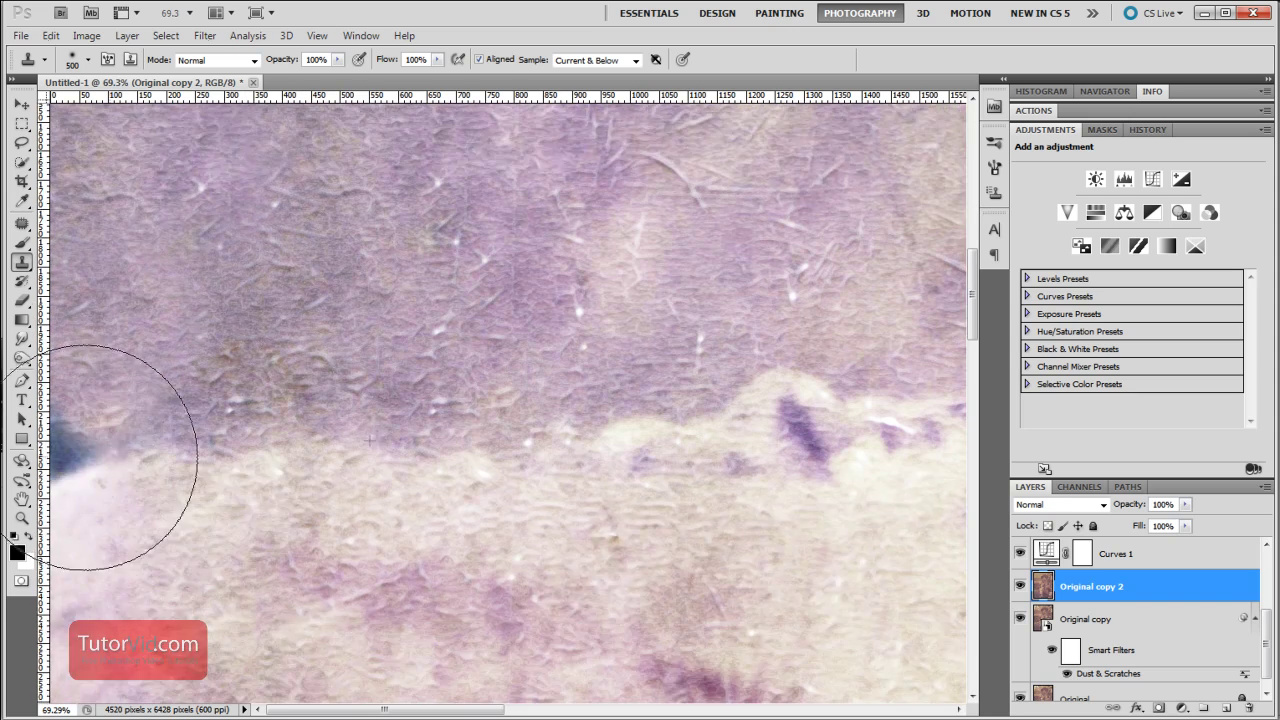
pyautogui.moveTo(419, 470); pyautogui.dragTo(91, 349)
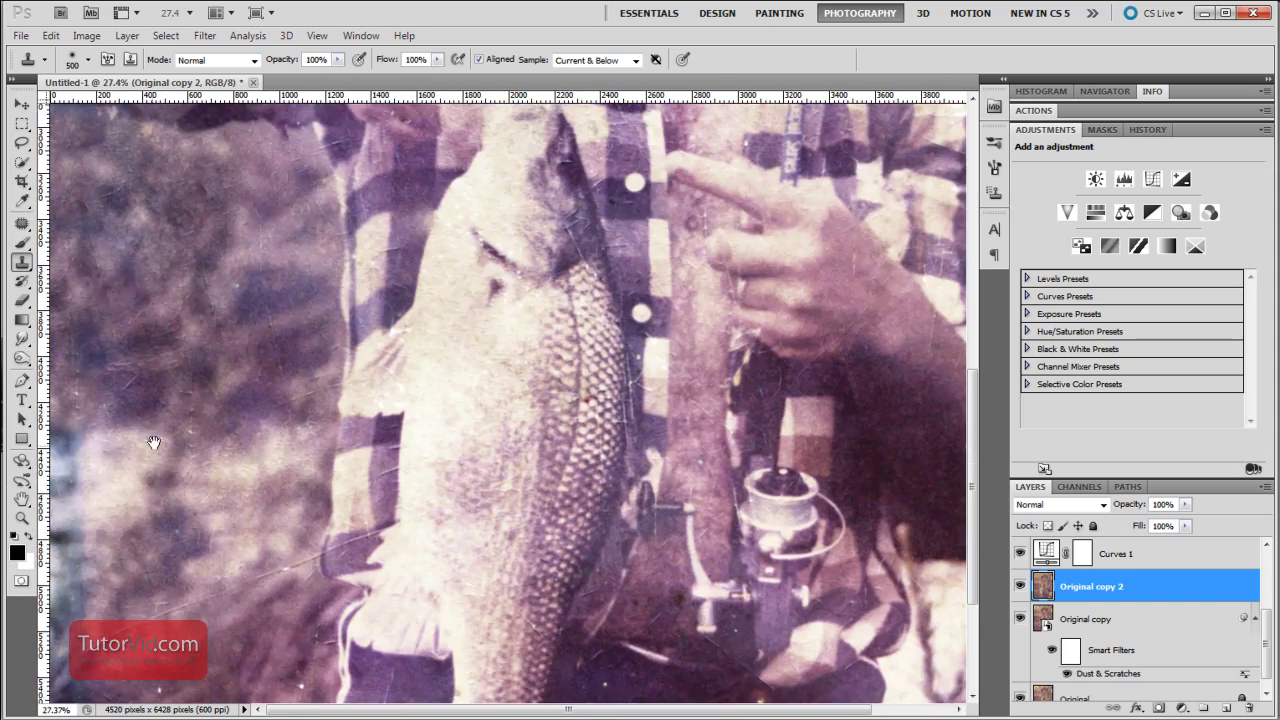
# Clone clean background over the discoloured strip along the photo's lower left edge and bottom corner with the size 500 brush
pyautogui.moveTo(154, 460); pyautogui.dragTo(385, 281)
pyautogui.moveTo(85, 360)
pyautogui.mouseDown()
pyautogui.moveTo(100, 650)
pyautogui.moveTo(142, 617)
pyautogui.mouseUp()
pyautogui.moveTo(860, 680); pyautogui.dragTo(740, 665)
pyautogui.scroll(5, 625, 526)
pyautogui.moveTo(625, 526); pyautogui.dragTo(304, 263)
# Clone over the dark blue band at the photo's bottom edge with a size 175 brush, reducing the opacity to 50% below the fish tail
pyautogui.press('[')
pyautogui.press('[')
pyautogui.press('[')
pyautogui.press('[')
pyautogui.press('[')
pyautogui.moveTo(177, 639); pyautogui.dragTo(887, 640)
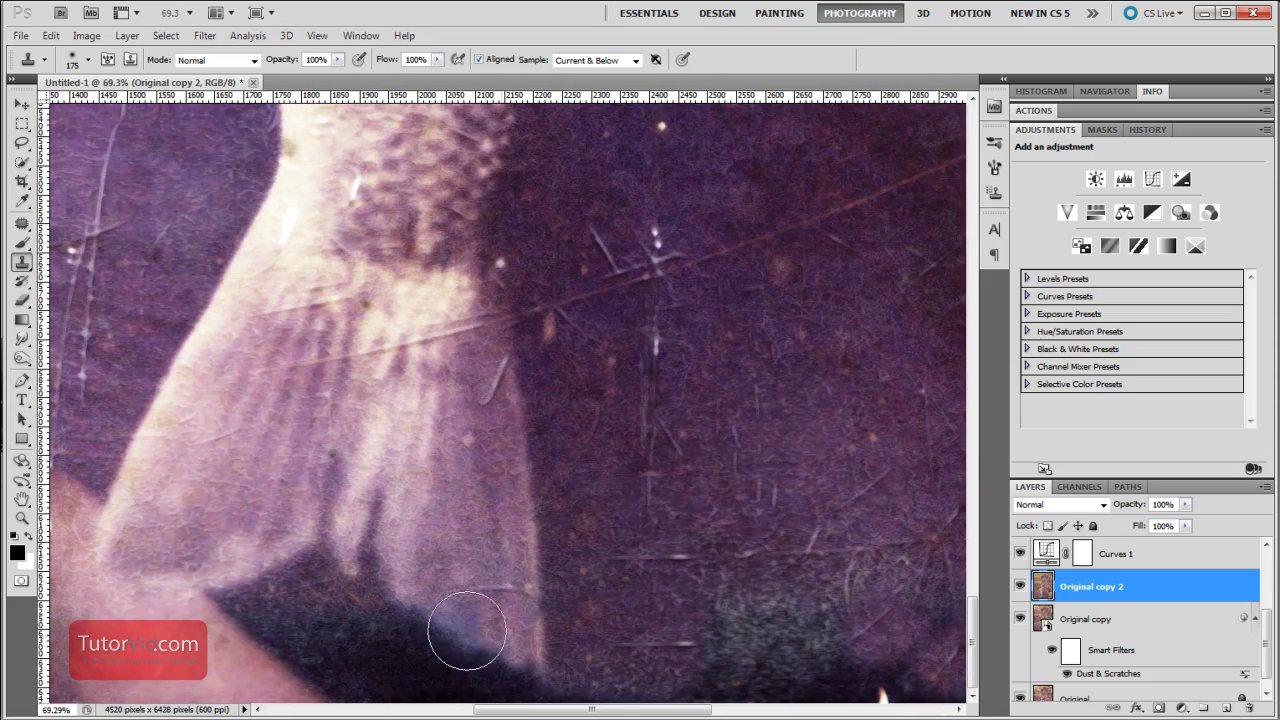
pyautogui.press('5')
pyautogui.moveTo(505, 640); pyautogui.dragTo(547, 653)
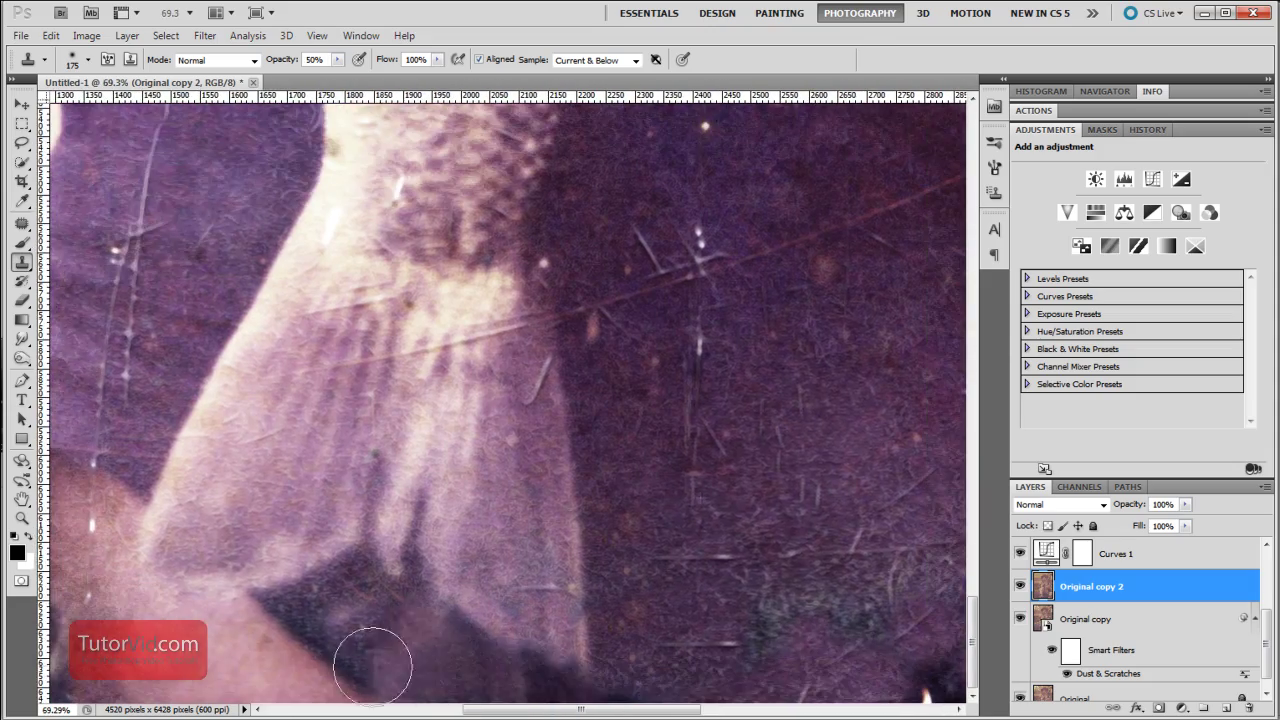
# Add a Curves layer above Curves 1 with its RGB black point at input 17 and an anchor point at input 169, output 169
pyautogui.scroll(-5, 501, 579)
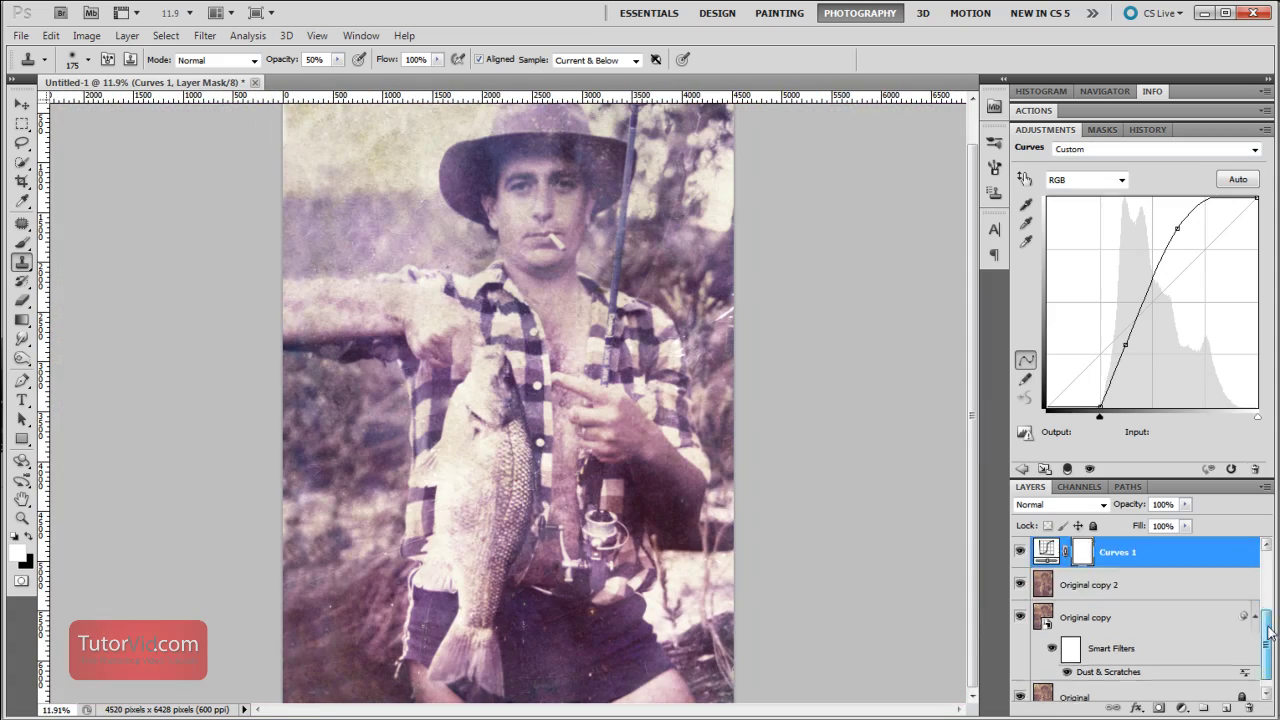
pyautogui.scroll(3, 1027, 585)
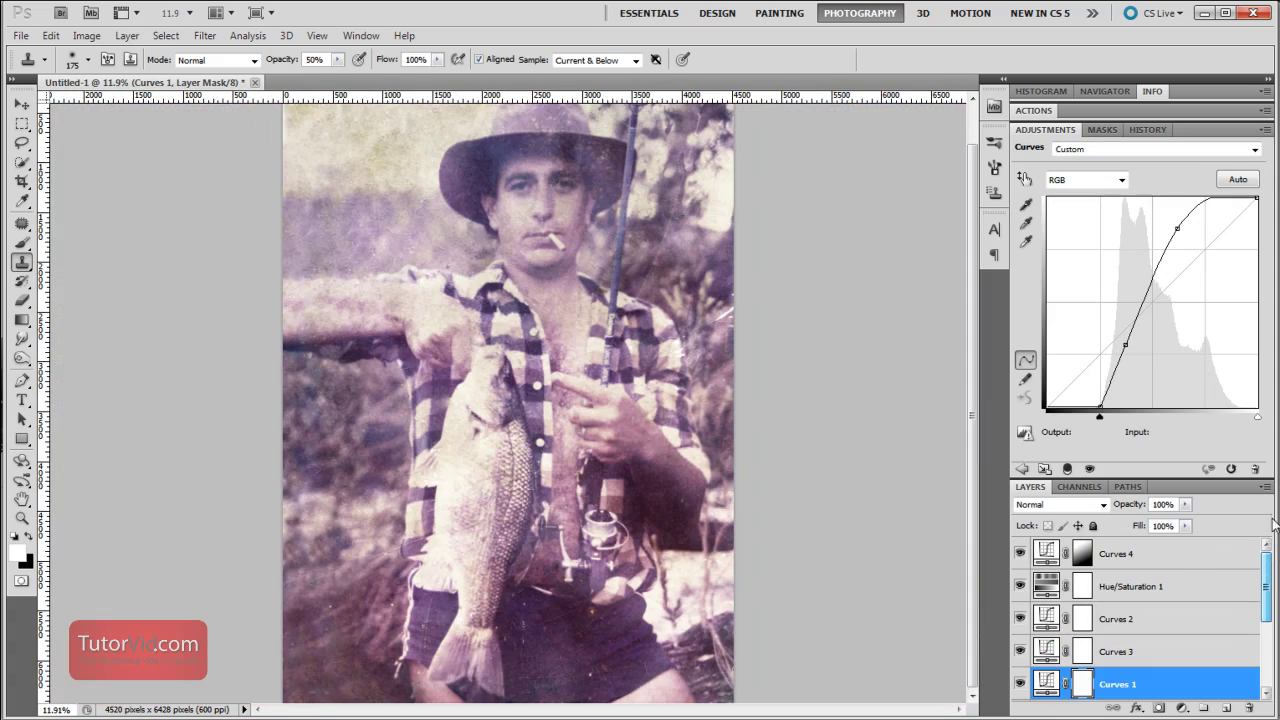
pyautogui.click(1183, 707)
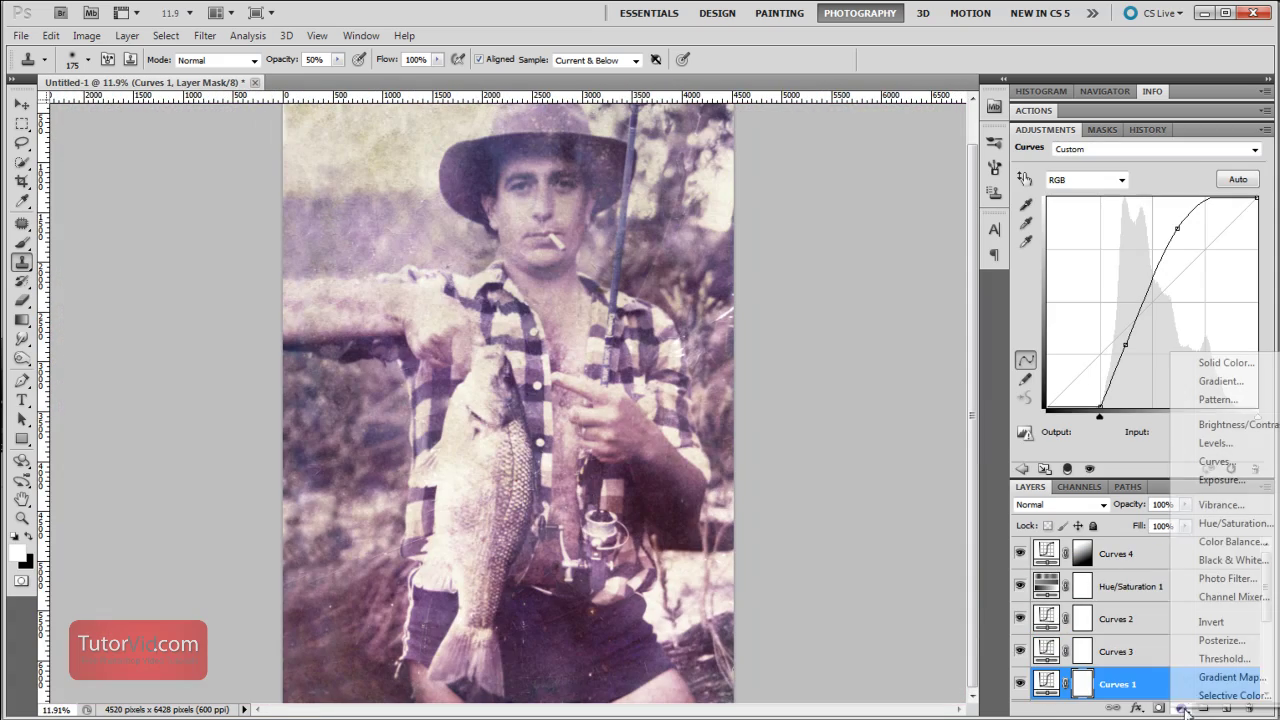
pyautogui.click(1205, 462)
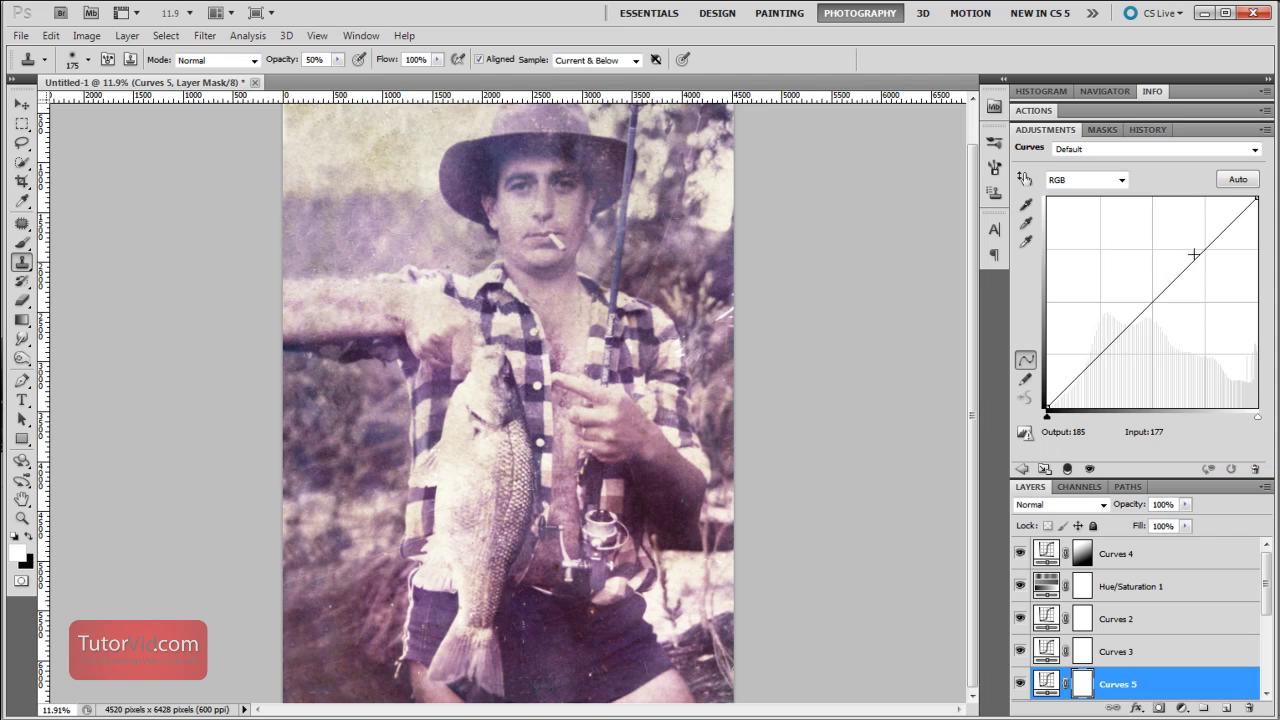
pyautogui.moveTo(1047, 405); pyautogui.dragTo(1061, 408)
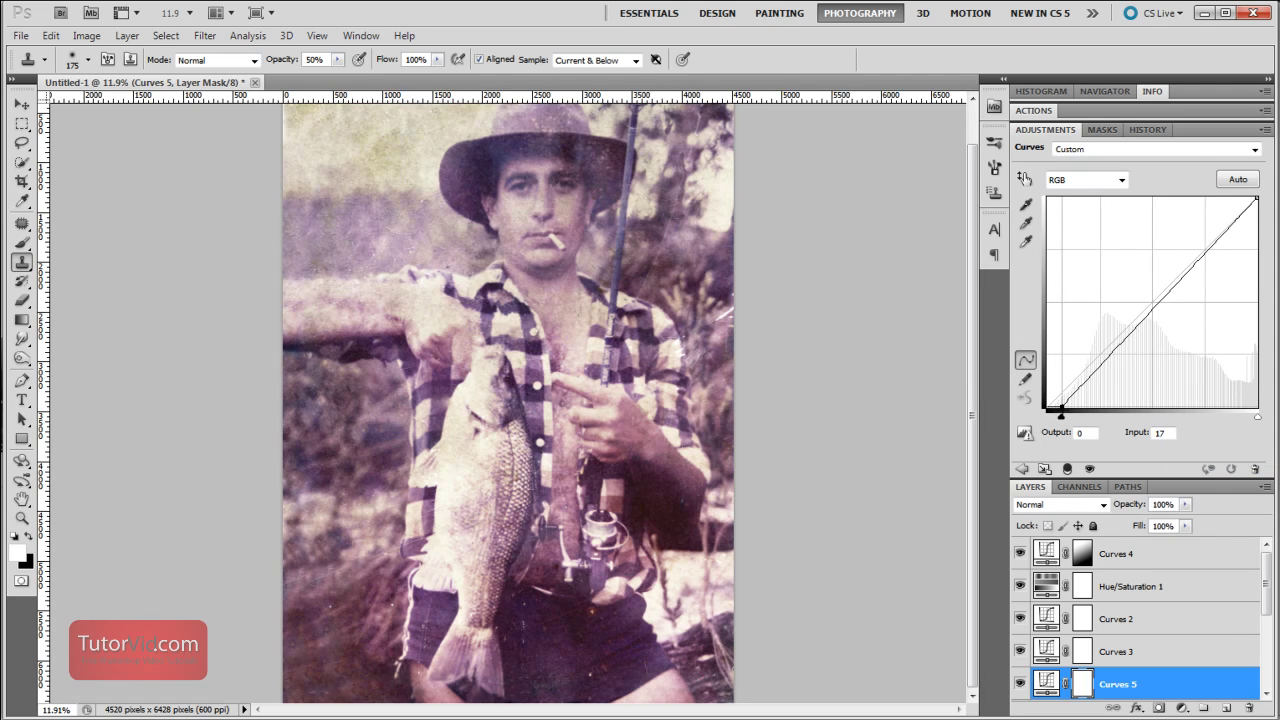
pyautogui.click(1184, 269)
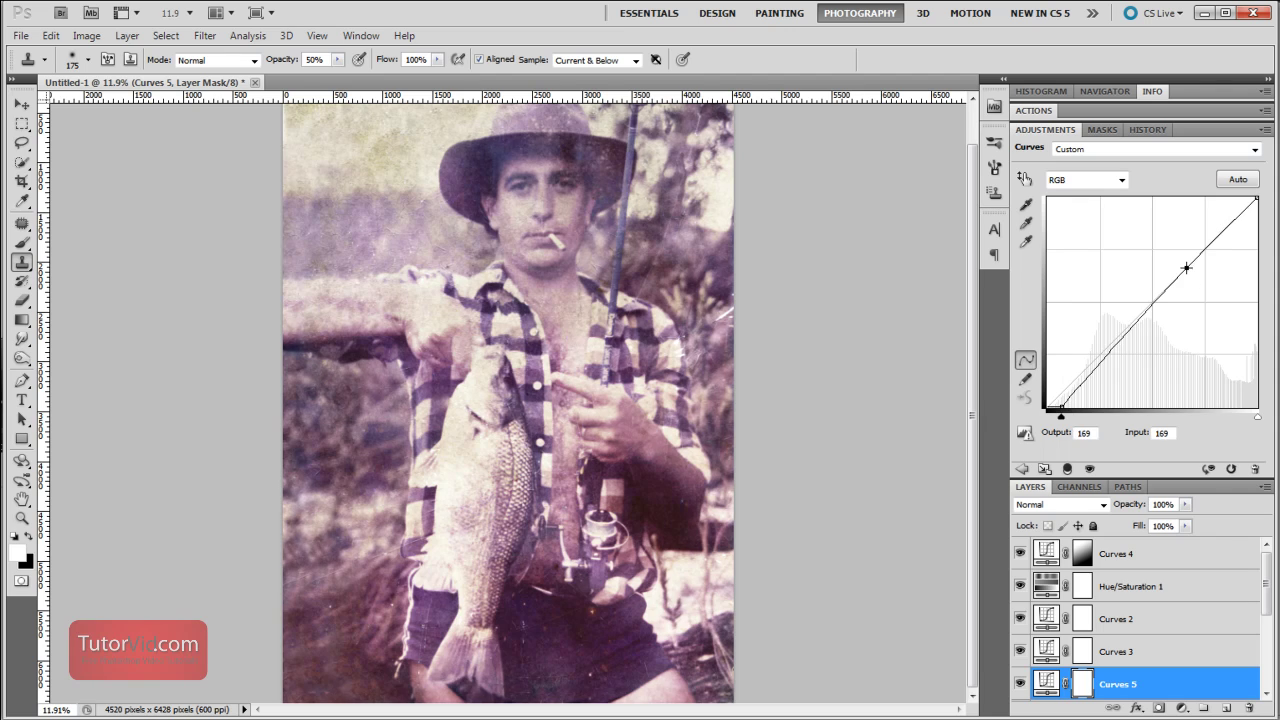
# Lower the Green channel of Curves 5 slightly by sampling the man's hat with the on-image adjustment
pyautogui.click(1117, 182)
pyautogui.click(1107, 228)
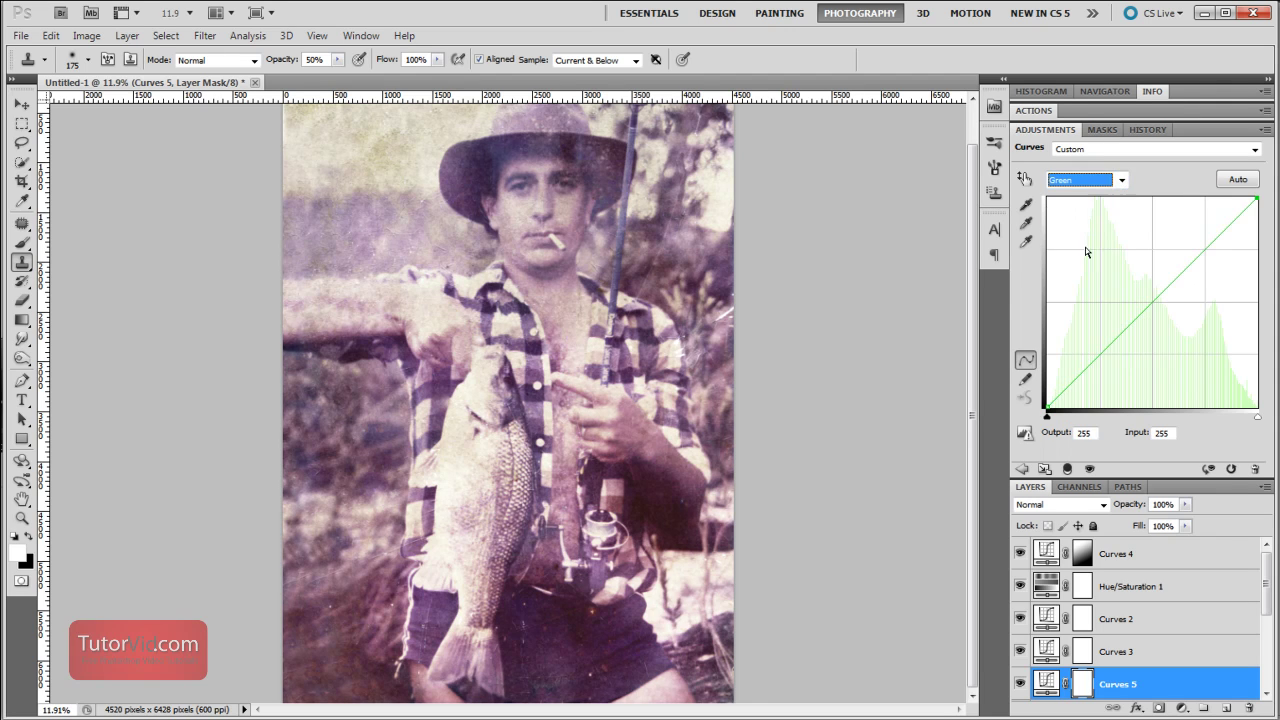
pyautogui.click(1025, 179)
pyautogui.moveTo(562, 121); pyautogui.dragTo(562, 126)
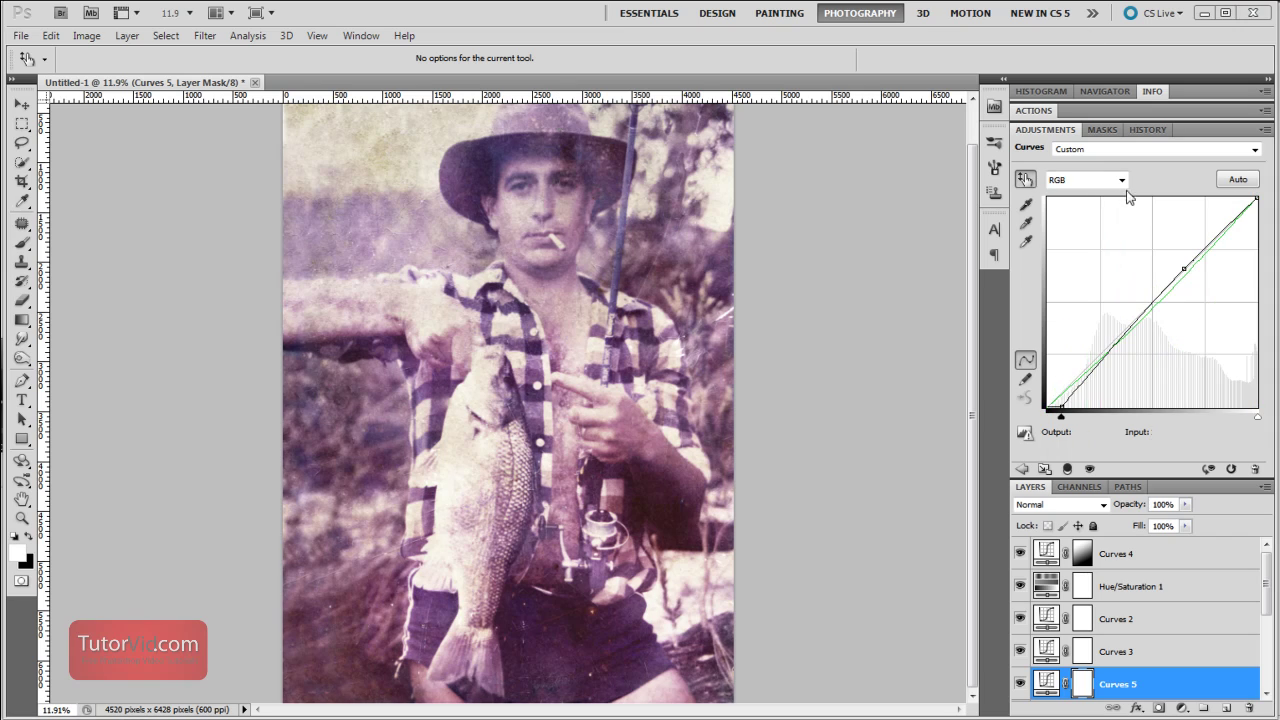
# Lower the Red channel of Curves 5 by moving its black point inward and bending the curve below the diagonal
pyautogui.click(1122, 179)
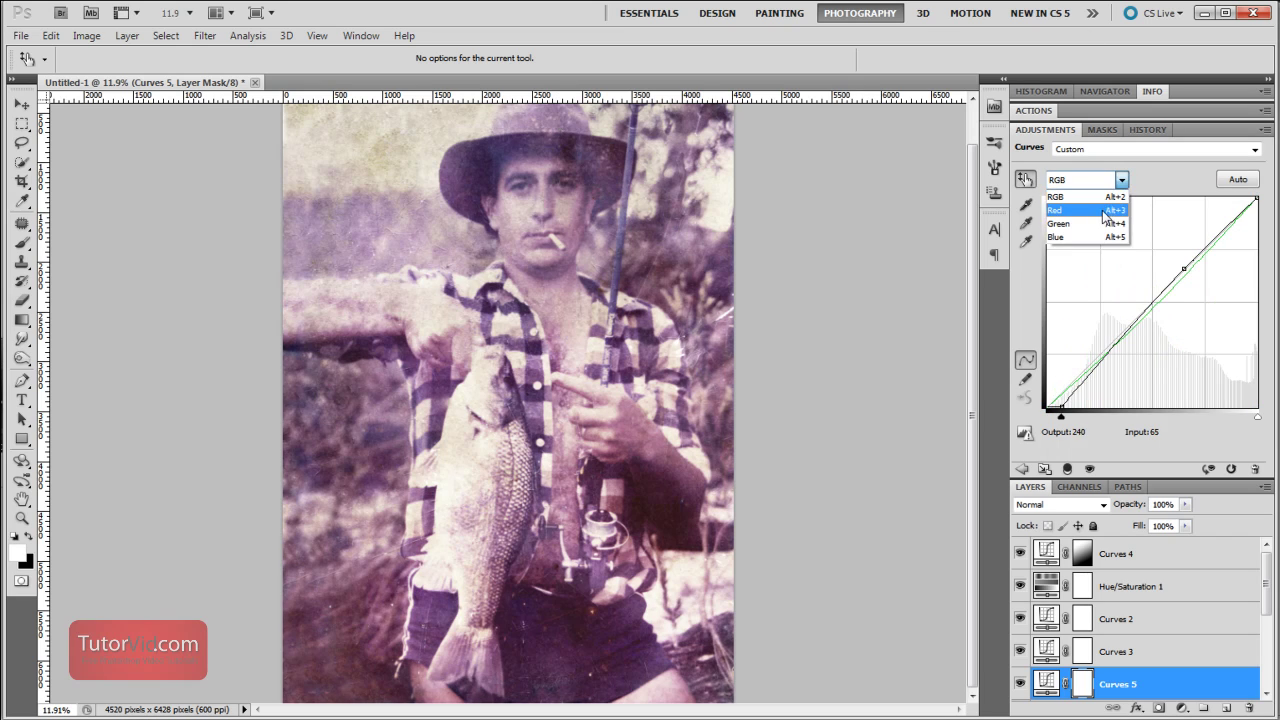
pyautogui.click(1106, 211)
pyautogui.moveTo(1047, 402); pyautogui.dragTo(1060, 407)
pyautogui.click(1149, 316)
pyautogui.moveTo(1149, 316); pyautogui.dragTo(1154, 320)
pyautogui.moveTo(1060, 407); pyautogui.dragTo(1074, 407)
pyautogui.moveTo(1154, 320); pyautogui.dragTo(1163, 320)
pyautogui.moveTo(1074, 407); pyautogui.dragTo(1100, 407)
pyautogui.moveTo(1164, 321); pyautogui.dragTo(1209, 270)
pyautogui.moveTo(1101, 407); pyautogui.dragTo(1088, 406)
pyautogui.moveTo(1209, 270); pyautogui.dragTo(1206, 267)
# Add a midtone point to the Blue channel of Curves 5 and lift its shadow end slightly
pyautogui.click(1122, 180)
pyautogui.click(1110, 240)
pyautogui.click(1176, 280)
pyautogui.moveTo(1047, 407); pyautogui.dragTo(1048, 404)
# Brighten the RGB curve of Curves 5 by raising its upper point to input 163, output 181, and fit the photo on screen
pyautogui.click(1096, 181)
pyautogui.click(1092, 194)
pyautogui.moveTo(1186, 265); pyautogui.dragTo(1181, 259)
pyautogui.hotkey('ctrl', '0')
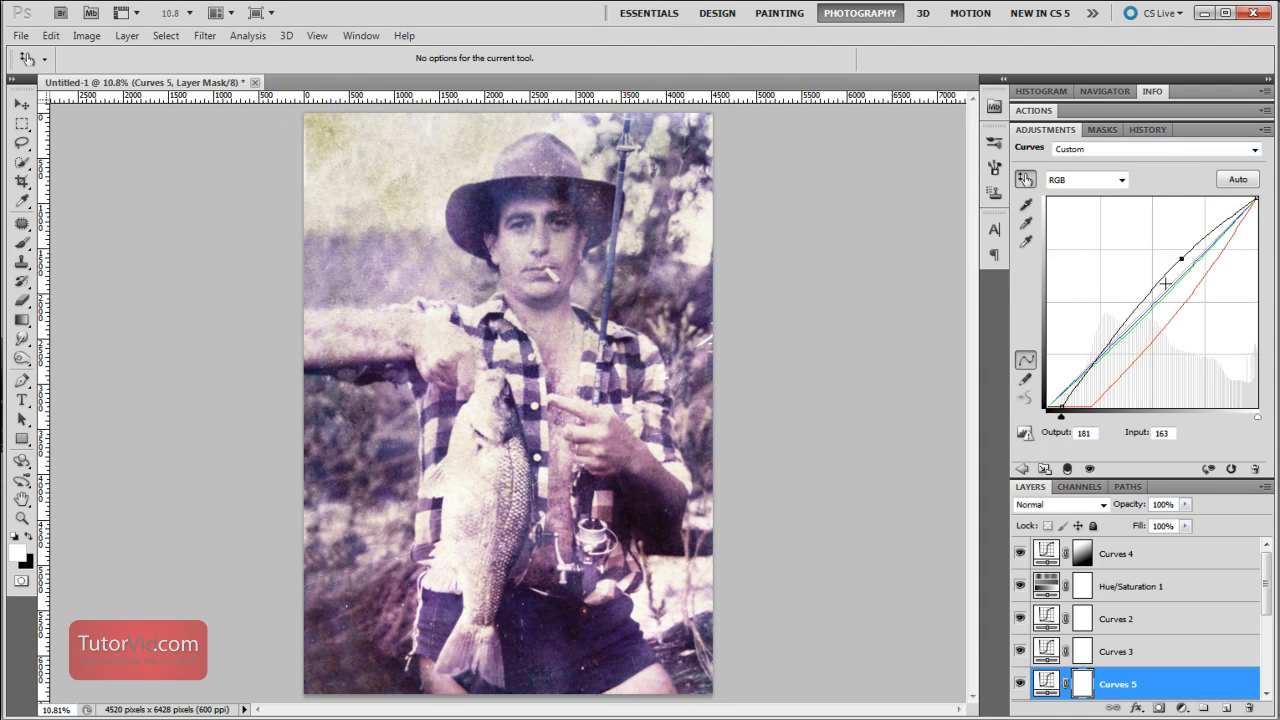
# Compare the restoration with the Original layer shown alone, inspect the scratches around the face, and turn all layers back on
pyautogui.hotkey('ctrl', '-')
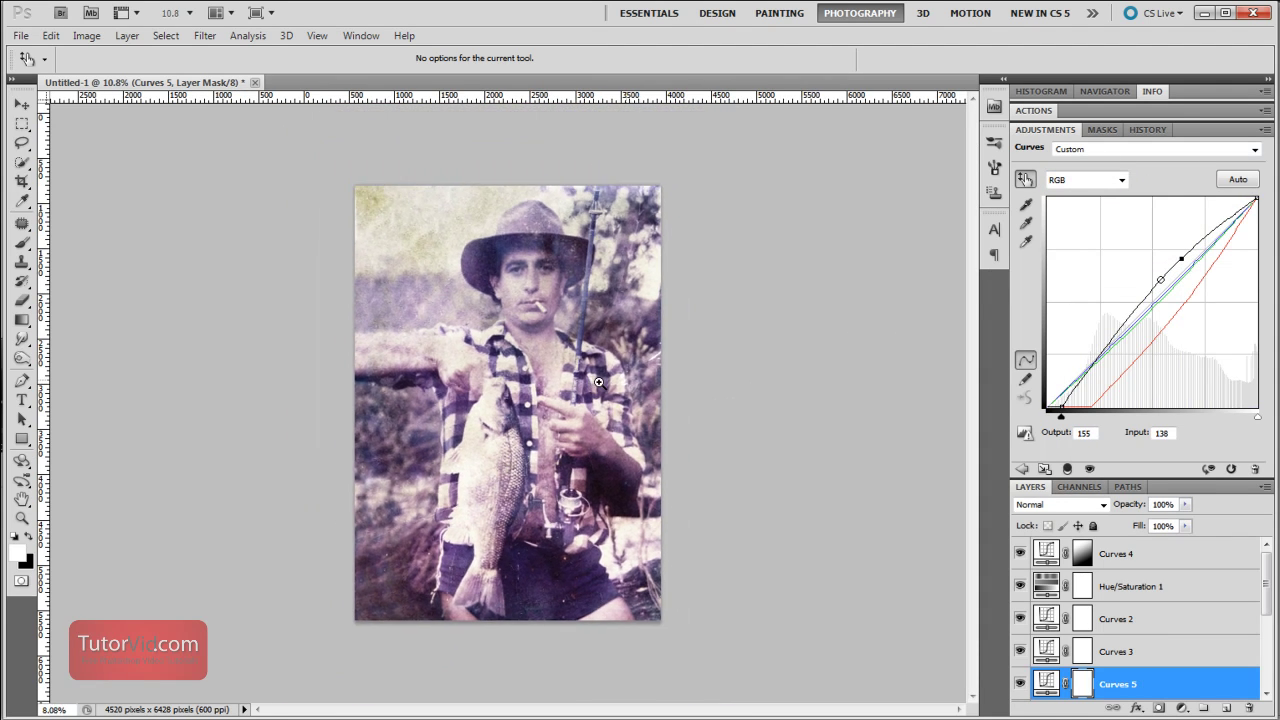
pyautogui.scroll(-3, 1171, 572)
pyautogui.keyDown('alt'); pyautogui.click(1020, 651); pyautogui.keyUp('alt')
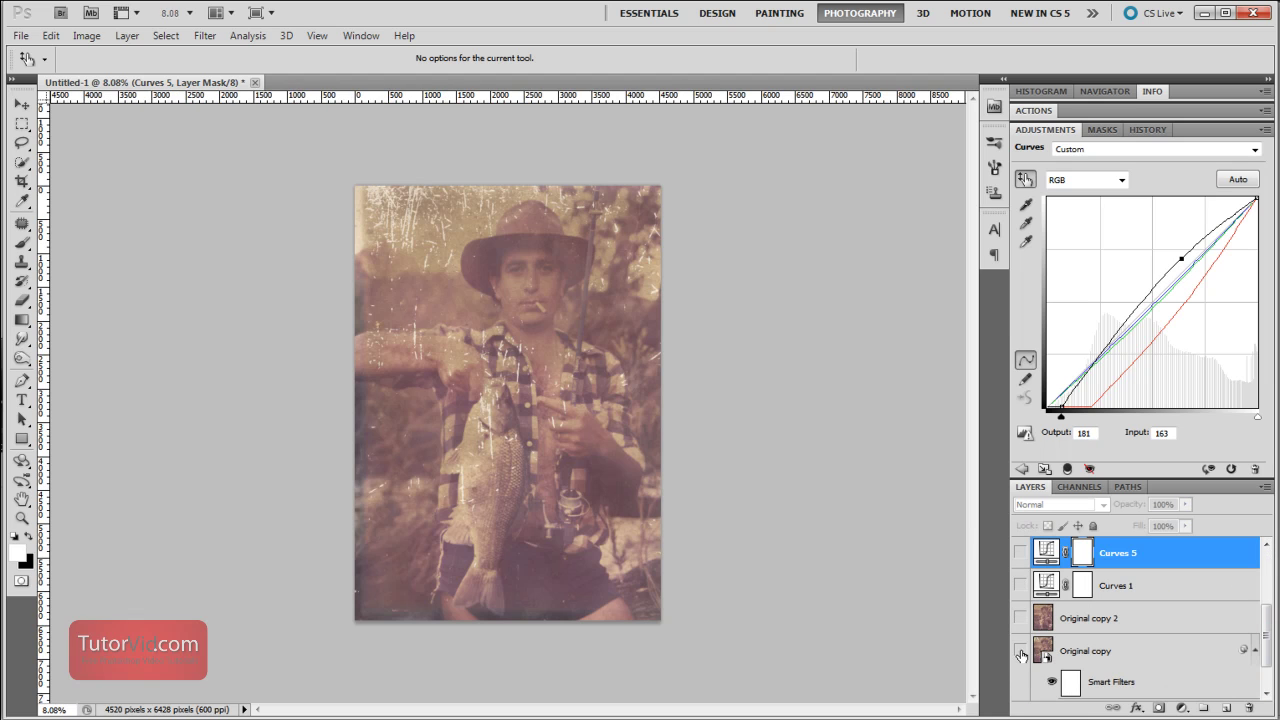
pyautogui.moveTo(1268, 627); pyautogui.dragTo(1268, 652)
pyautogui.moveTo(543, 301); pyautogui.dragTo(665, 300)
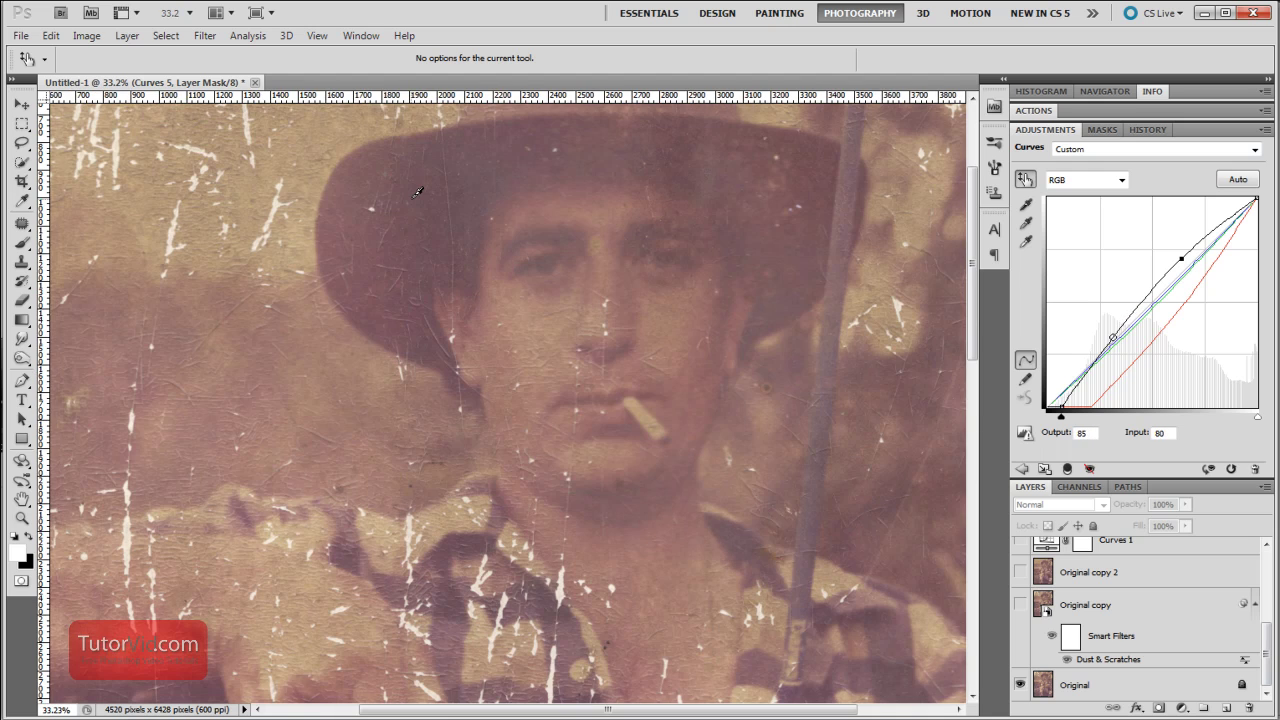
pyautogui.hotkey('ctrl', '0')
pyautogui.keyDown('alt'); pyautogui.click(1020, 685); pyautogui.keyUp('alt')
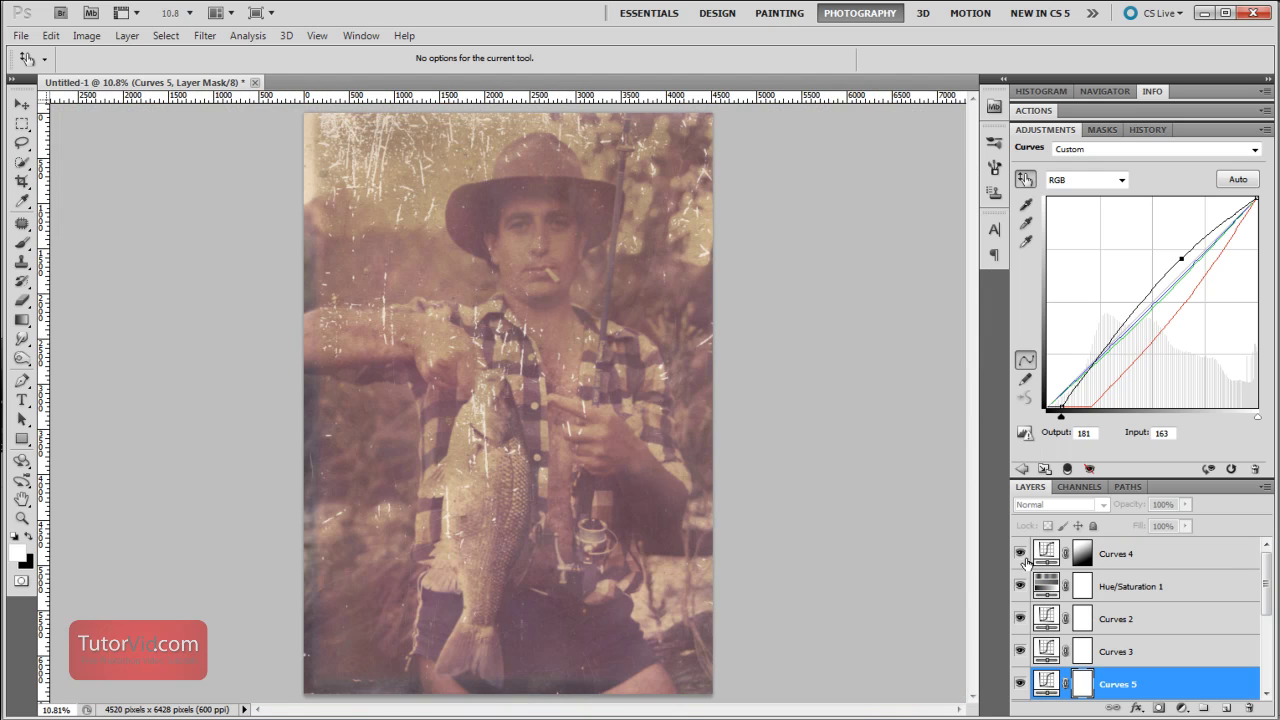